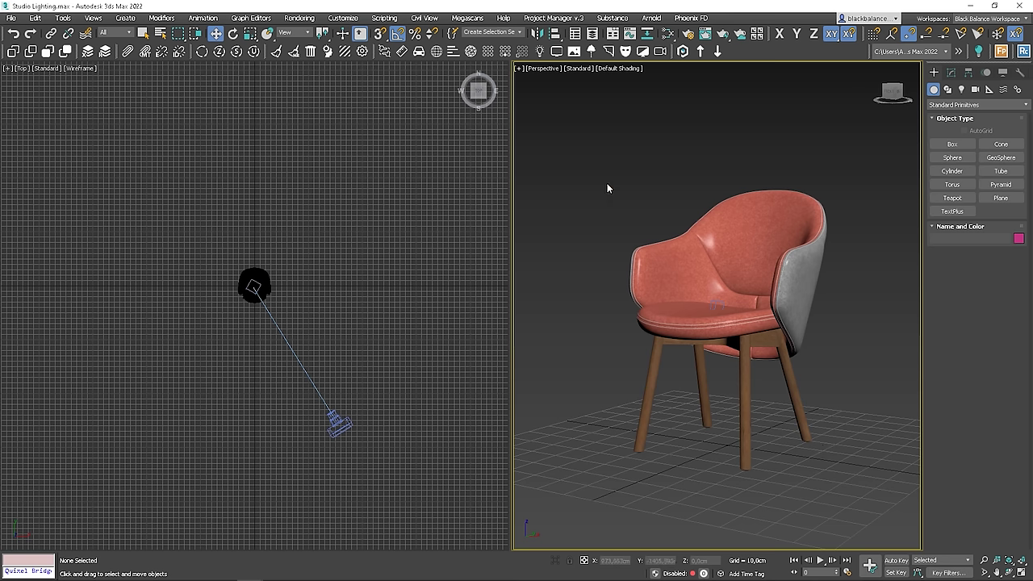
- Inspect the camera's settings, then deselect it
click(345, 425)
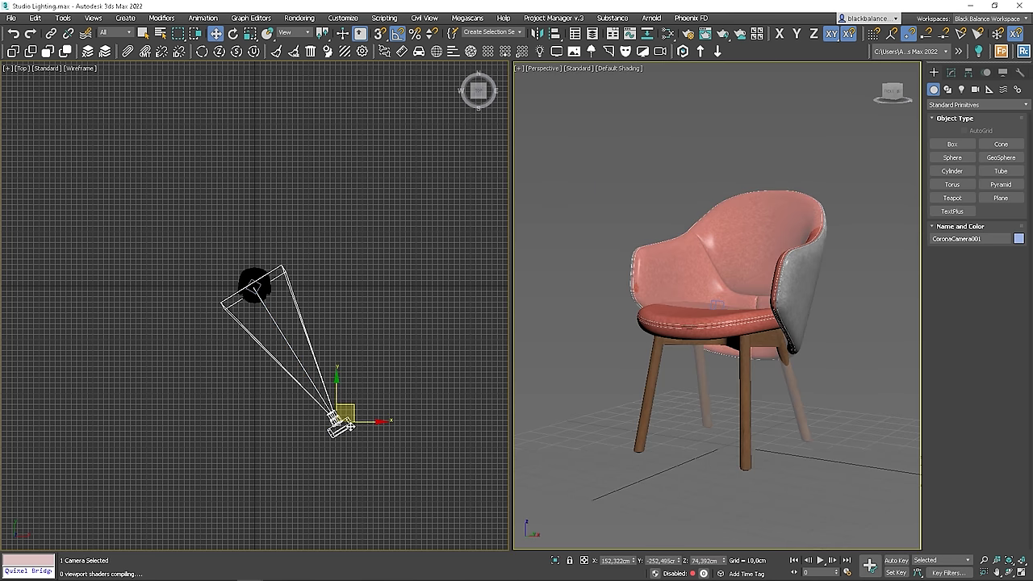
click(952, 72)
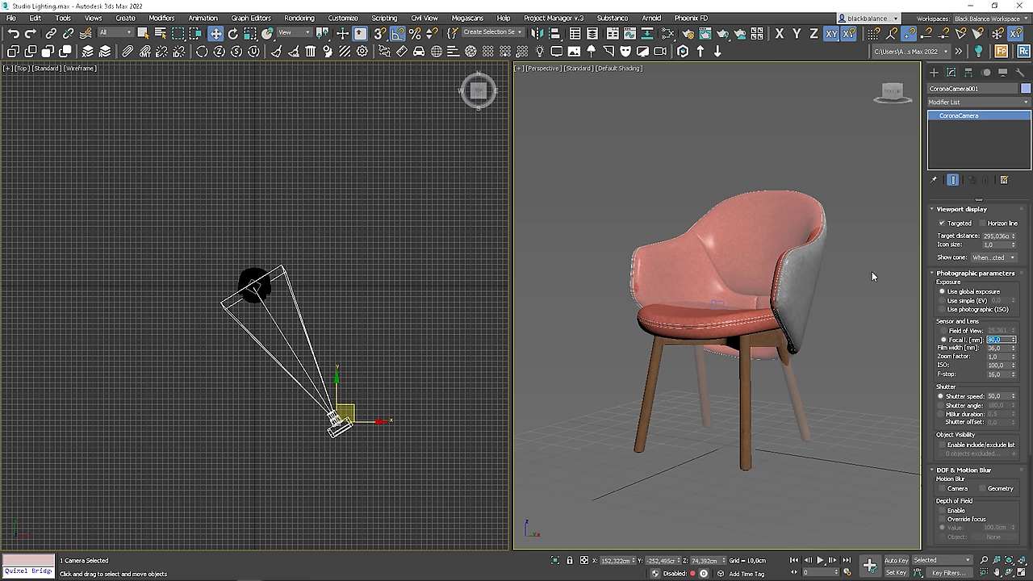
click(423, 263)
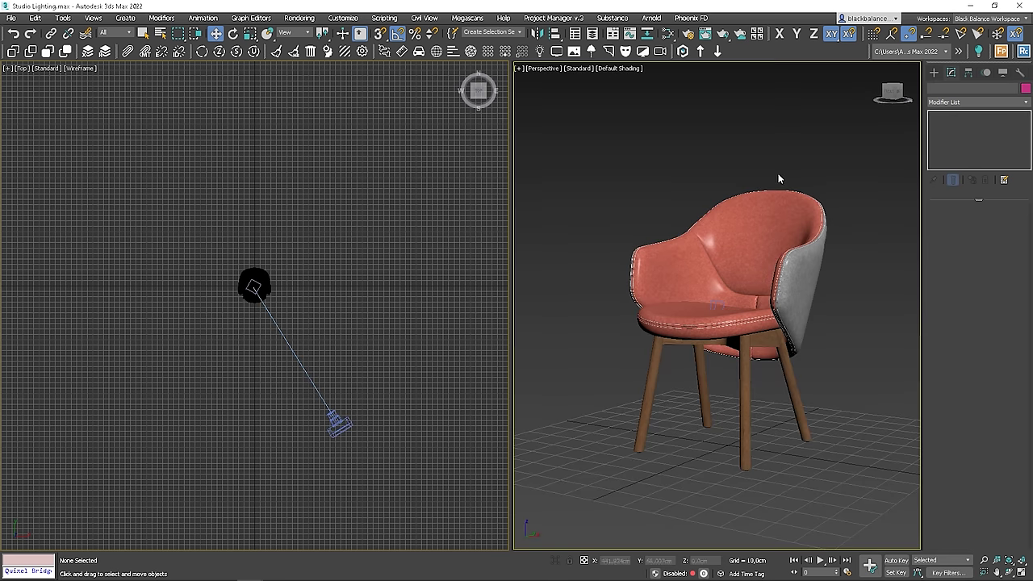
click(932, 73)
- Draw a plane in the Top view and centre it at X 0, Y 0
click(1002, 199)
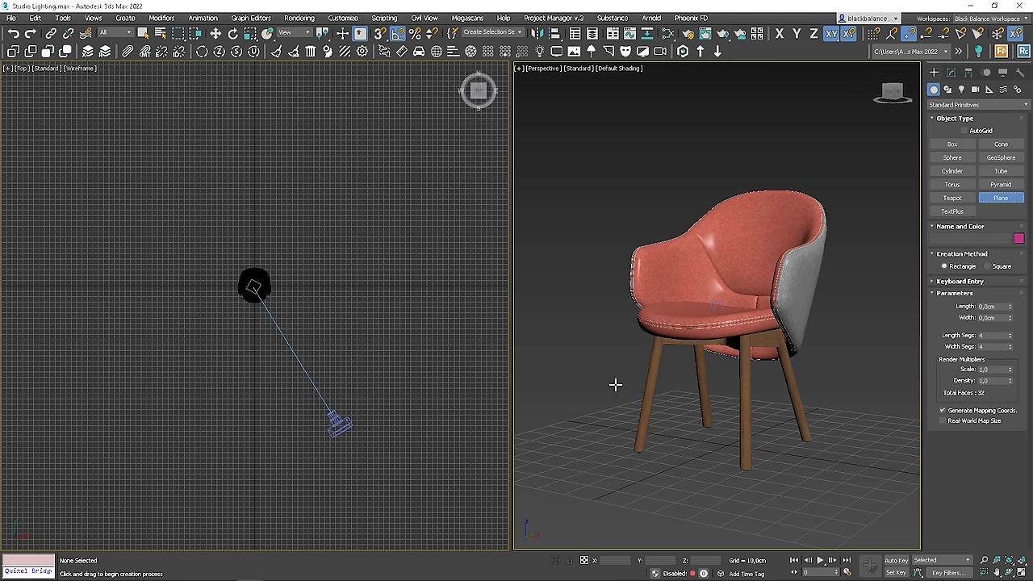
drag(335, 289, 417, 328)
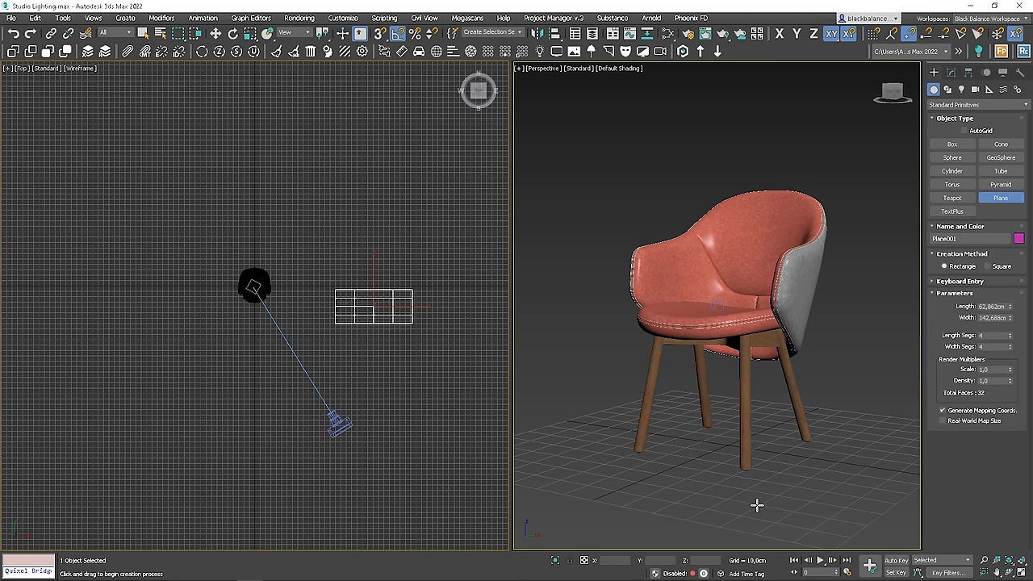
right_click(696, 461)
right_click(636, 560)
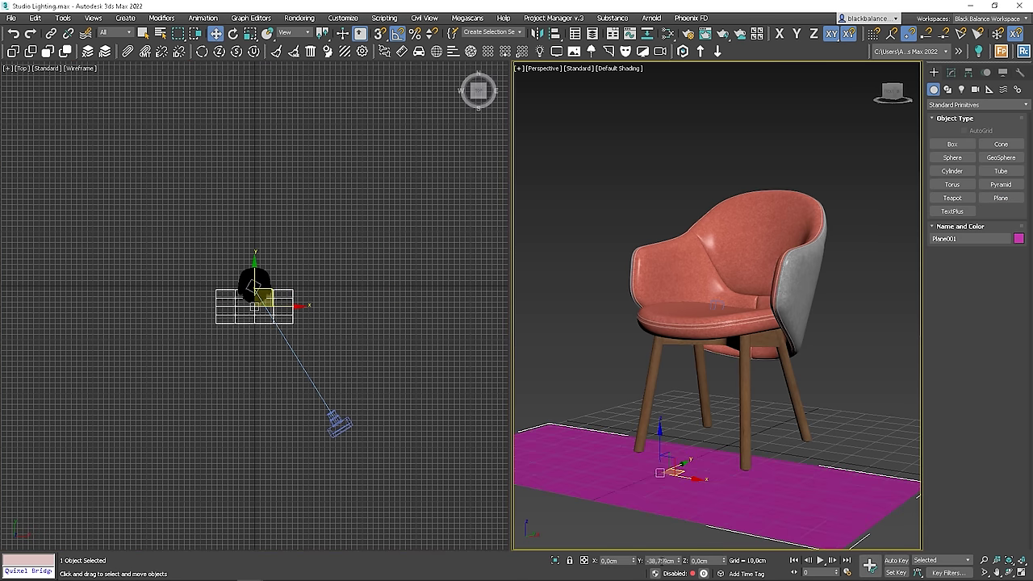
right_click(682, 562)
- Size the plane 800 × 800 cm with 2 length segments and 1 width segment
click(952, 72)
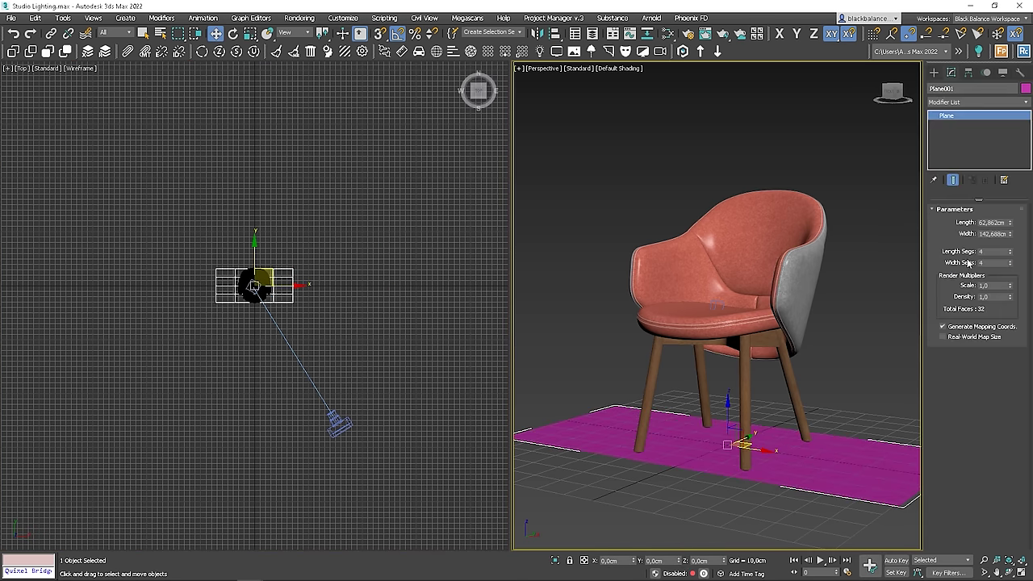
text(600)
key(Tab)
text(600)
key(Return)
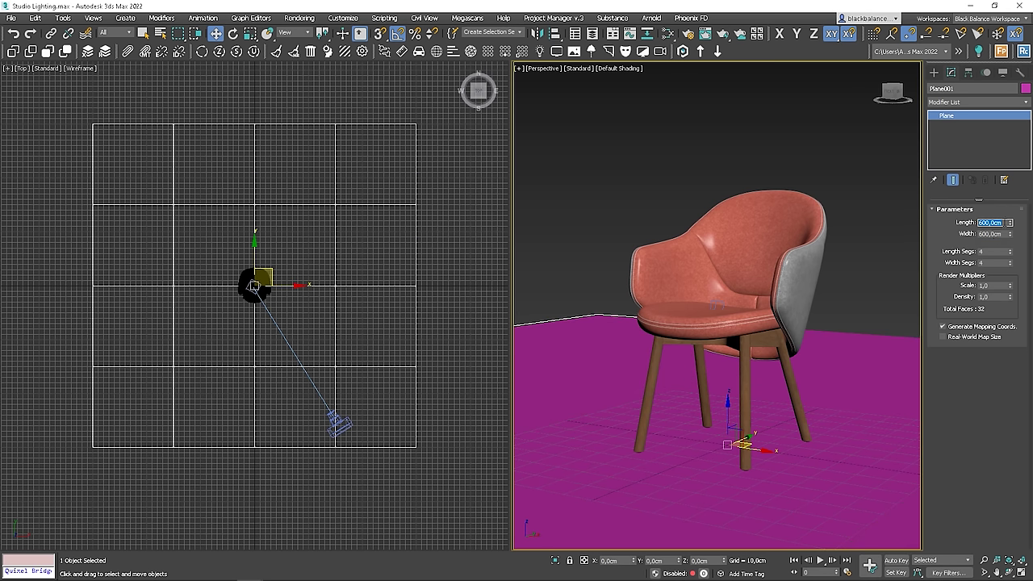
key(Tab)
text(800)
key(Return)
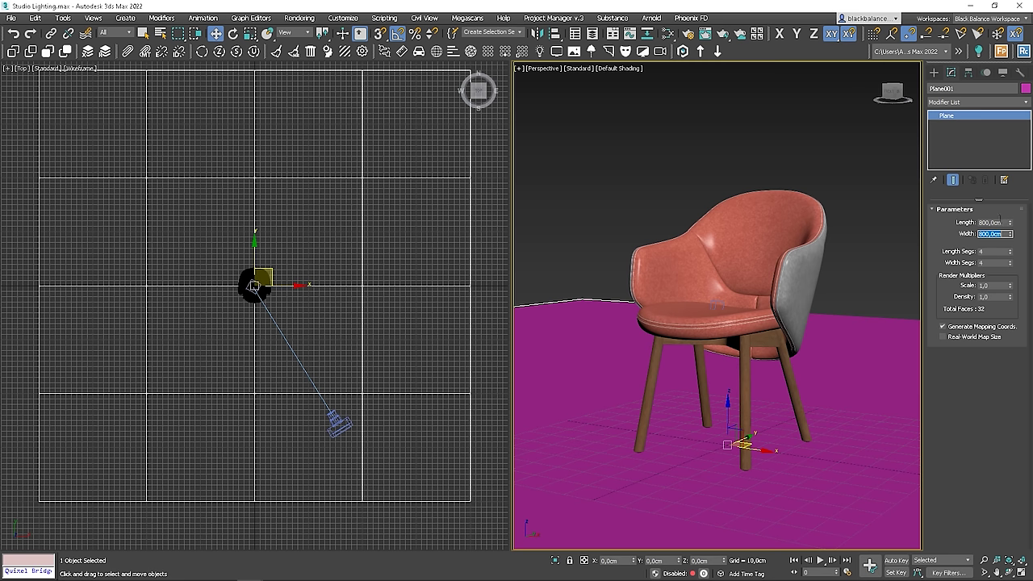
right_click(1012, 253)
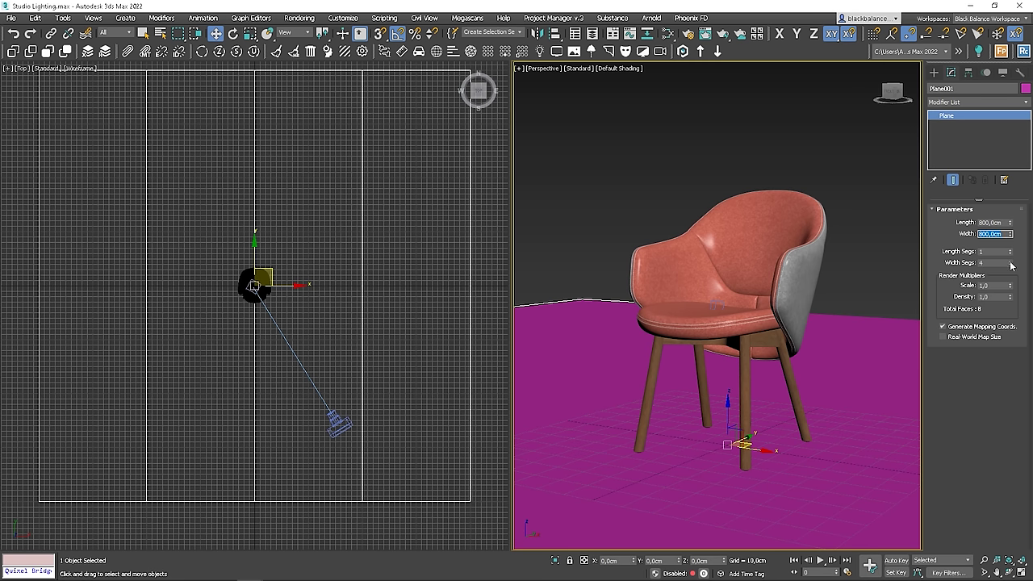
right_click(1010, 263)
click(1010, 250)
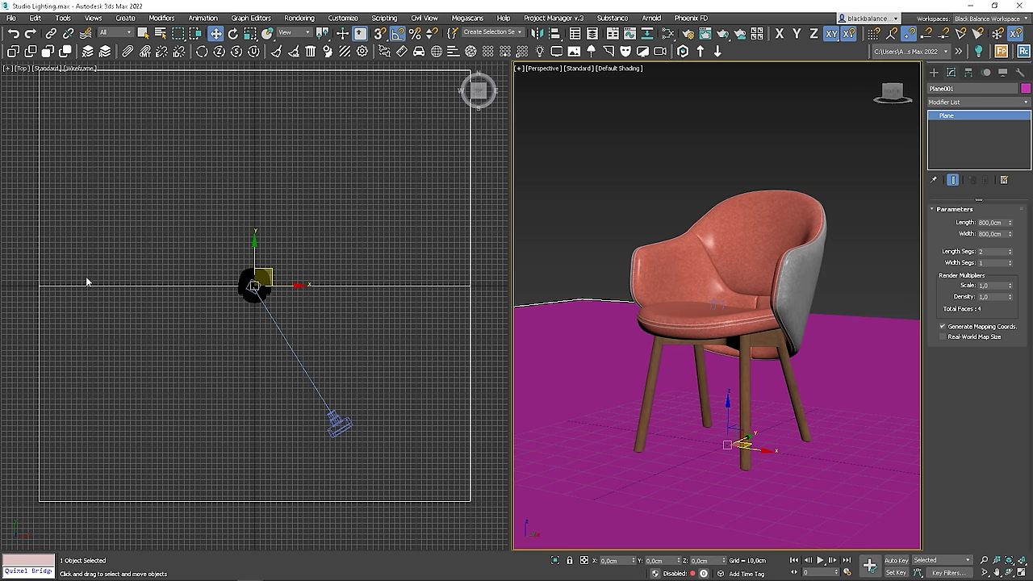
- Convert the plane to an Editable Poly and enter Edge sub-object mode
right_click(438, 275)
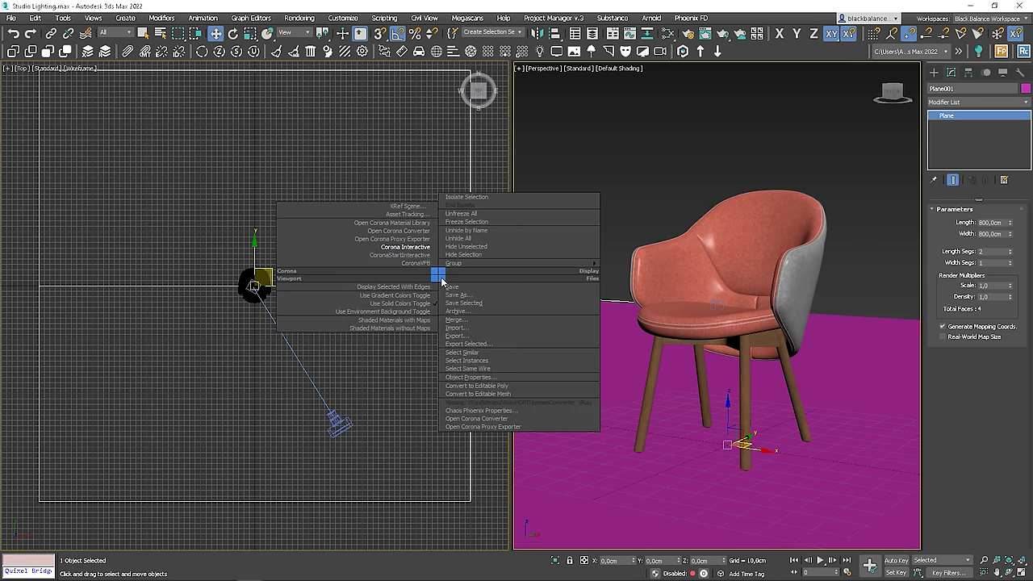
click(485, 386)
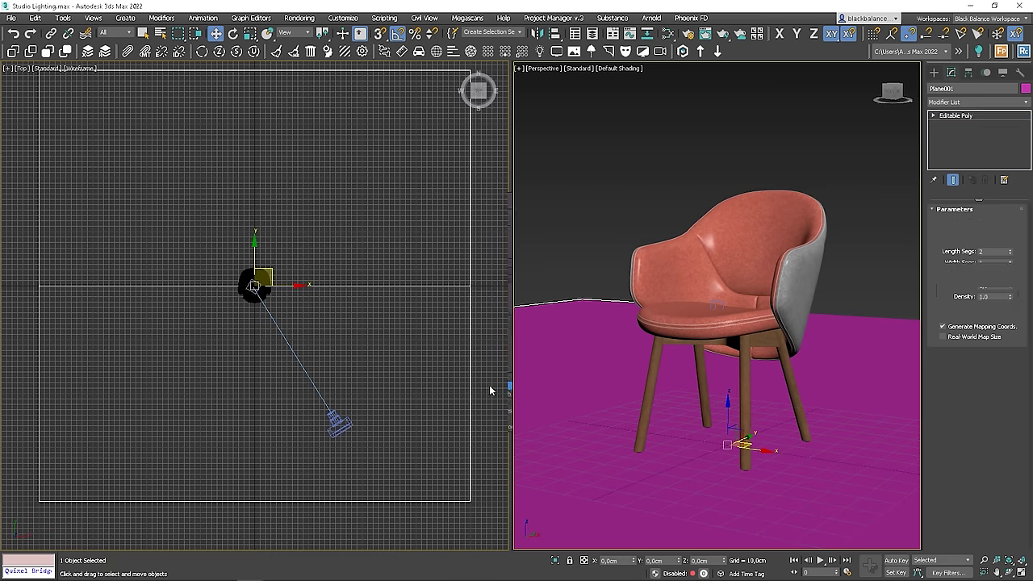
click(962, 222)
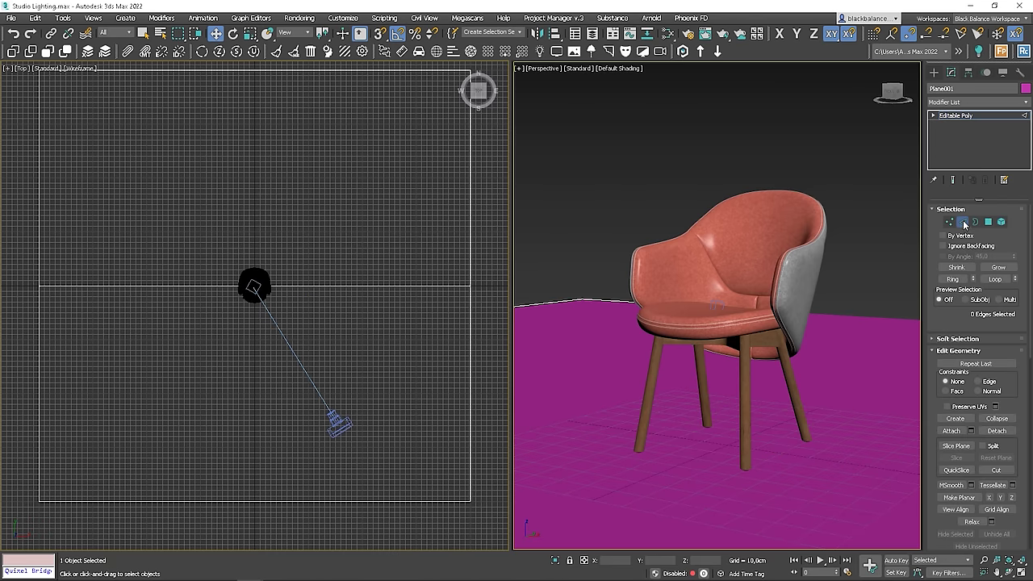
click(962, 222)
click(963, 222)
- Move the plane's middle edge toward the back and select the far edge
click(378, 286)
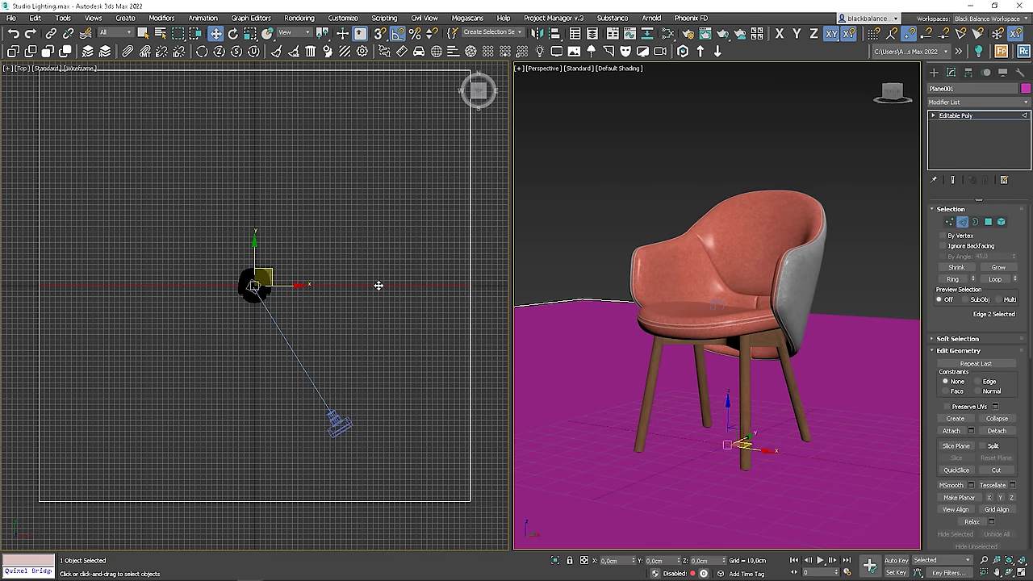
drag(261, 263, 275, 180)
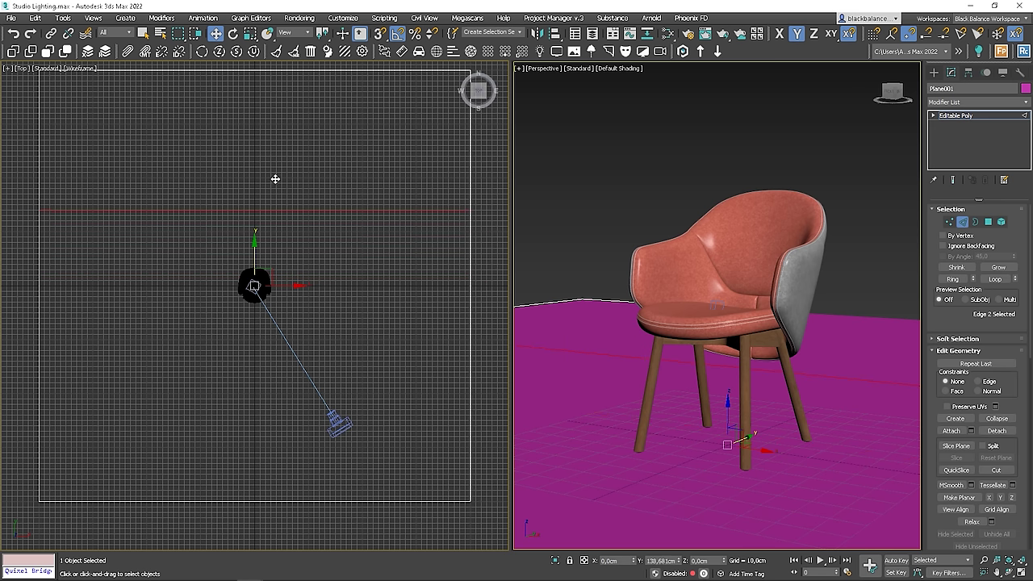
click(320, 72)
middle_drag(306, 87, 276, 178)
drag(242, 125, 237, 206)
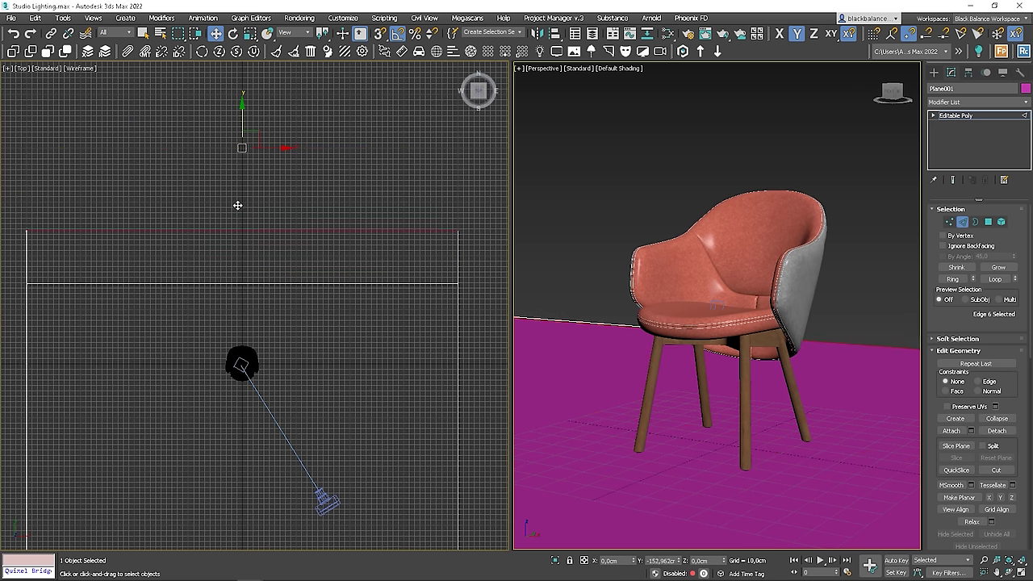
- Raise the far edge into a vertical back wall and slide the corner edge back along Y
scroll(239, 201, down, 4)
alt+middle_drag(239, 202, 299, 249)
drag(283, 218, 295, 157)
alt+middle_drag(296, 157, 283, 247)
scroll(283, 247, up, 5)
click(241, 268)
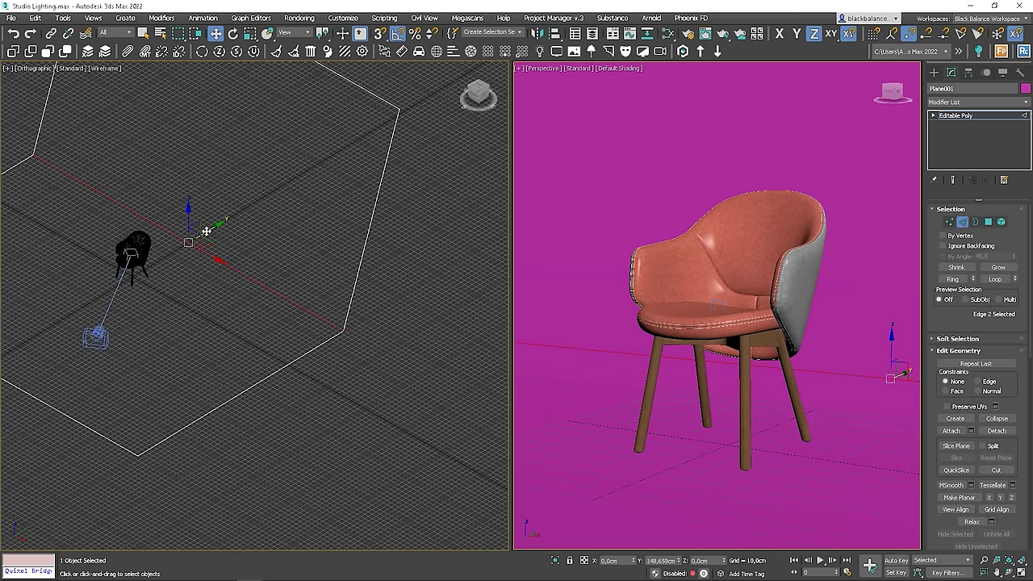
drag(217, 228, 227, 221)
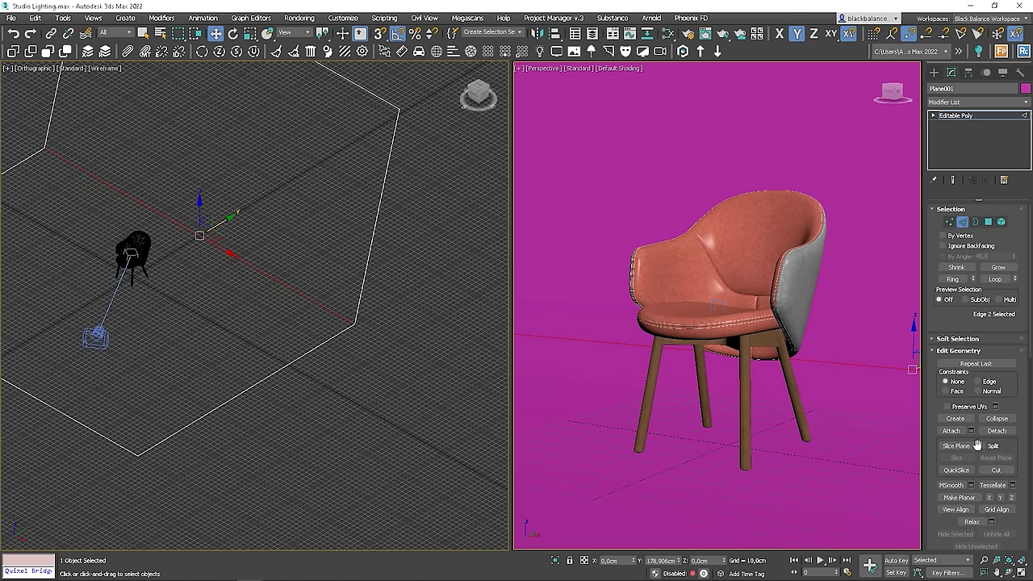
- Chamfer the floor-to-wall corner edge by about 81 cm with 3 segments
scroll(1011, 405, down, 5)
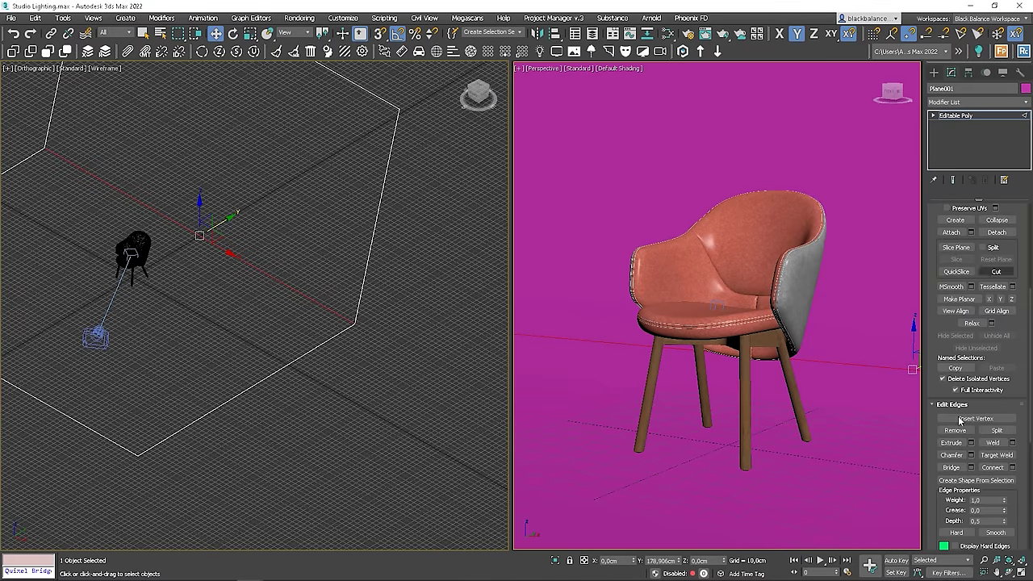
shift+click(951, 454)
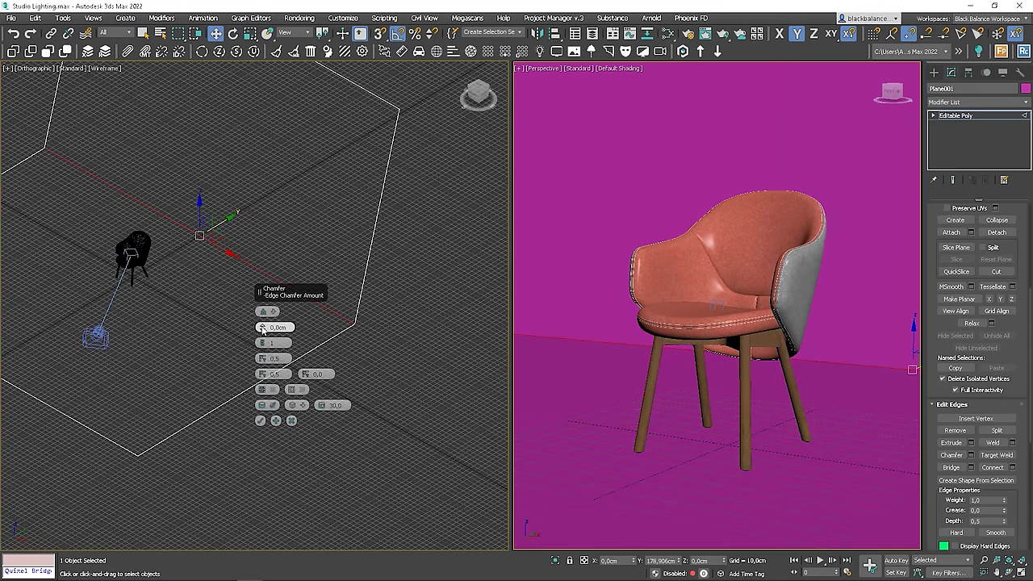
drag(261, 327, 269, 282)
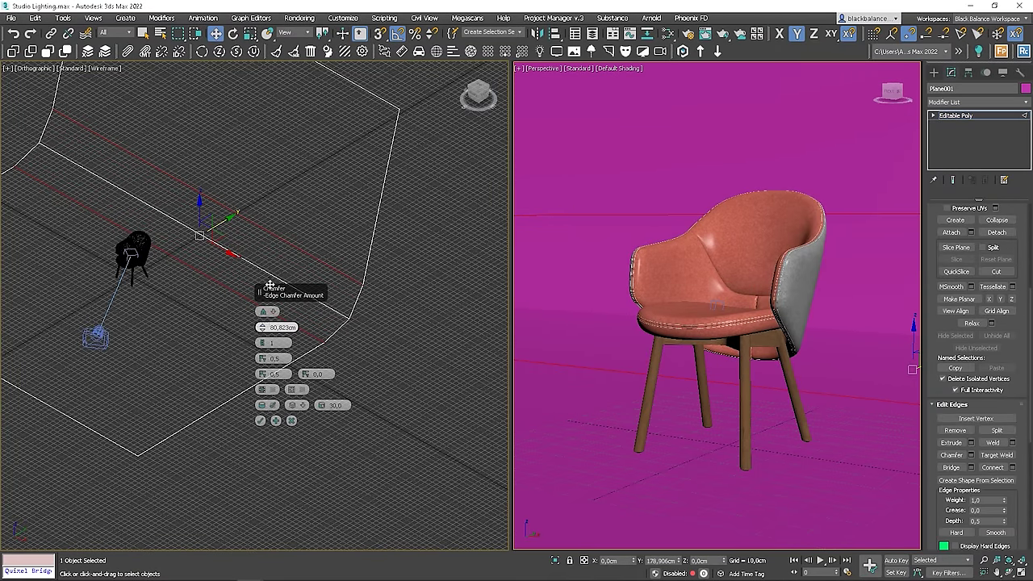
drag(262, 343, 263, 333)
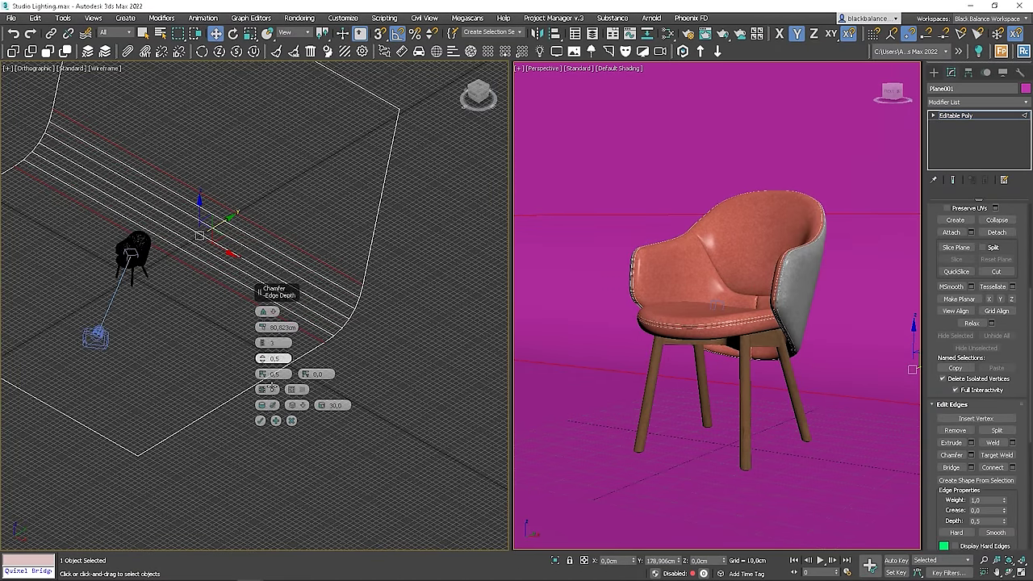
click(260, 420)
alt+middle_drag(260, 421, 892, 311)
alt+middle_drag(250, 264, 315, 271)
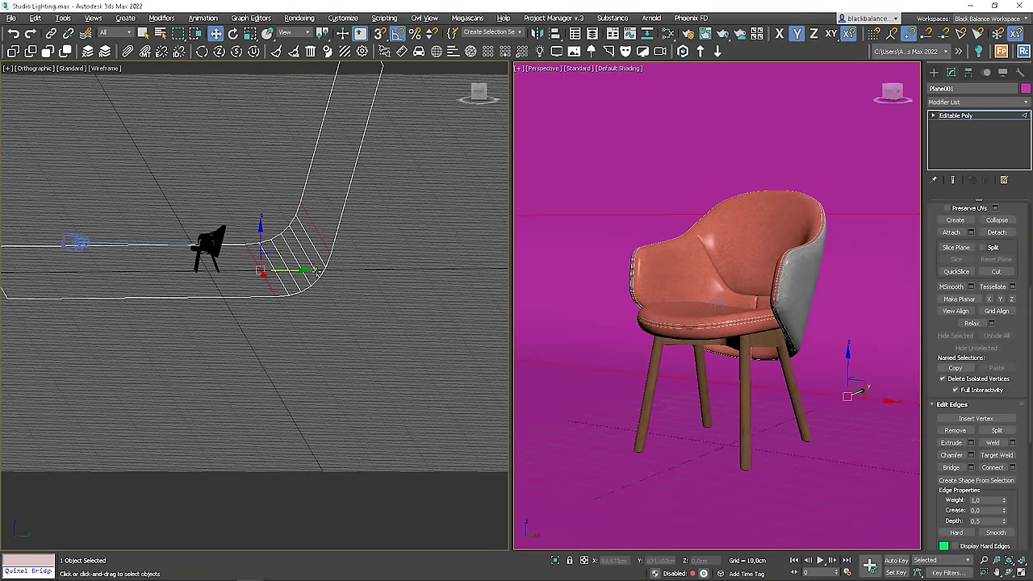
- Return to object level and move the backdrop along Y behind the chair
key(2)
drag(243, 271, 262, 260)
alt+middle_drag(317, 327, 339, 334)
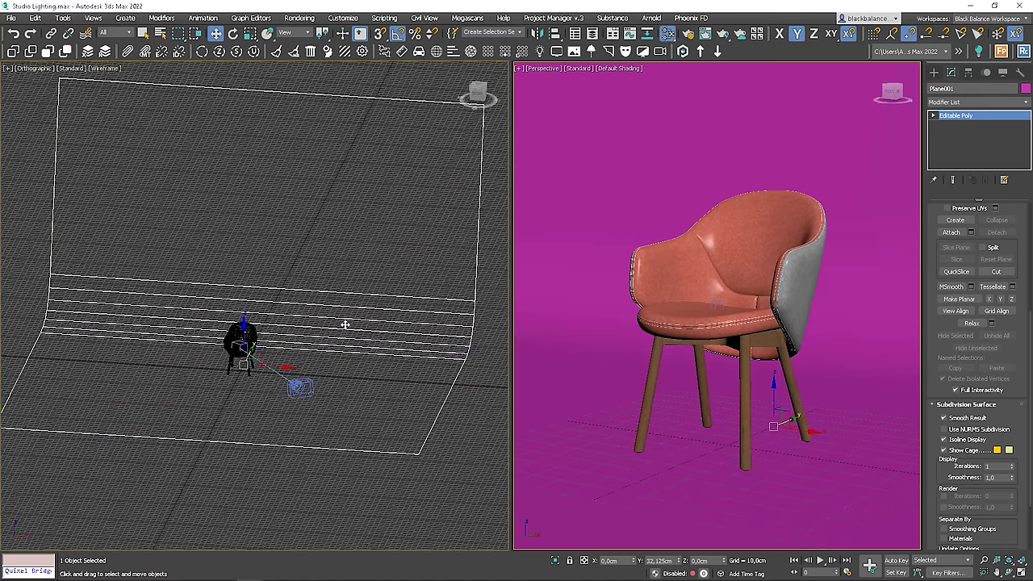
- Create a CoronaPhysicalMtl in the Slate Material Editor and assign it to Plane001
key(m)
right_click(186, 234)
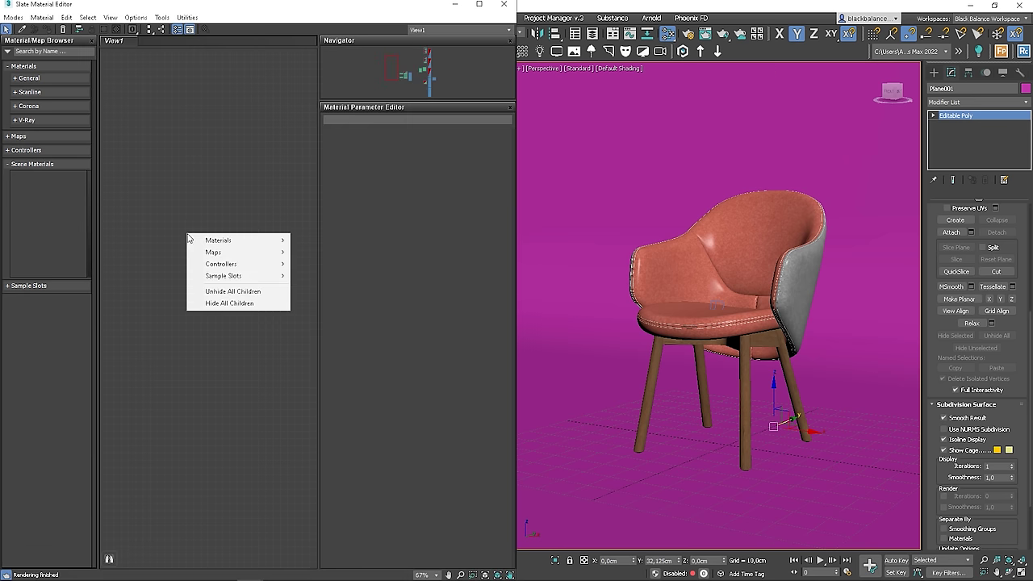
mouse_move(231, 242)
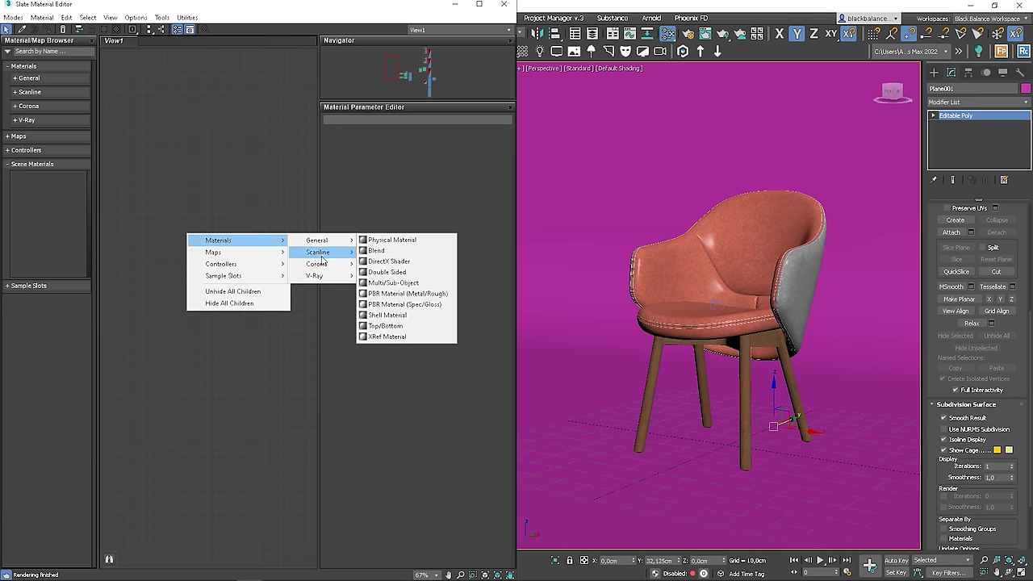
mouse_move(321, 265)
key(Escape)
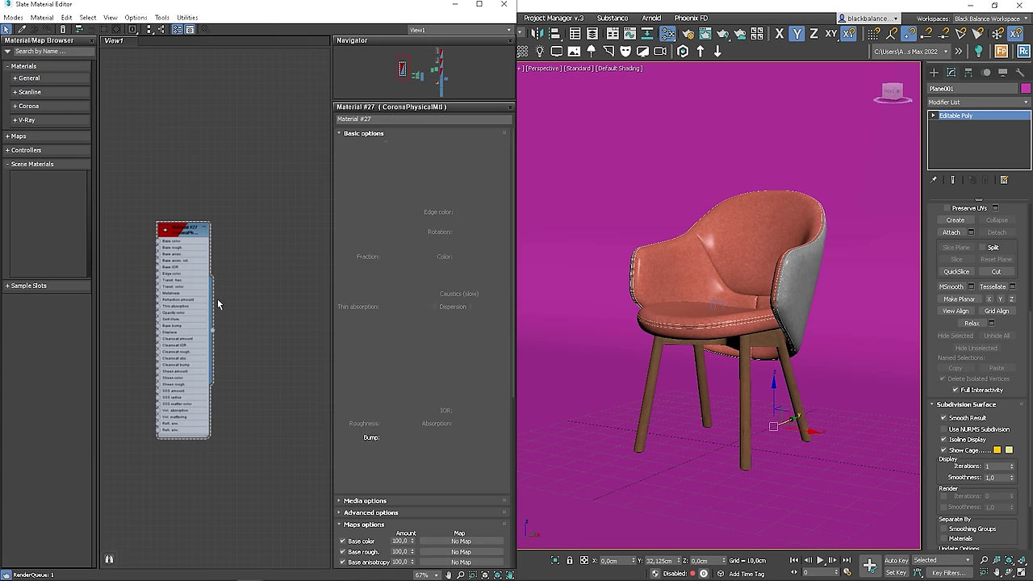
drag(213, 331, 607, 175)
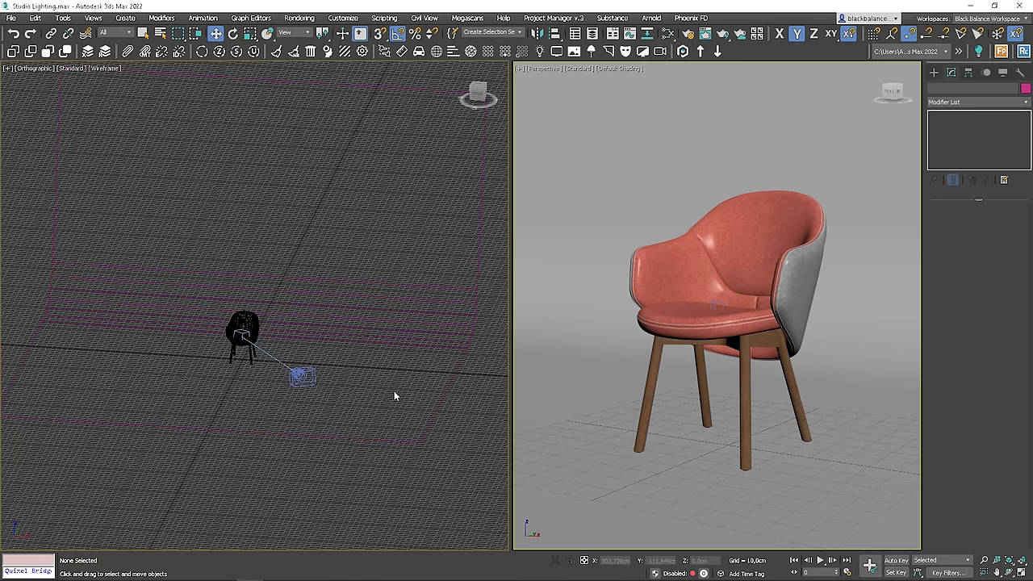
key(t)
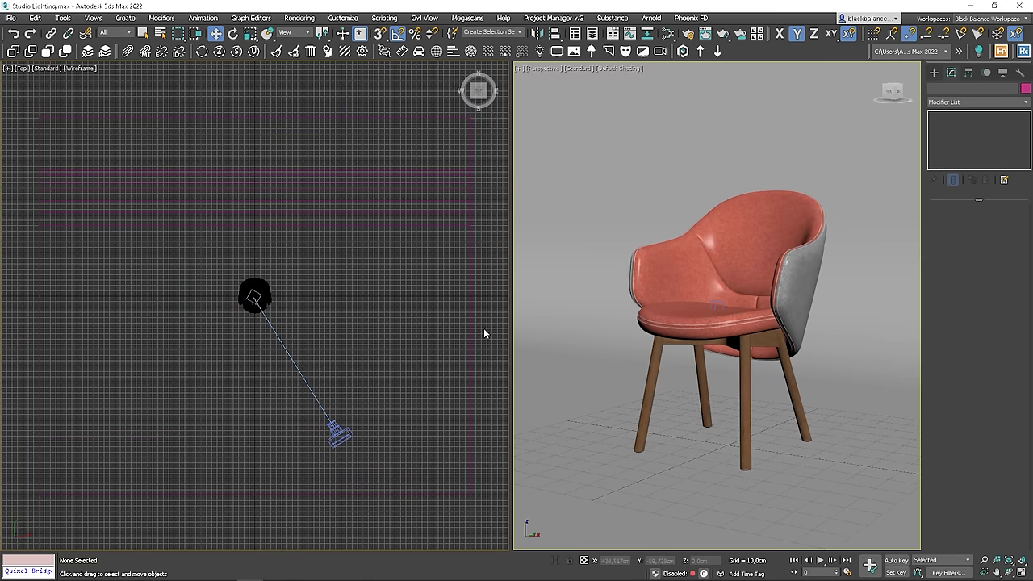
- Draw a 30 × 30 cm Rectangle CoronaLight below-left of the chair in the Top view
click(934, 72)
click(961, 88)
click(958, 105)
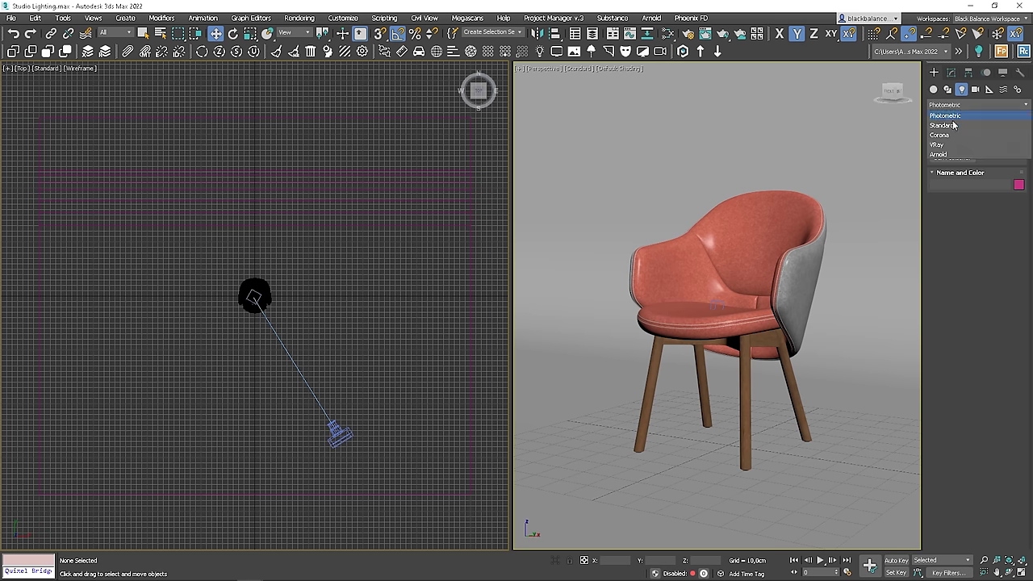
click(951, 137)
click(953, 145)
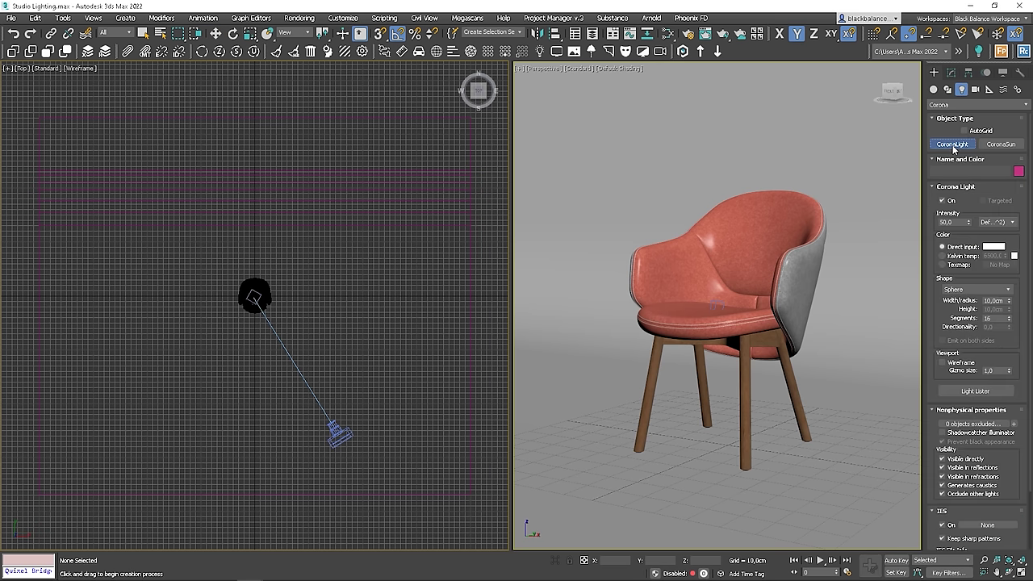
click(978, 290)
click(958, 305)
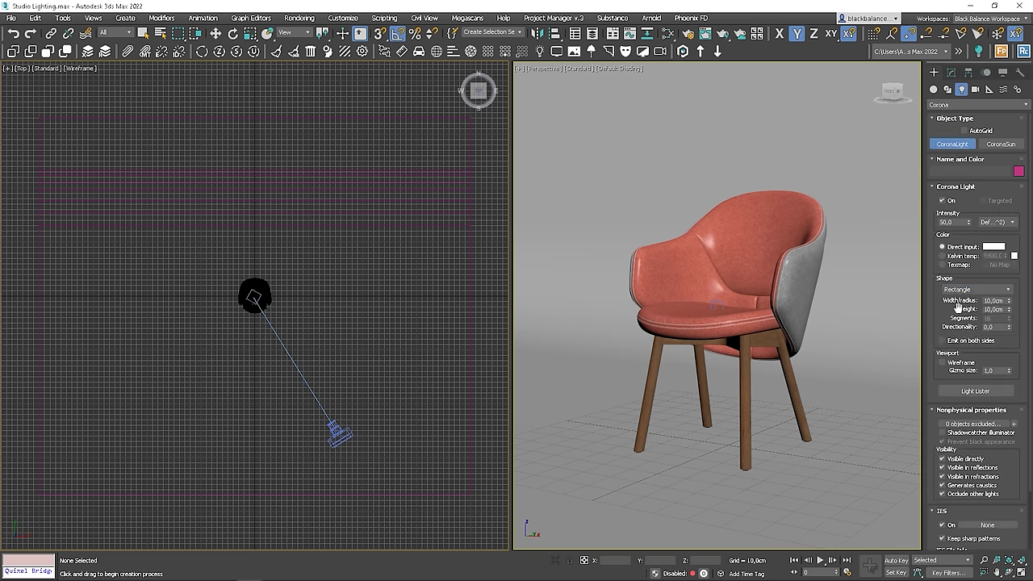
drag(213, 352, 247, 392)
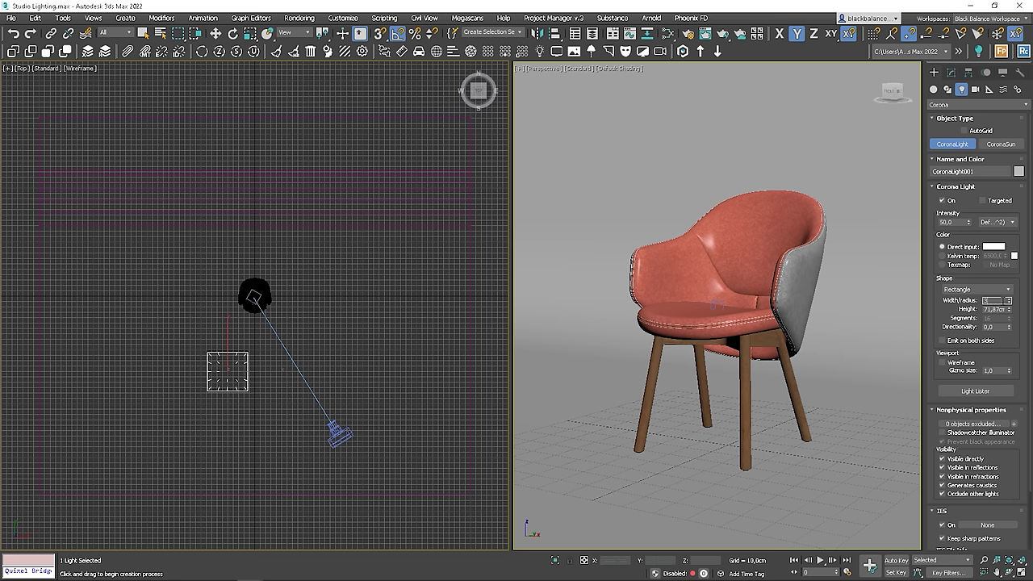
text(0)
key(Tab)
text(3)
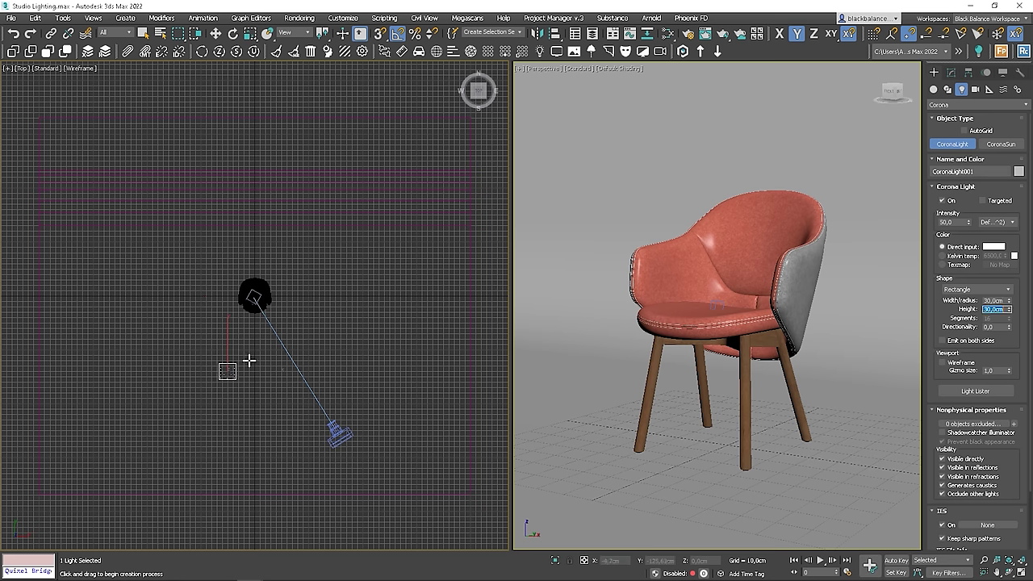
- Raise the light off the floor in the Front view and rotate it -45° toward the chair
middle_drag(250, 361, 328, 363)
key(f)
scroll(346, 320, down, 5)
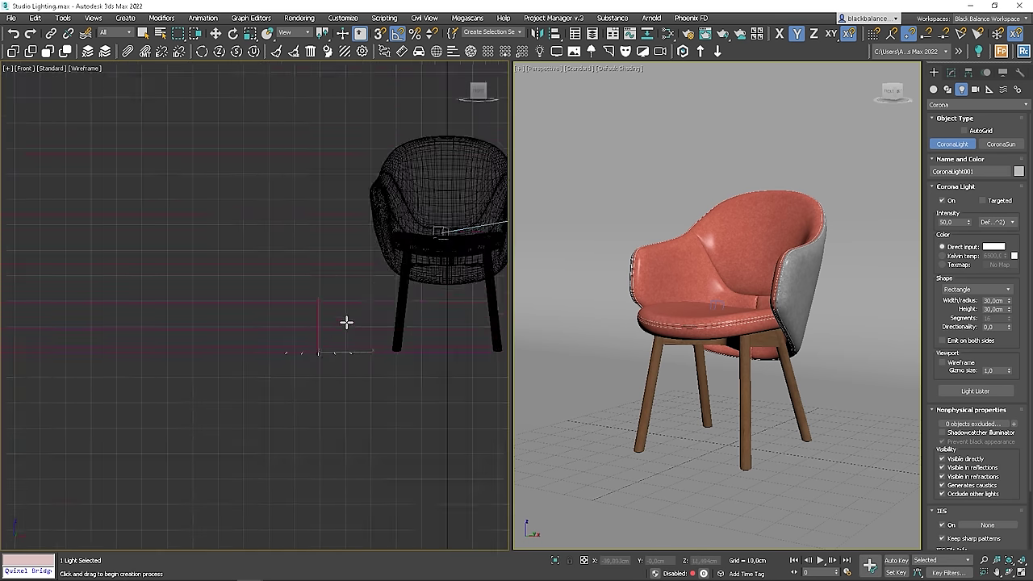
key(w)
drag(339, 311, 340, 243)
key(e)
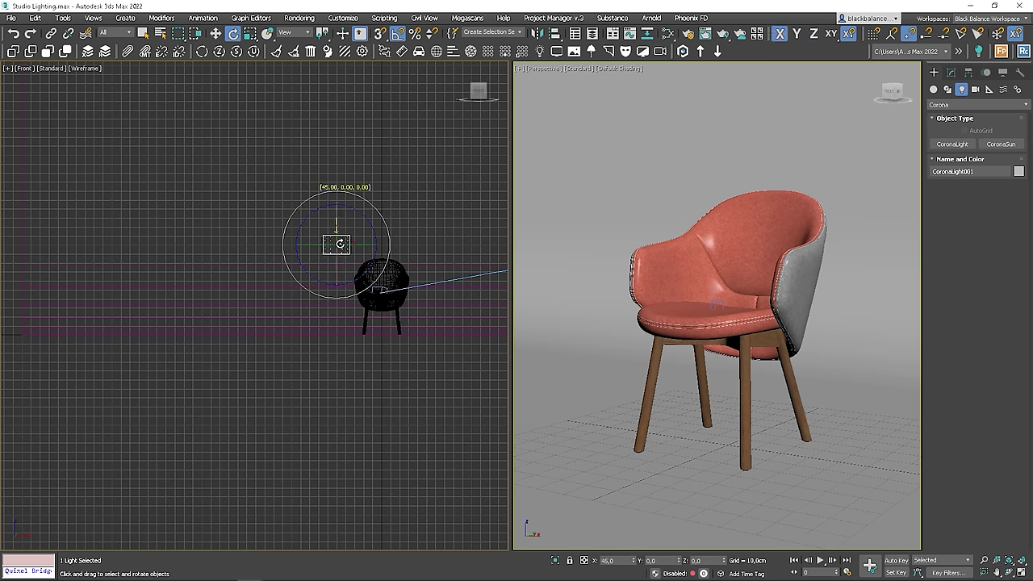
key(t)
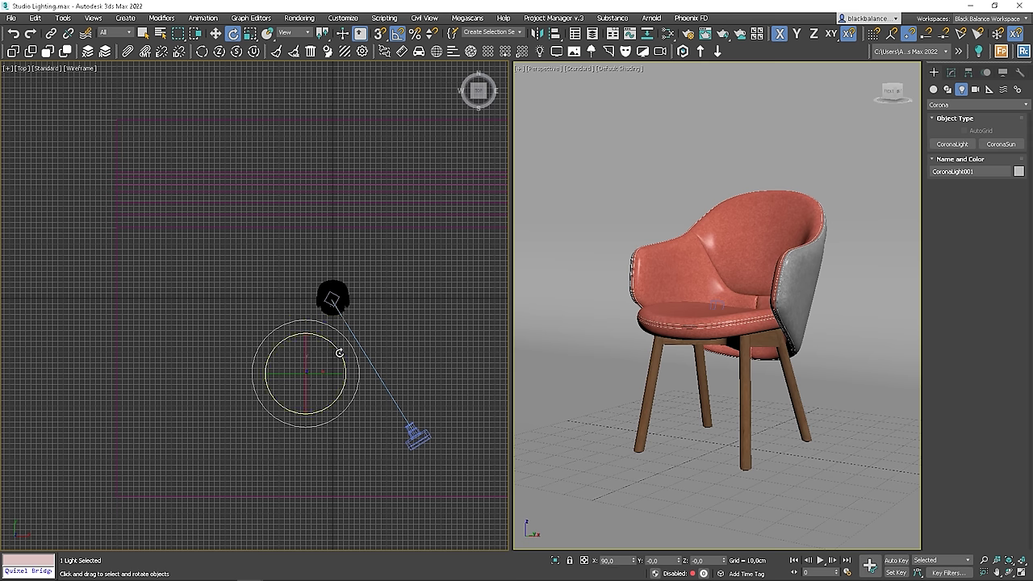
drag(341, 352, 297, 334)
key(w)
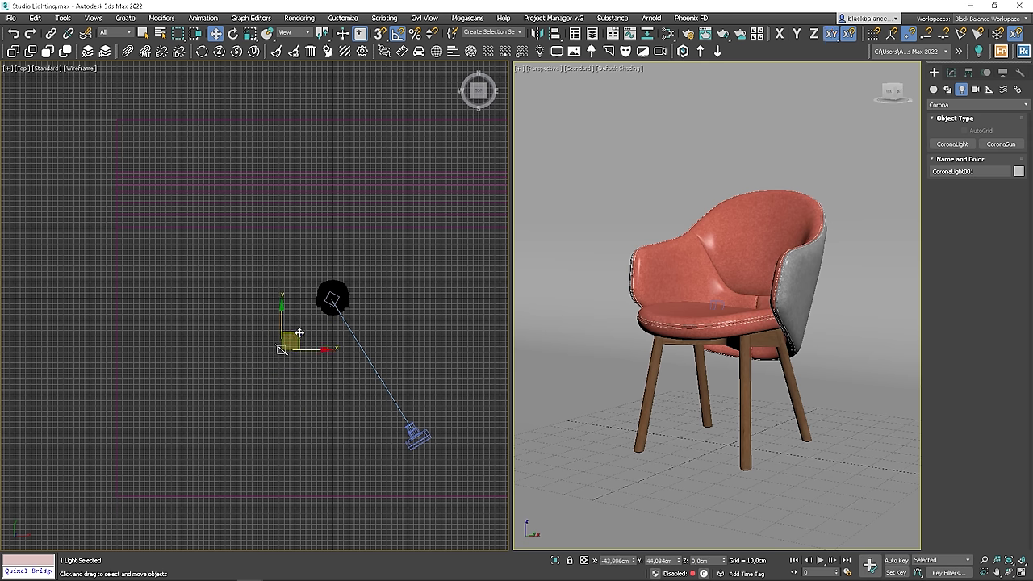
- Start a Corona Interactive render in the Perspective viewport
middle_click(733, 250)
right_click(731, 250)
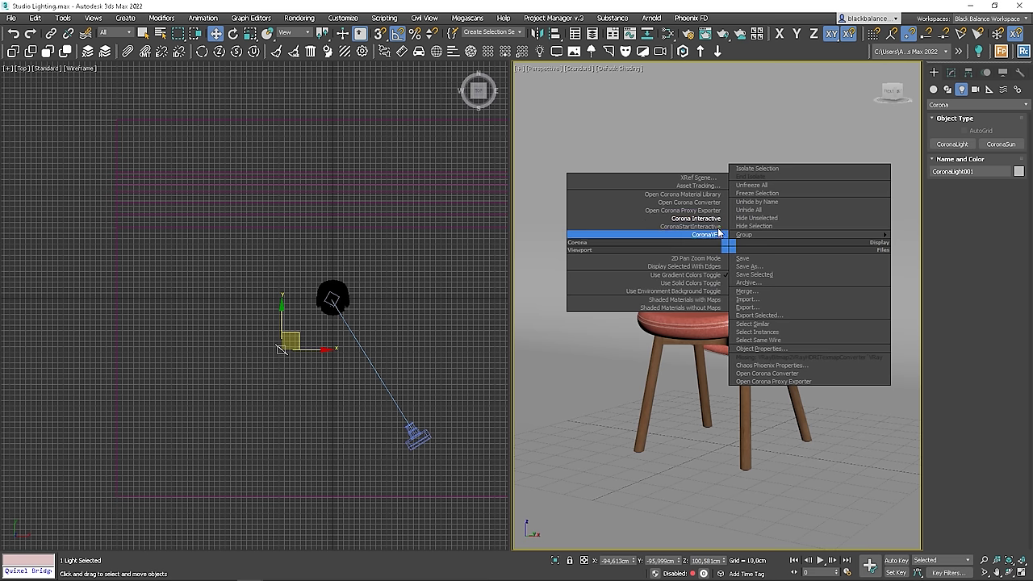
click(716, 221)
click(733, 235)
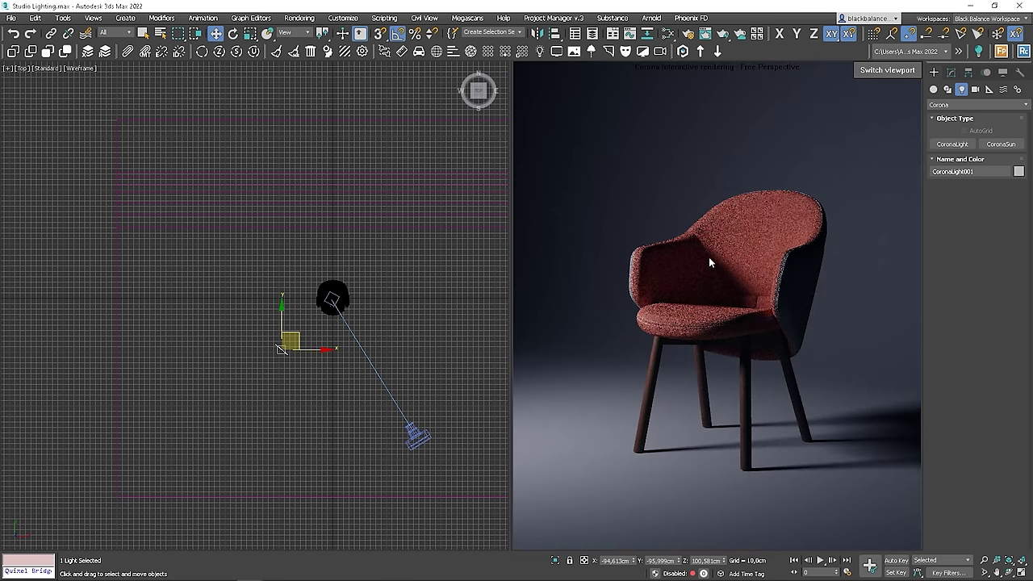
- Nudge the light left and try test values: height 10 cm, intensity around 1000, then 20
scroll(297, 348, up, 2)
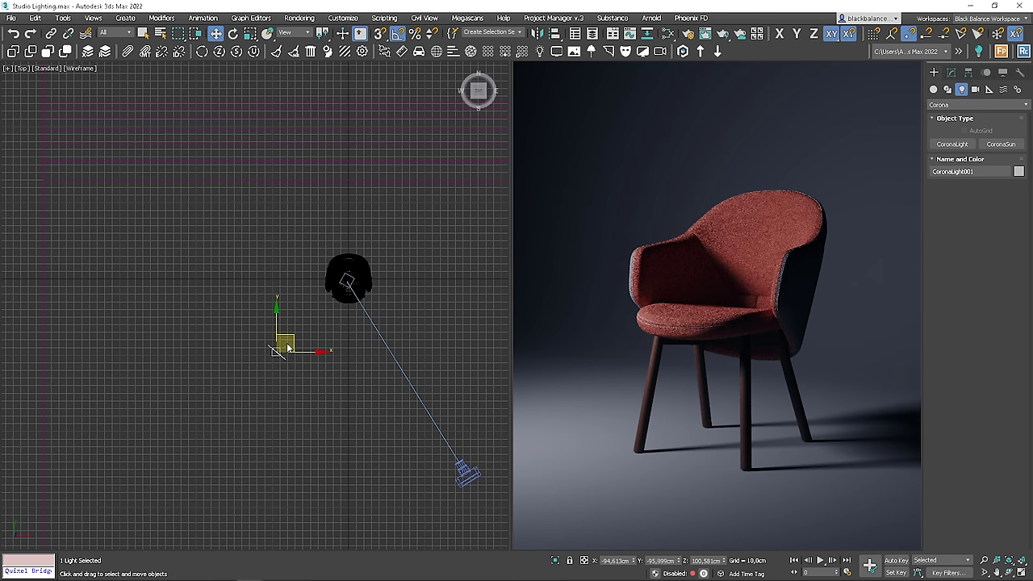
middle_drag(299, 341, 292, 331)
drag(285, 324, 281, 325)
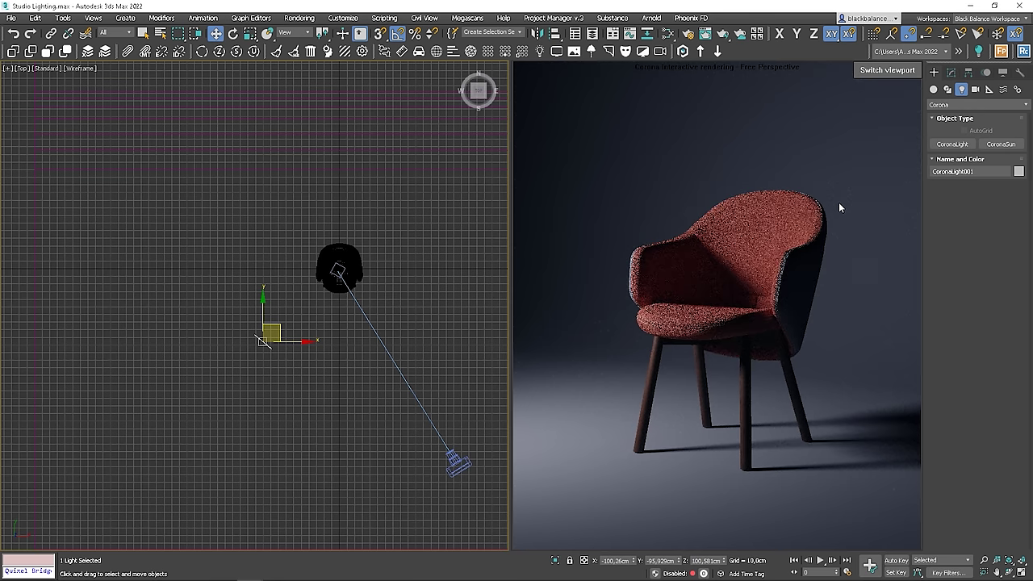
click(952, 74)
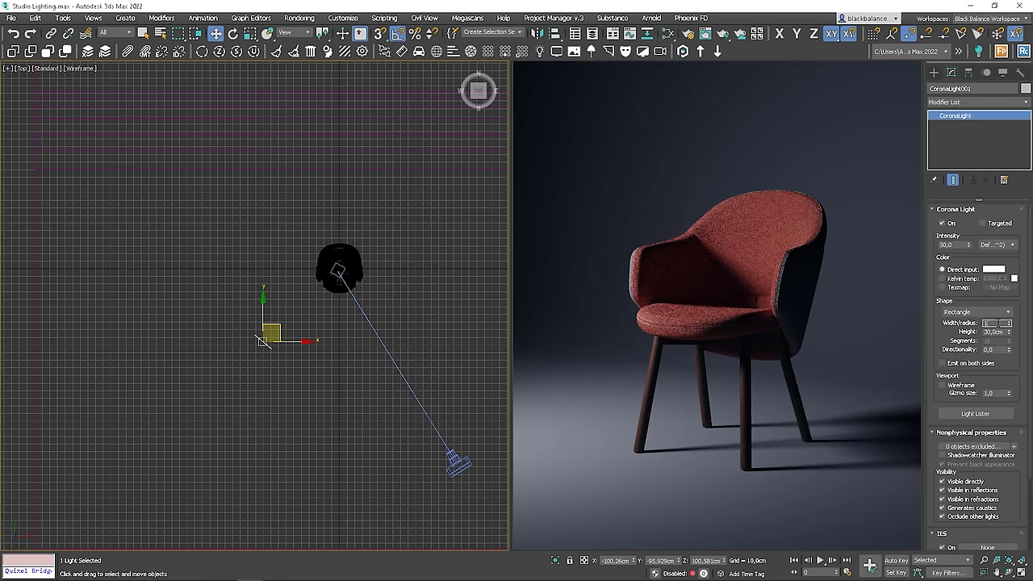
text(10)
key(Return)
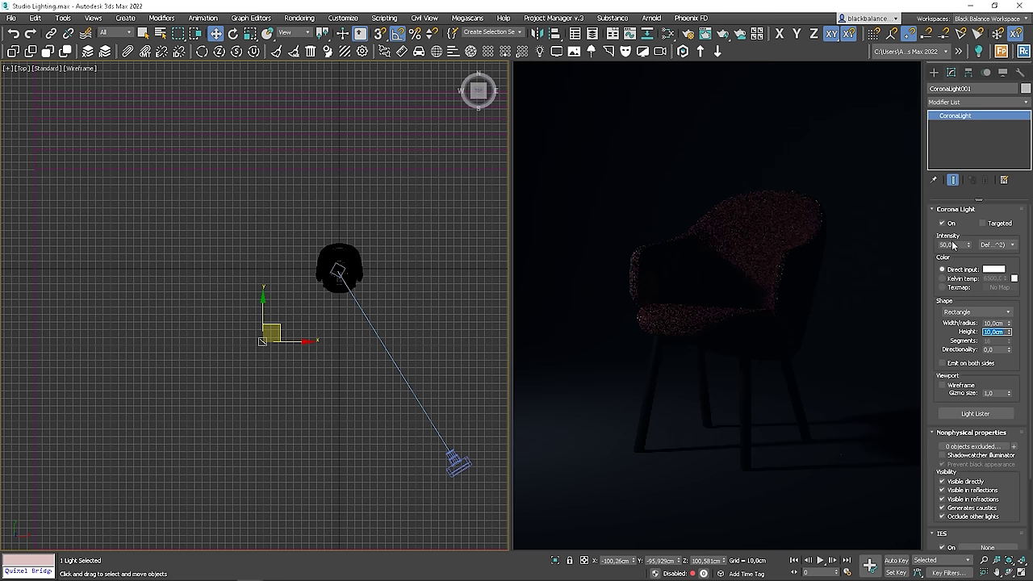
drag(969, 227, 969, 145)
drag(950, 411, 950, 402)
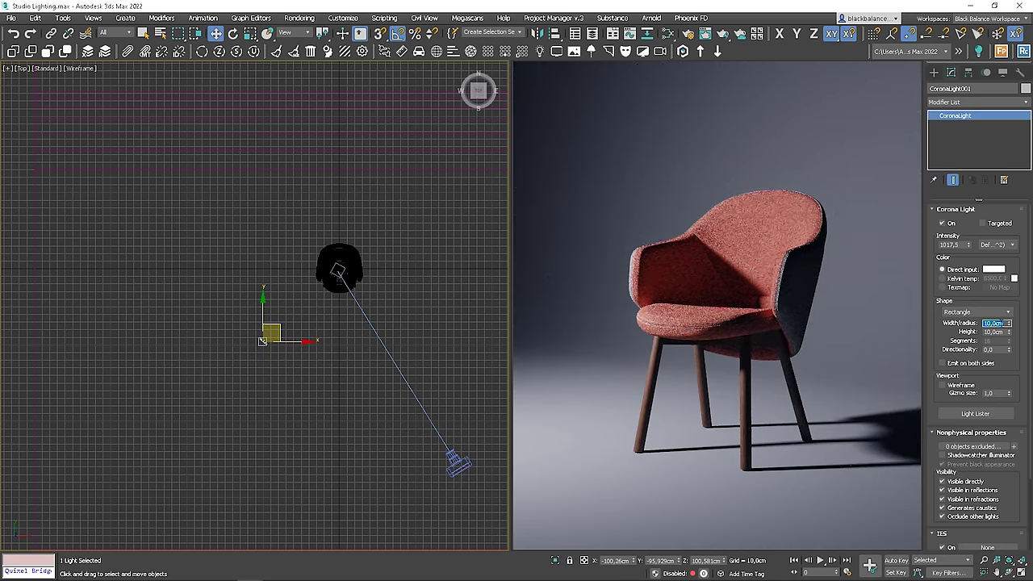
key(Tab)
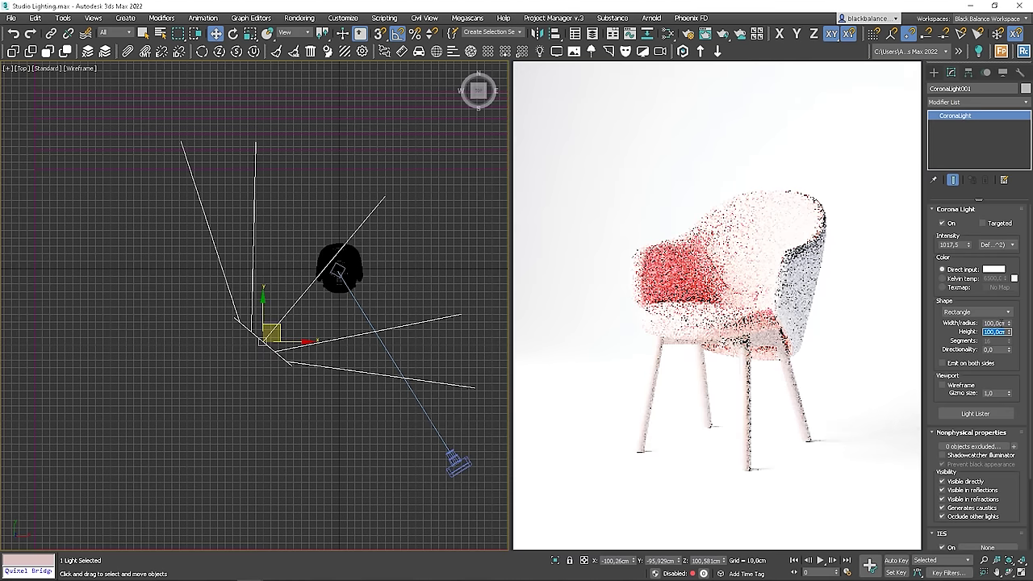
drag(969, 245, 973, 283)
text(20)
key(Return)
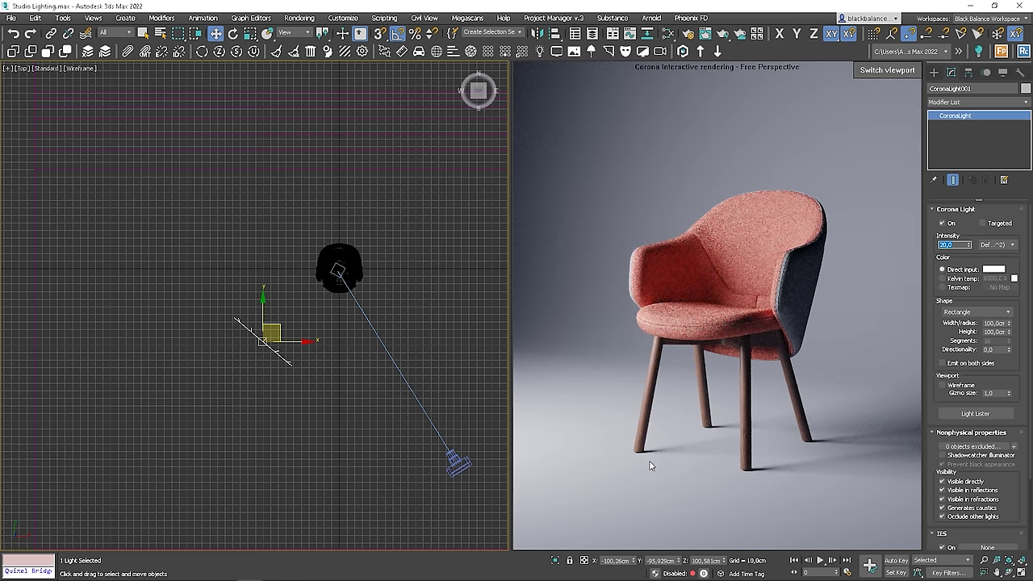
- Settle the light at 60 × 60 cm and intensity 60 after trying 50 × 50 cm at 50
key(Tab)
text(5)
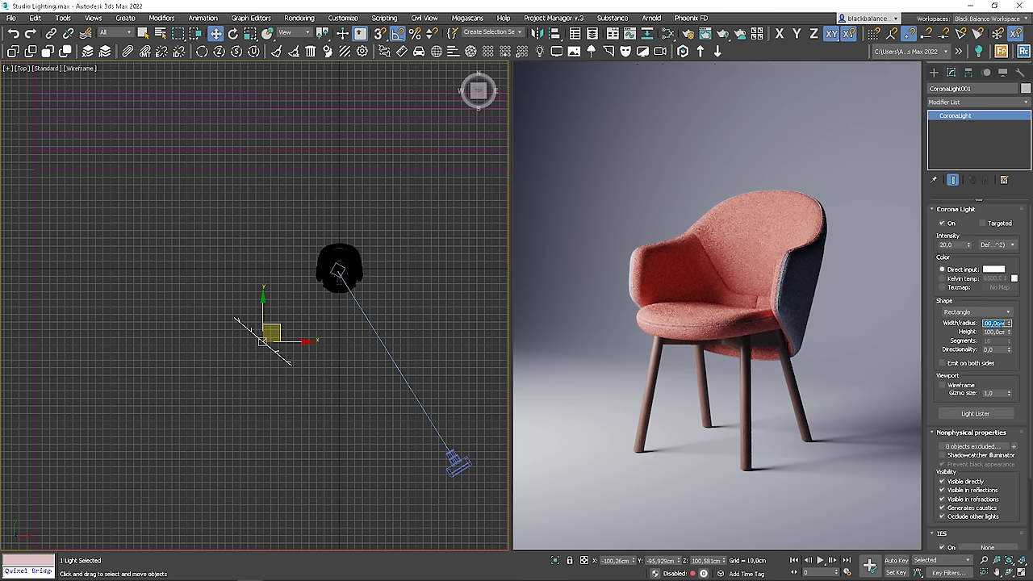
text(0)
key(Tab)
text(50)
key(Return)
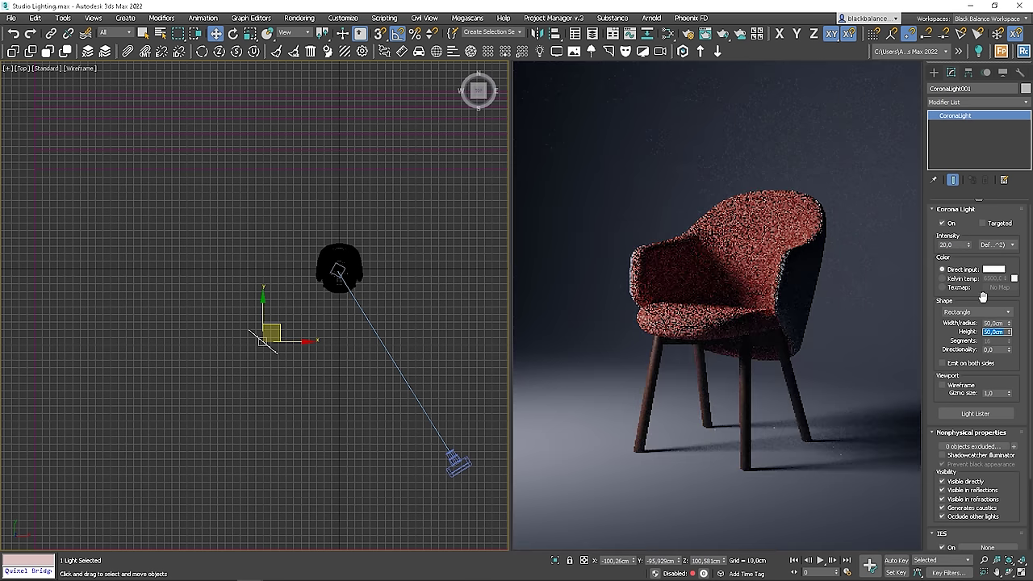
double_click(951, 245)
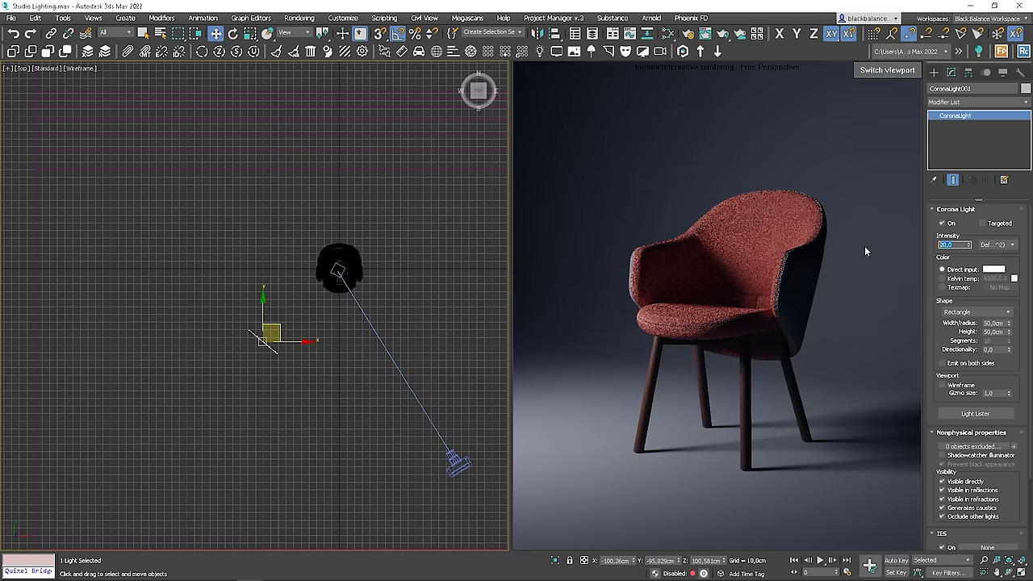
text(50)
key(Return)
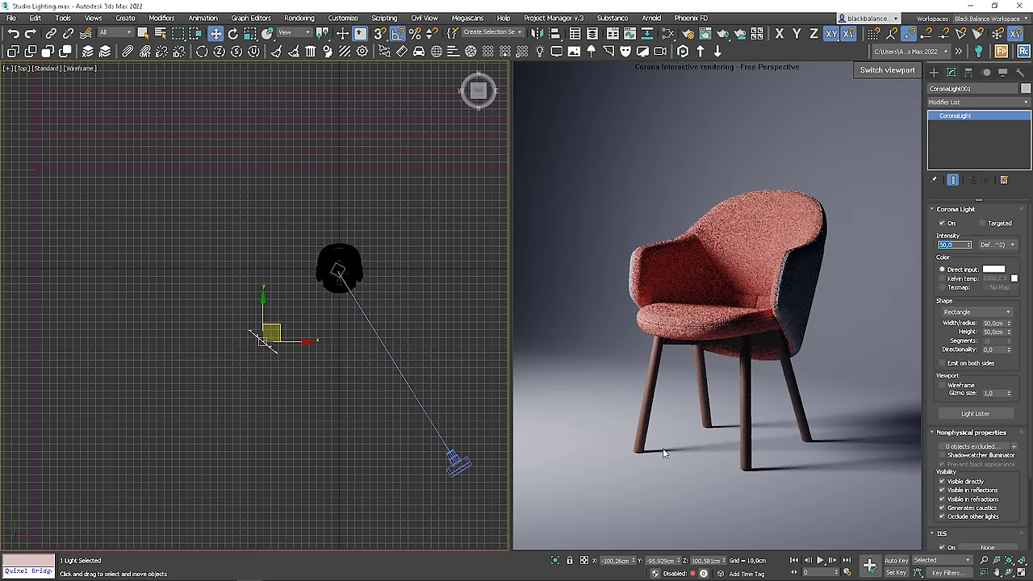
double_click(993, 323)
text(60)
key(Tab)
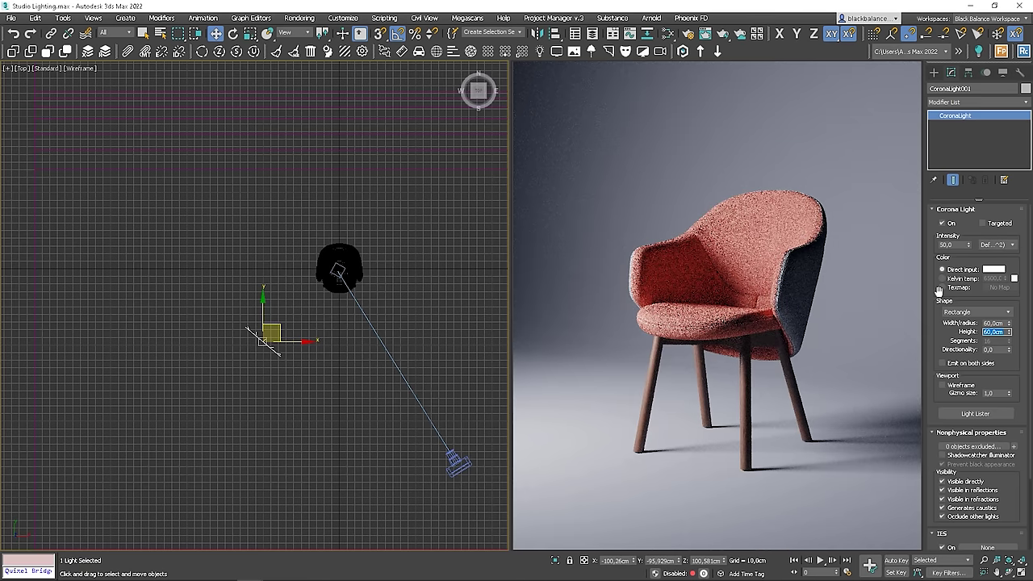
double_click(952, 245)
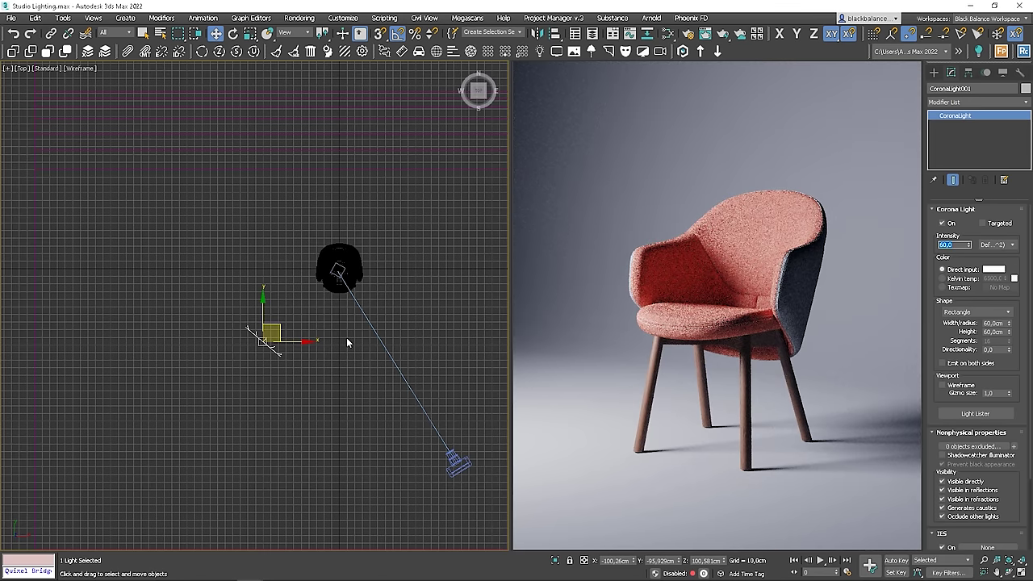
- Switch to Local coordinates and tilt the rectangle light -10° around its own axis
key(e)
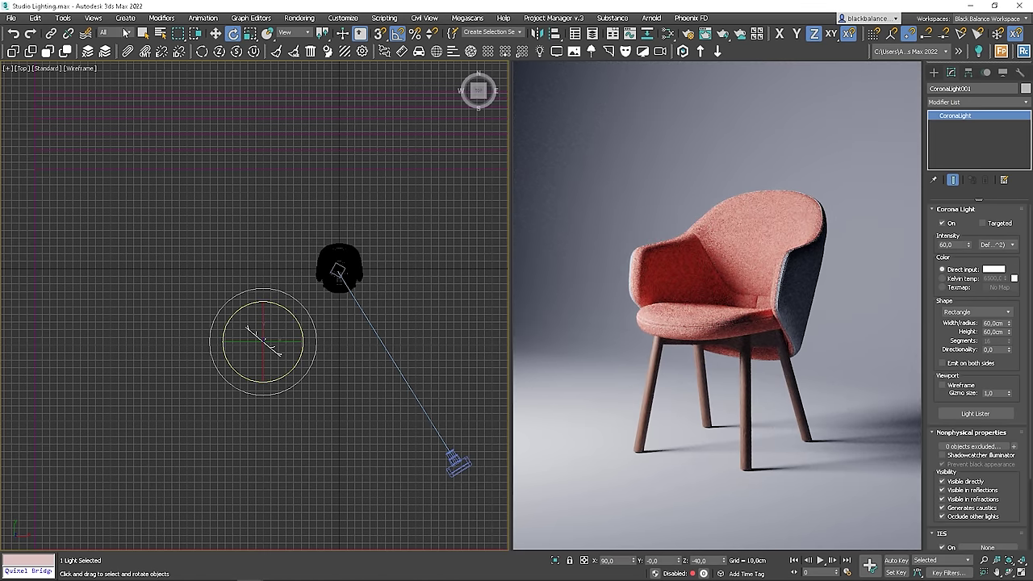
click(293, 32)
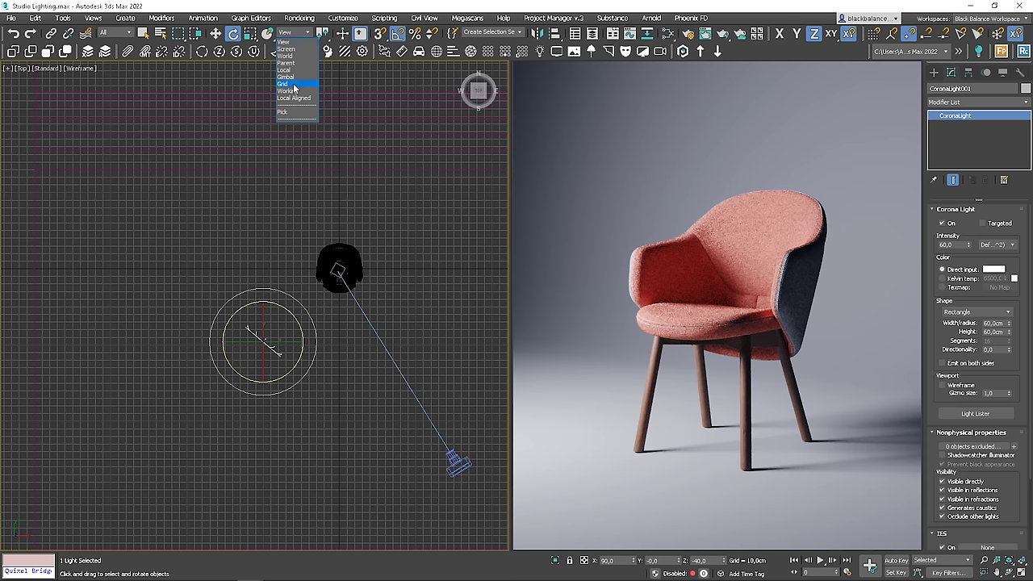
click(294, 72)
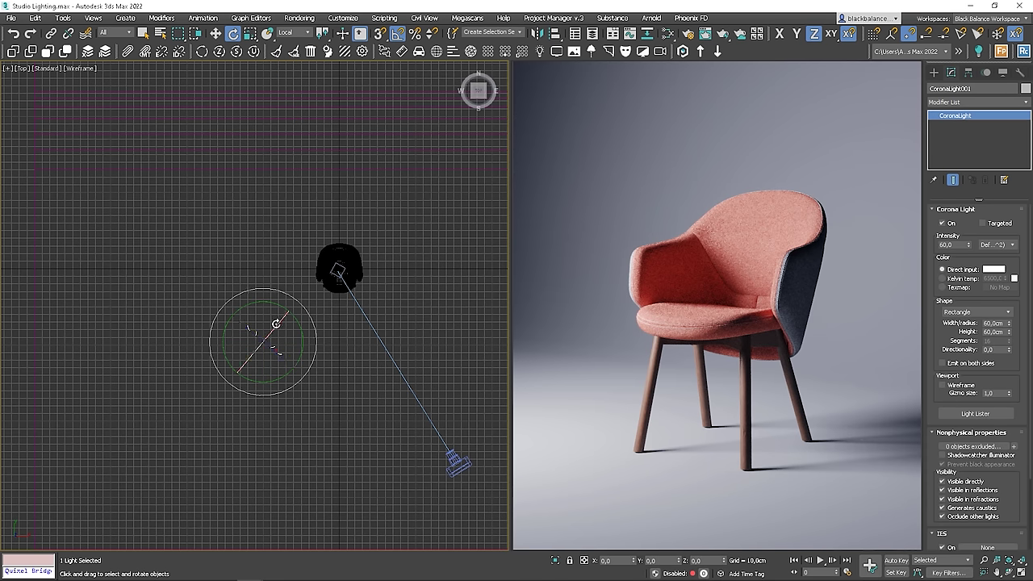
drag(276, 326, 279, 320)
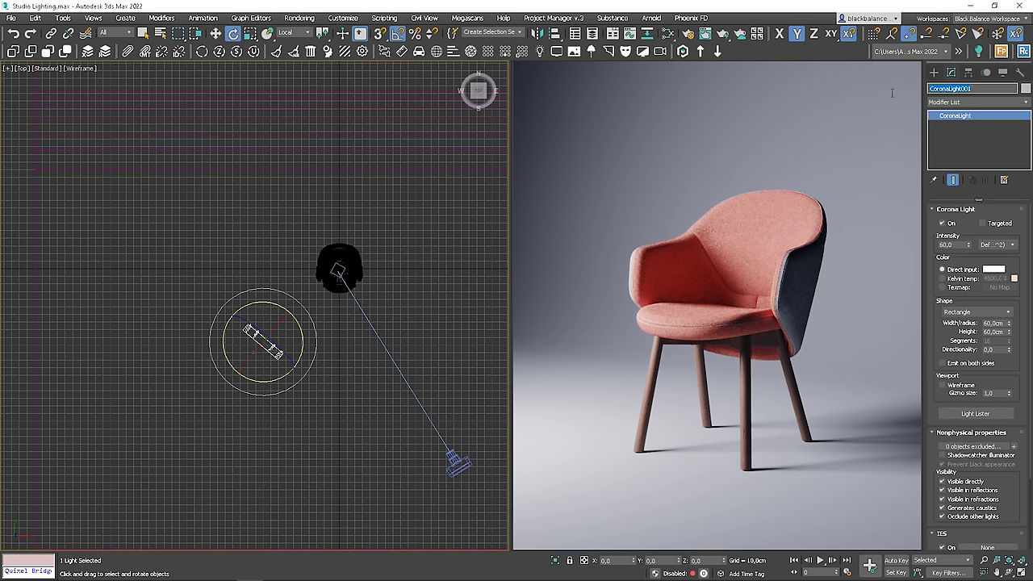
- Name the light 'Key Light' and set a CoronaPhysicalMtl scene material override in Render Setup
text(Key Li)
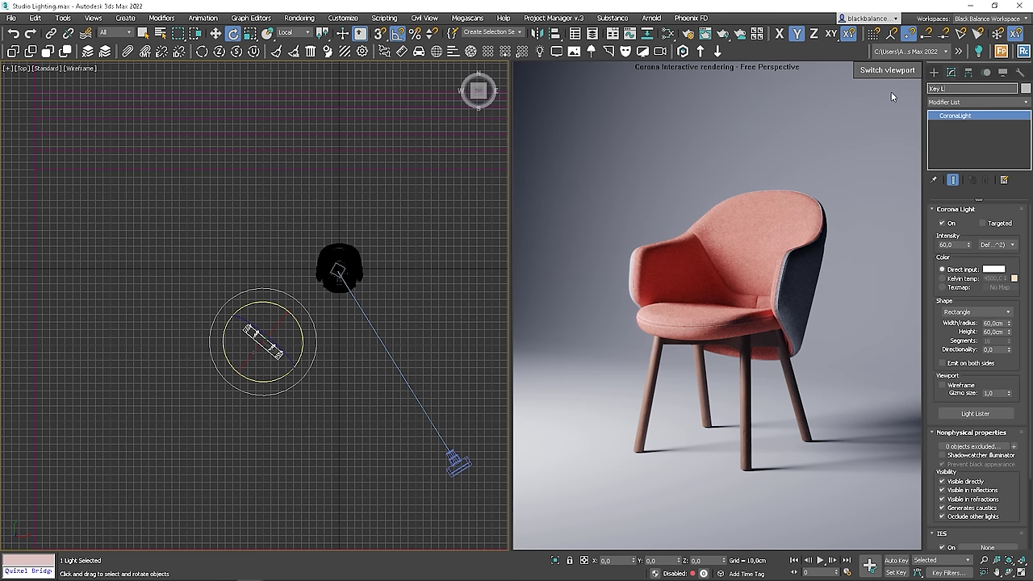
text(ght)
click(689, 35)
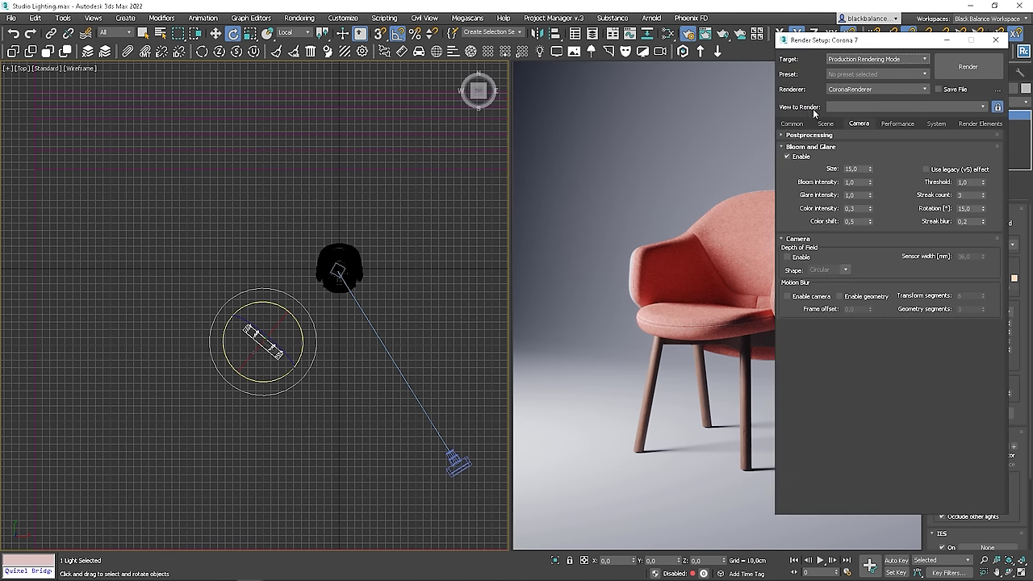
click(825, 124)
click(787, 249)
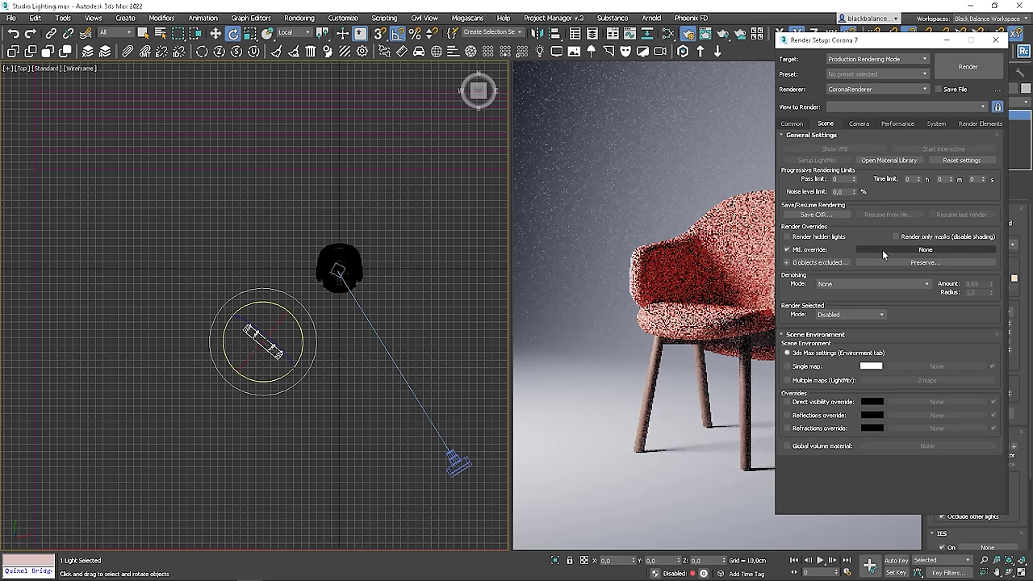
click(906, 249)
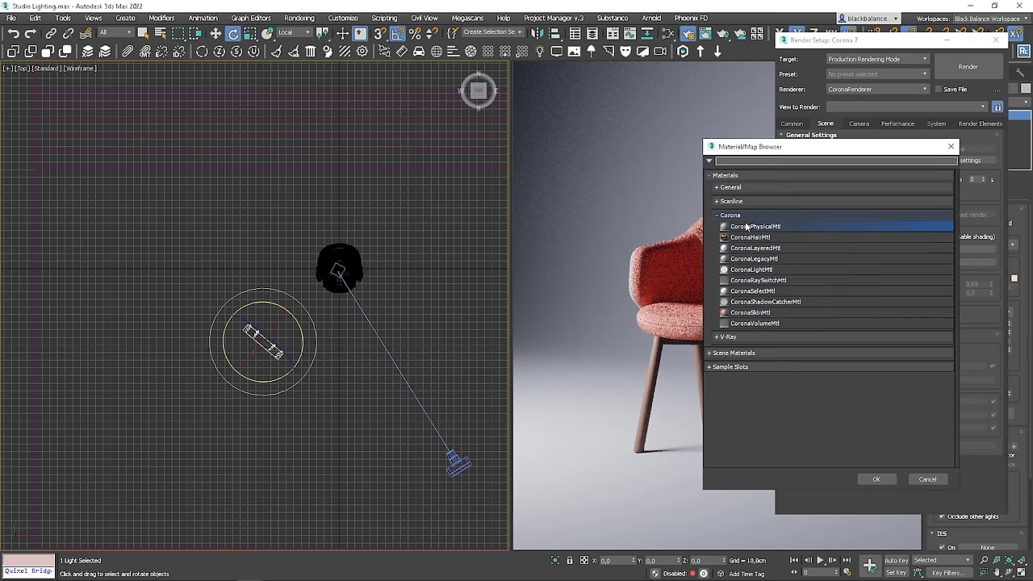
key(Escape)
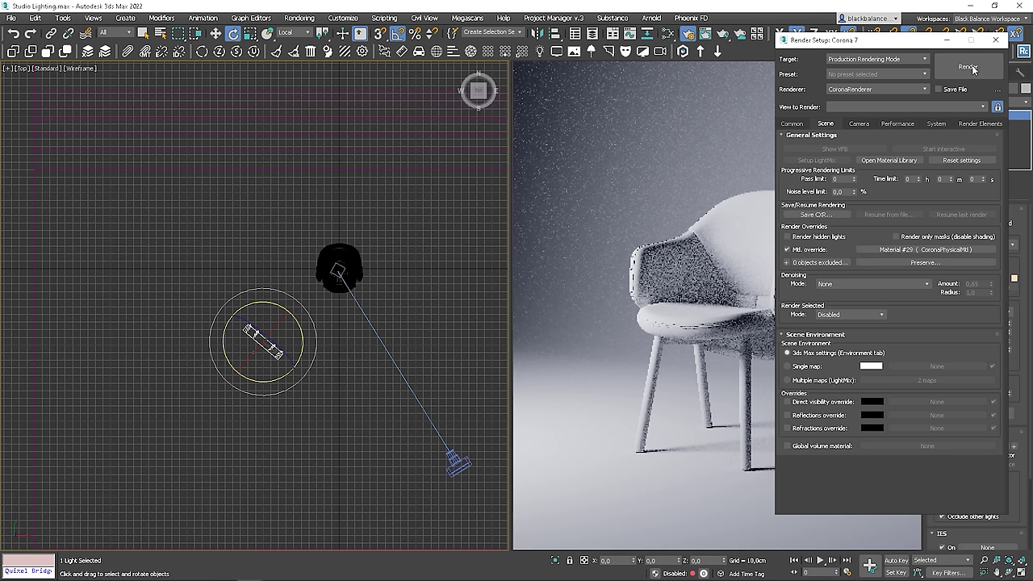
click(995, 44)
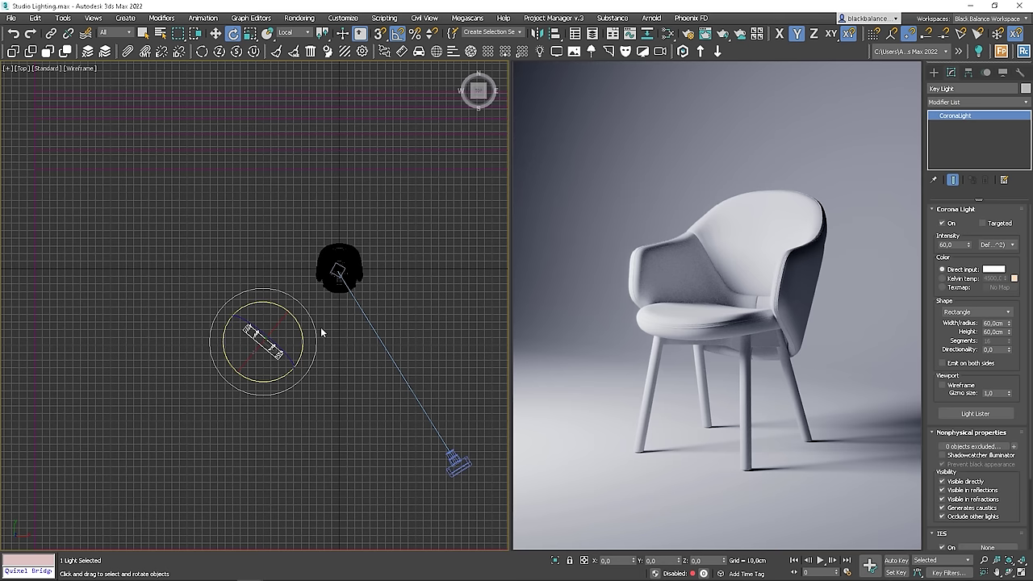
- Shift-copy the key light to the right and name the copy 'Fill Light'
middle_drag(304, 339, 255, 335)
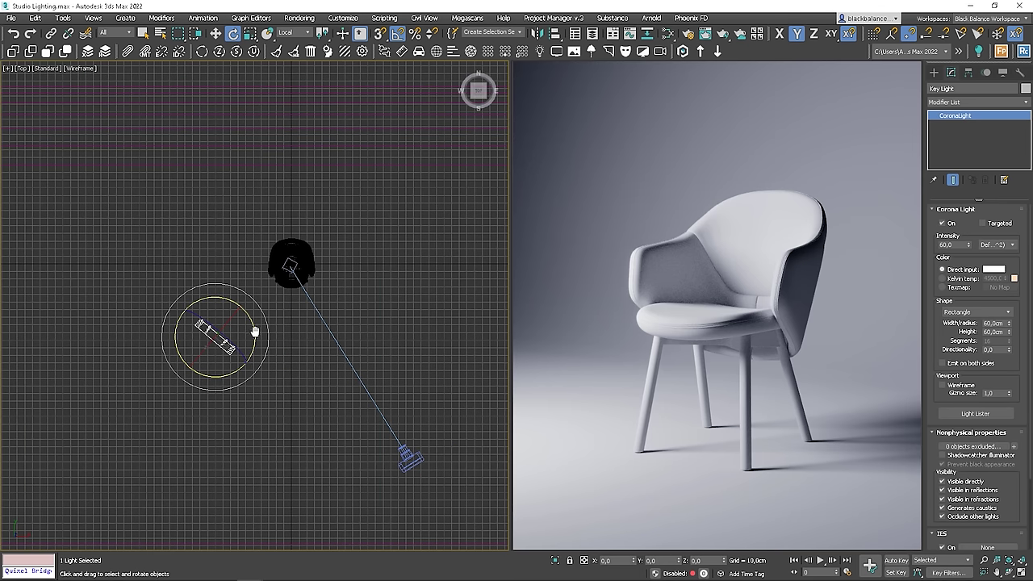
key(w)
shift+drag(237, 329, 397, 338)
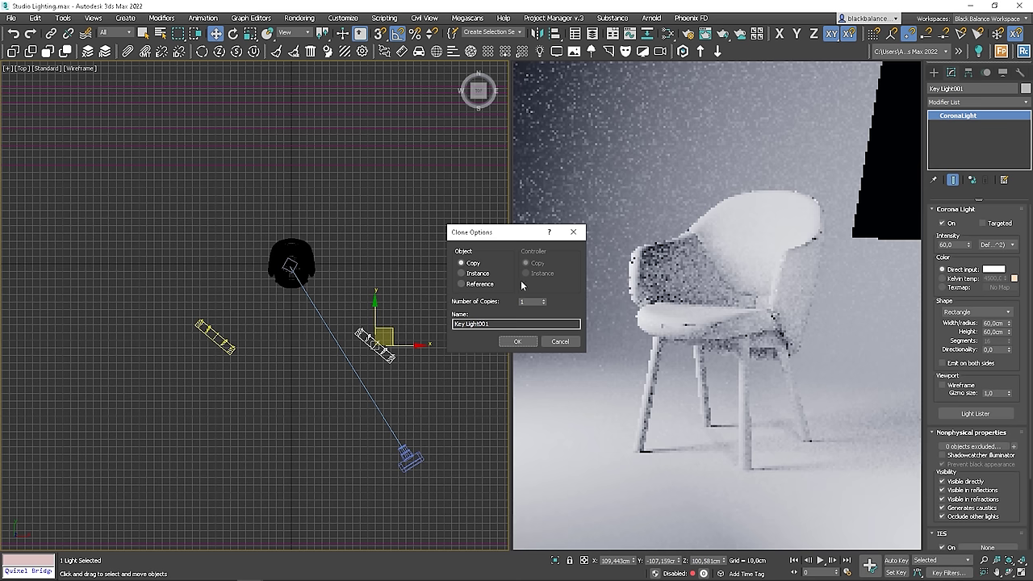
text(Fill)
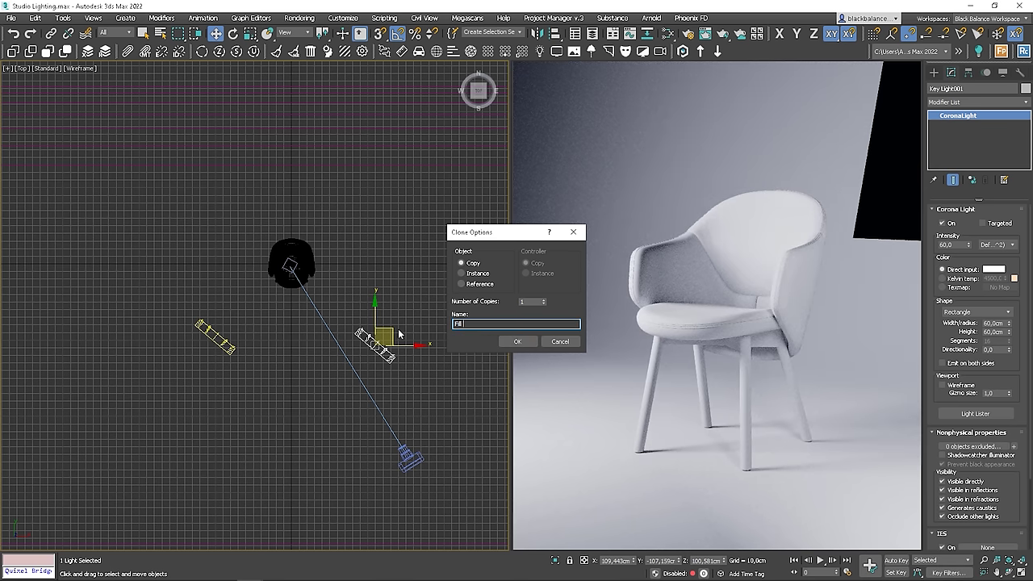
key(Return)
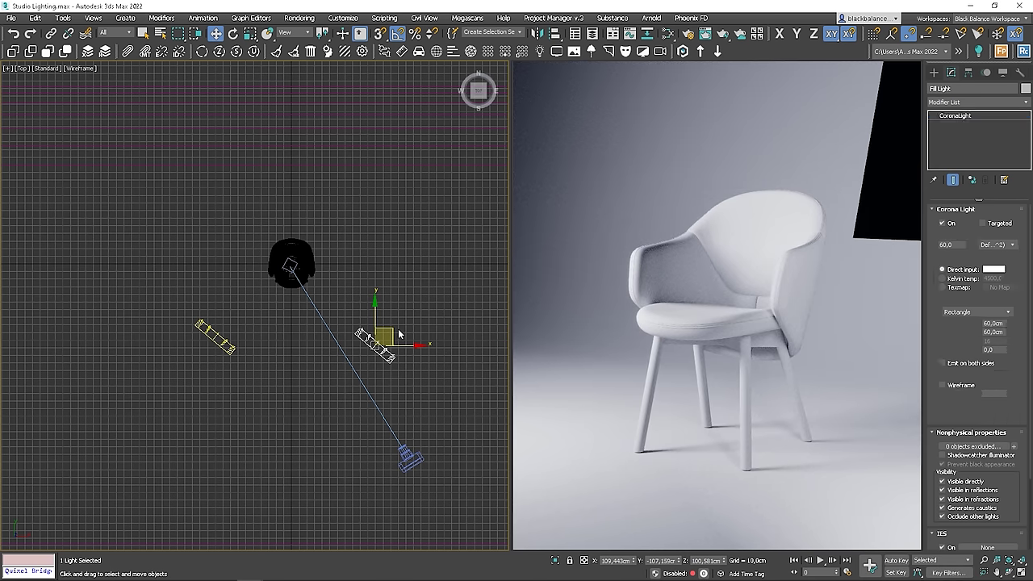
- Rotate the Fill Light 85° about Z using View coordinates
key(e)
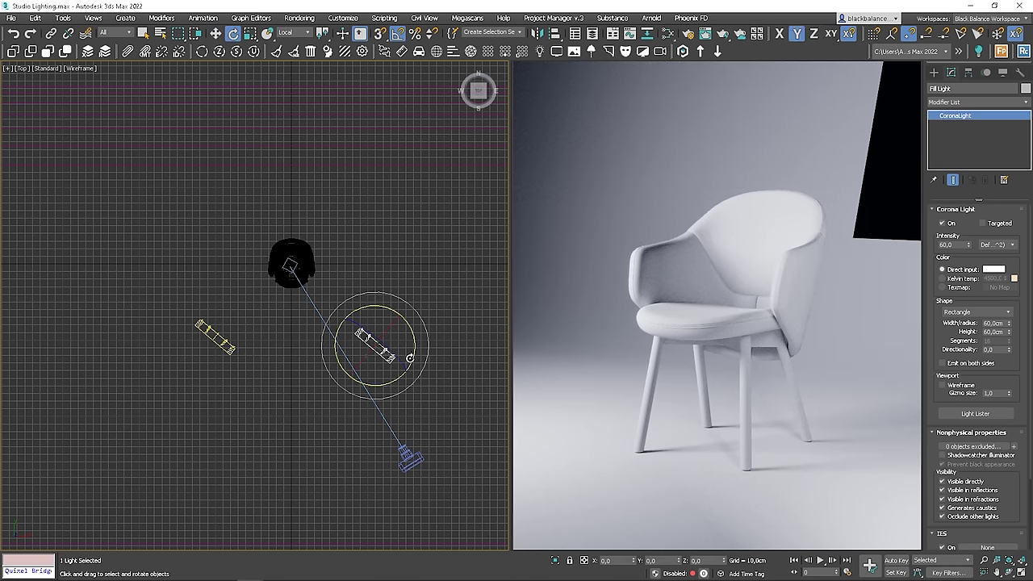
drag(410, 369, 424, 354)
key(ctrl+z)
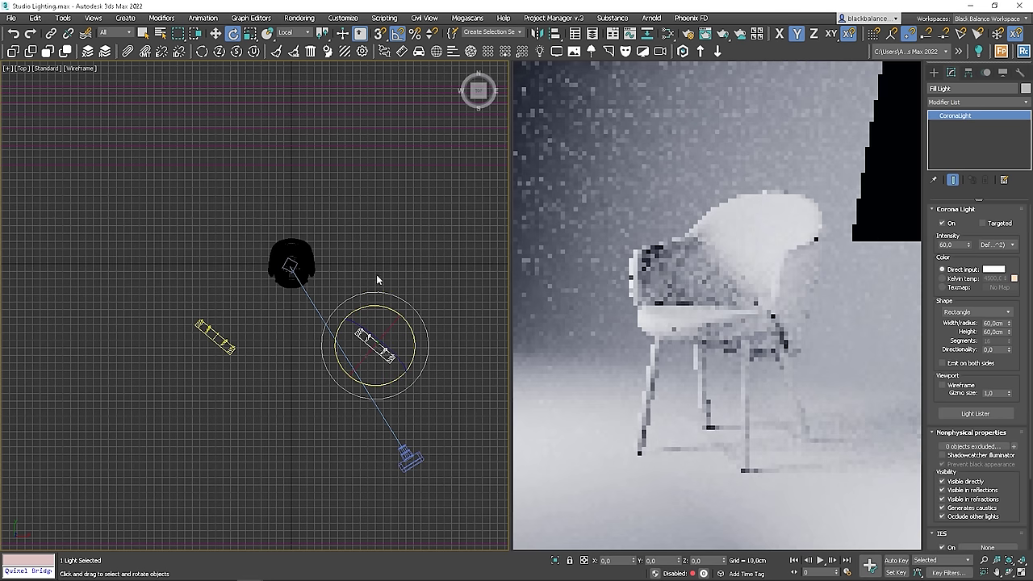
click(294, 32)
click(299, 41)
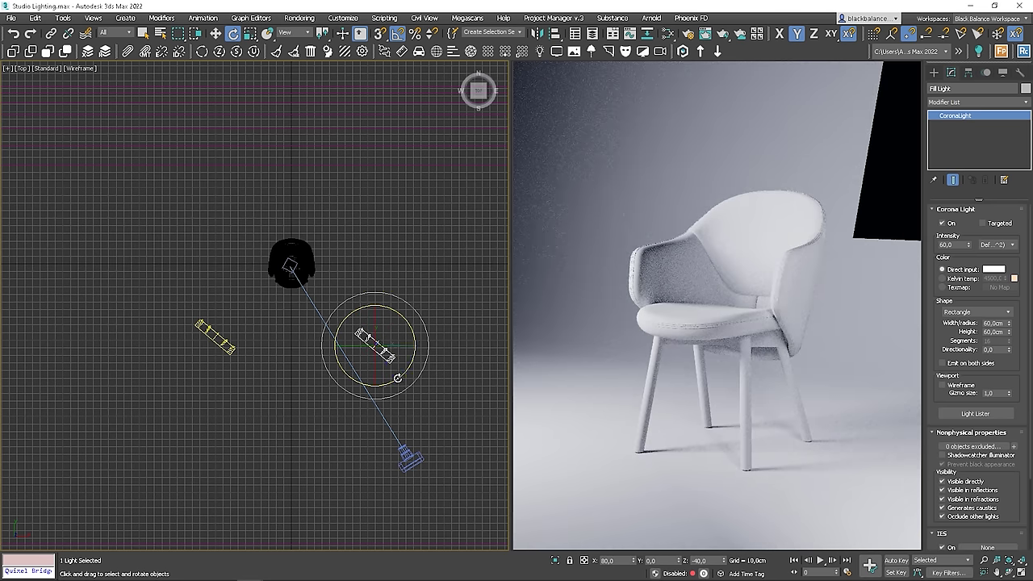
drag(394, 373, 425, 336)
- Switch the Key Light off and move the Fill Light right and slightly down
click(215, 337)
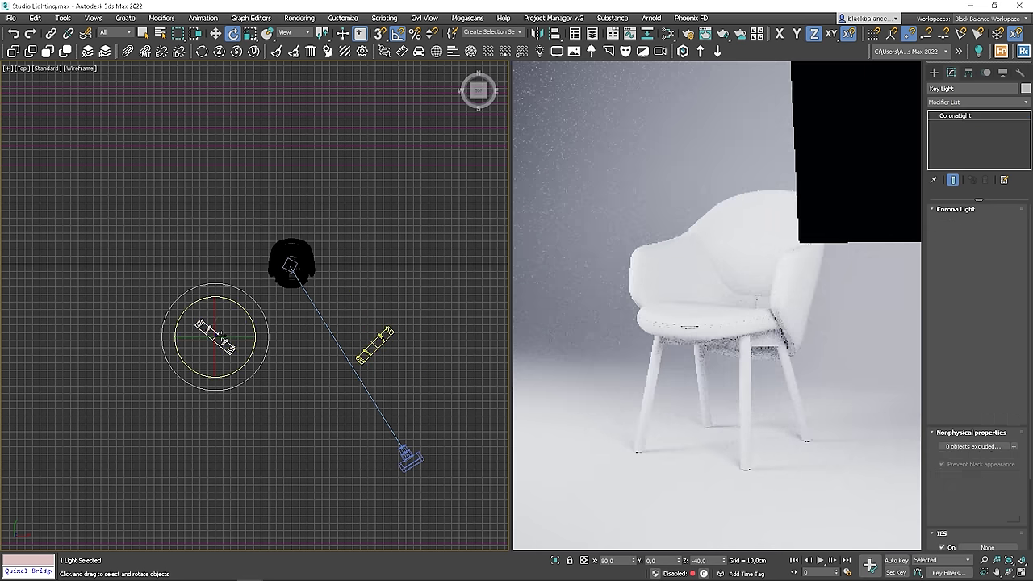
click(944, 224)
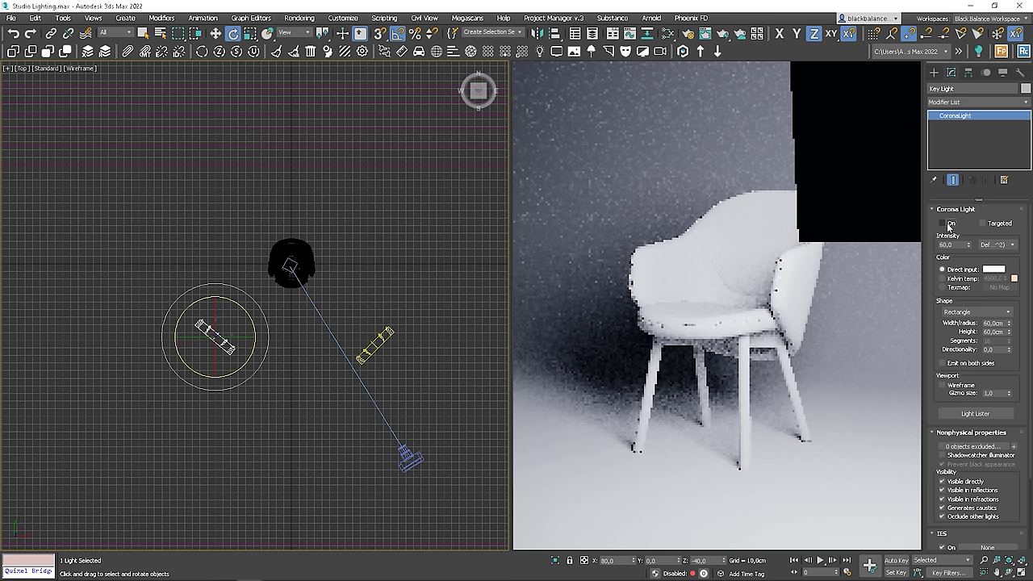
click(377, 341)
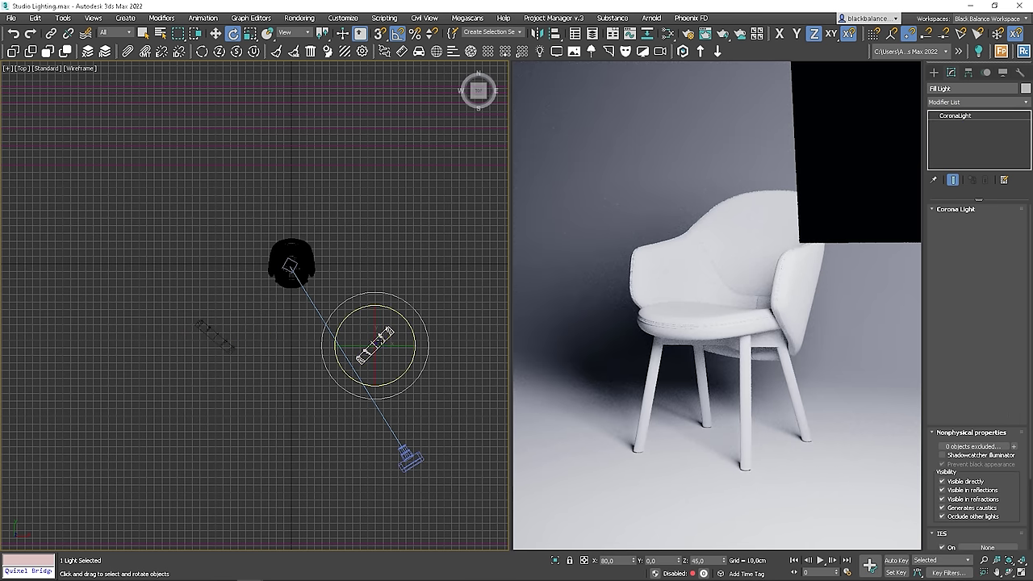
key(w)
drag(391, 332, 448, 348)
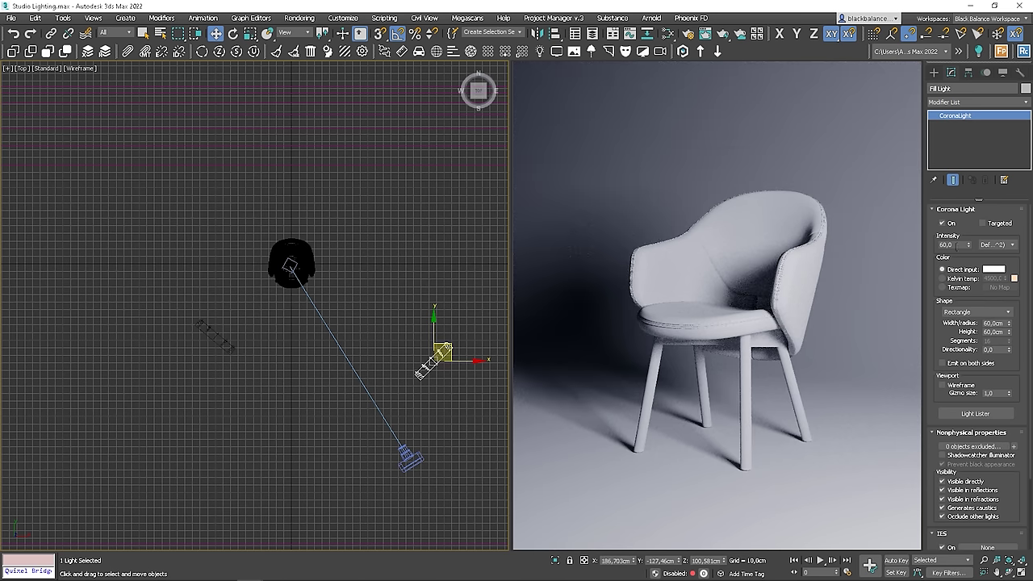
double_click(955, 245)
key(Return)
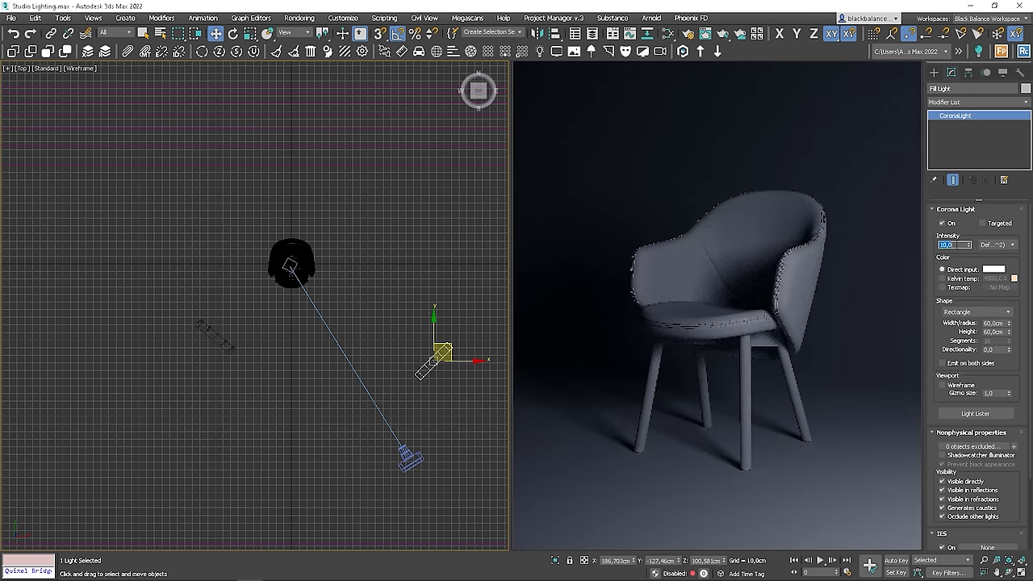
double_click(992, 323)
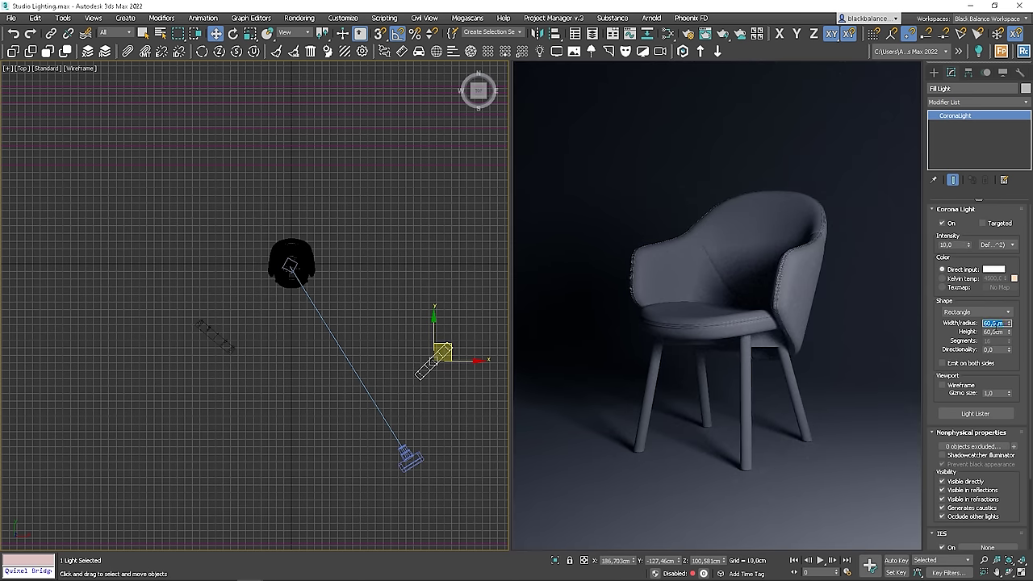
text(100)
key(Tab)
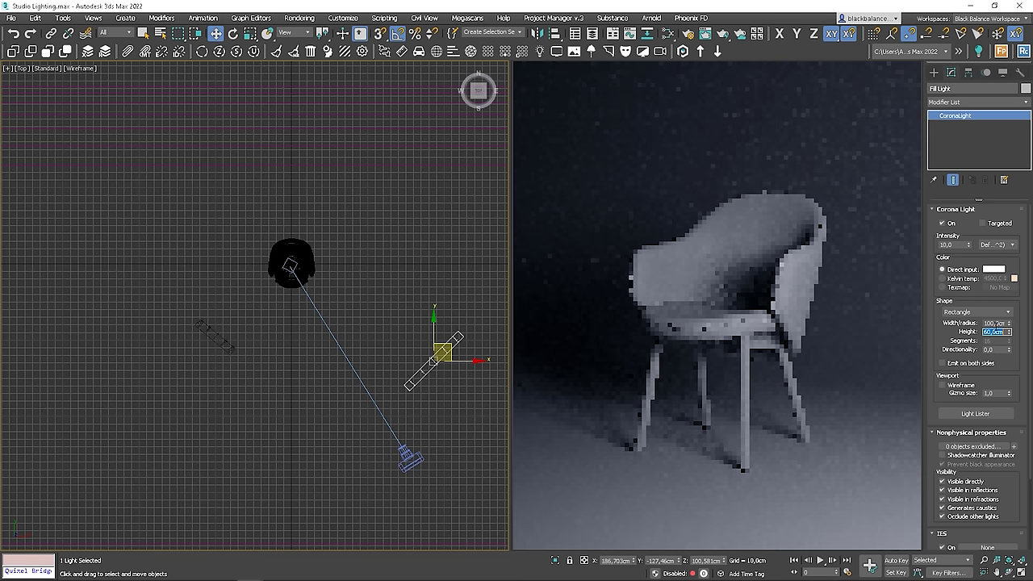
text(100)
key(Return)
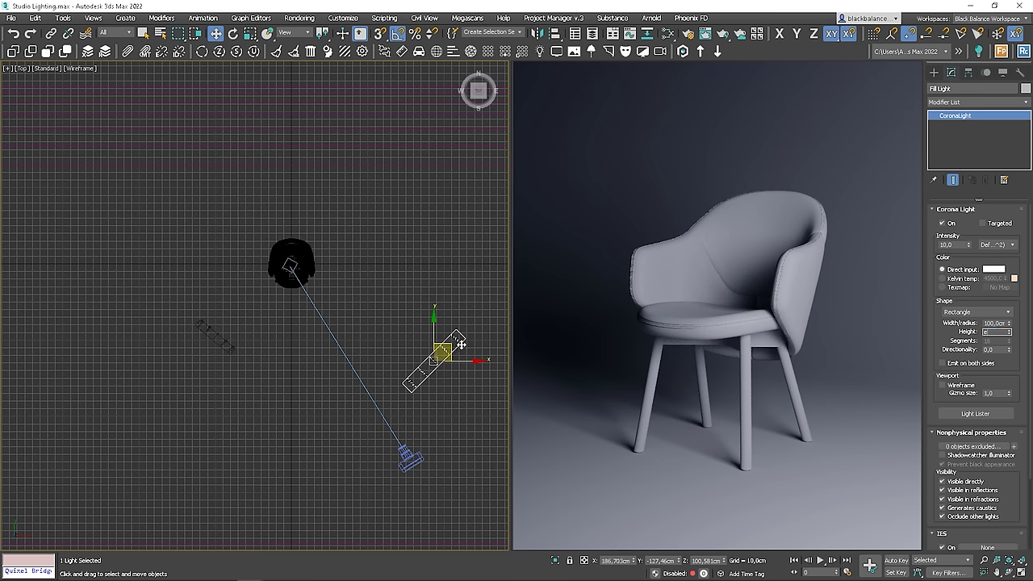
key(e)
drag(466, 346, 464, 354)
key(w)
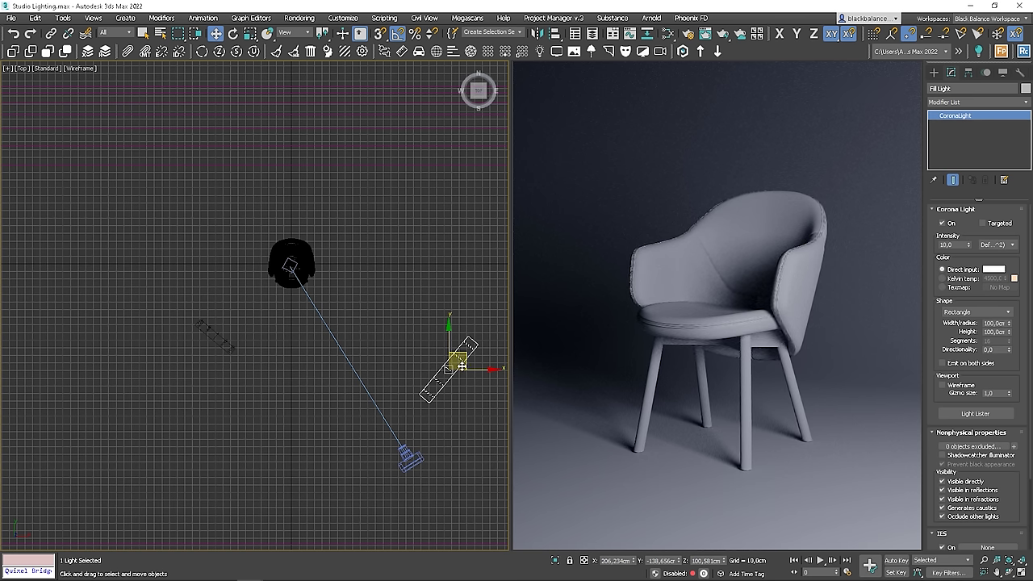
click(959, 245)
text(5)
key(Return)
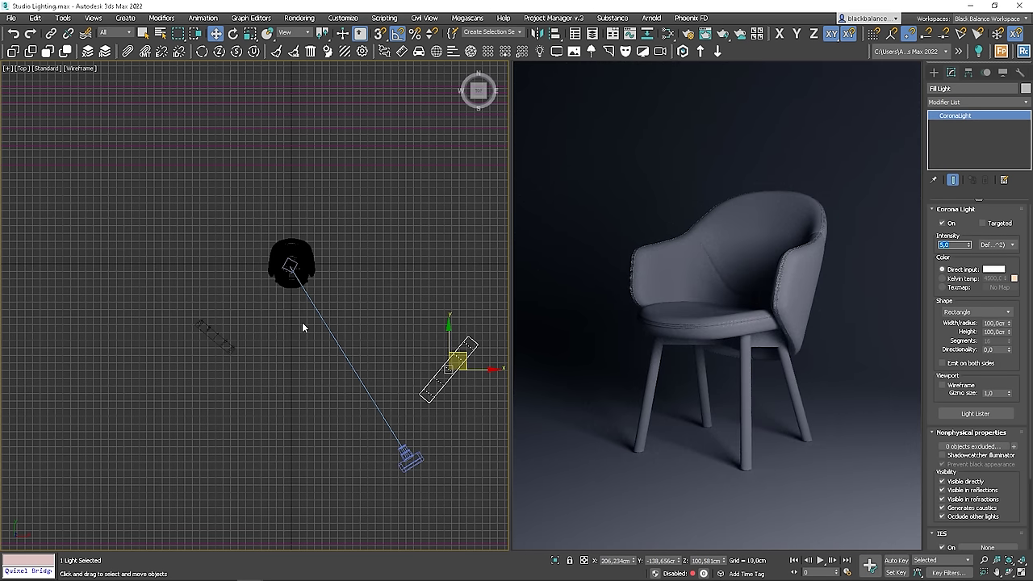
click(225, 338)
click(942, 224)
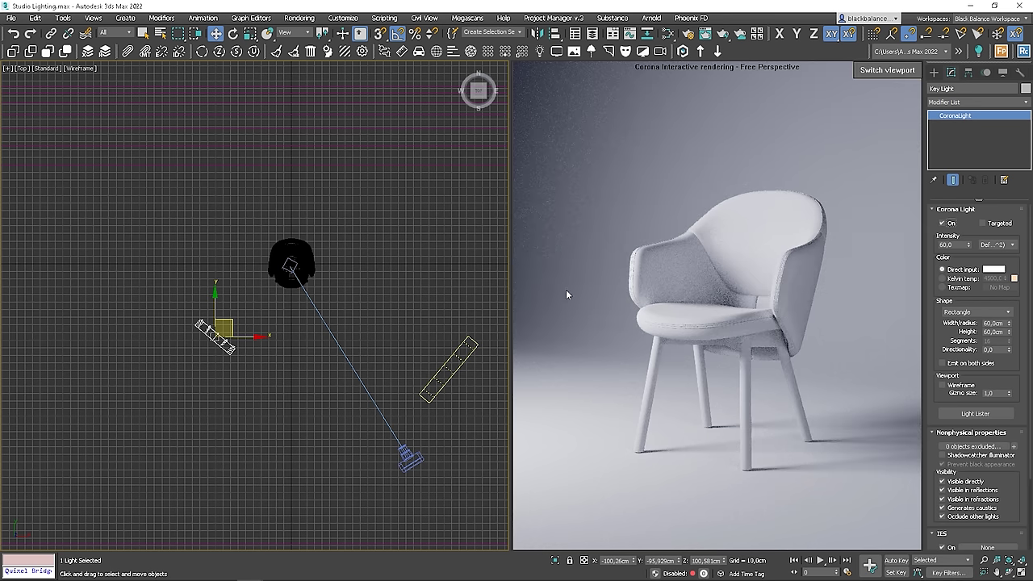
click(412, 275)
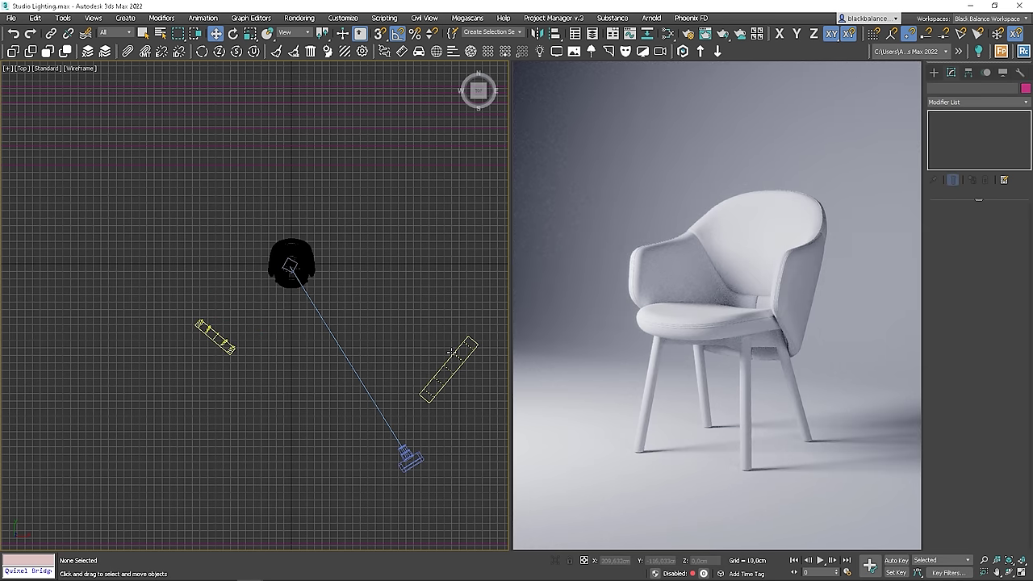
click(452, 355)
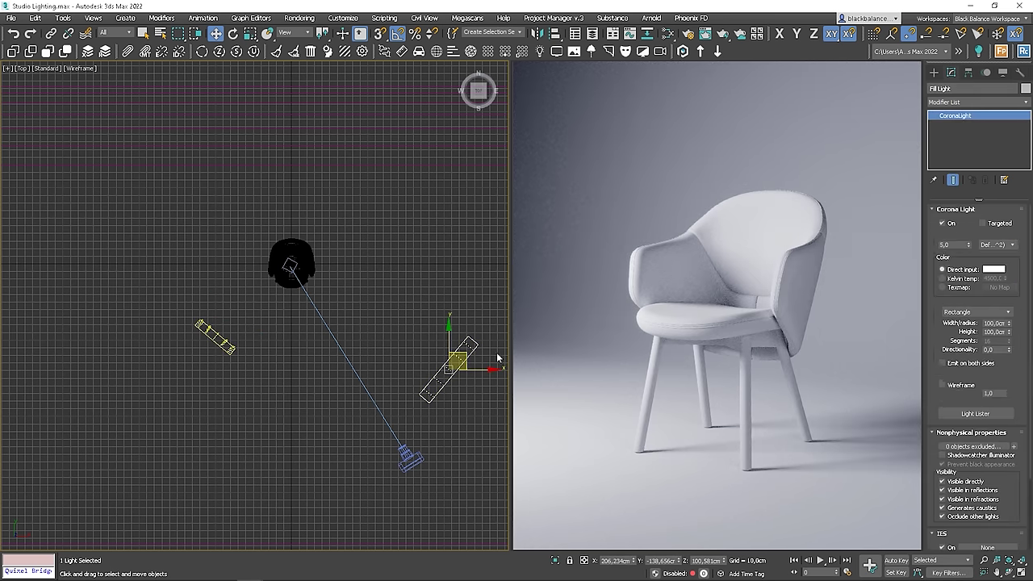
click(946, 225)
click(946, 224)
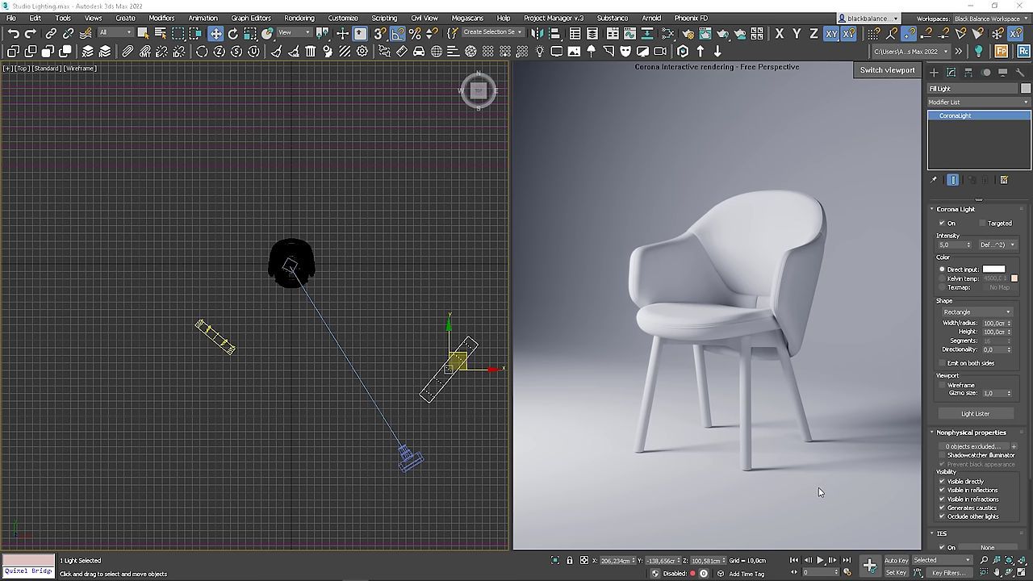
- Give the Key Light a warm 4500 K Kelvin colour temperature
click(228, 339)
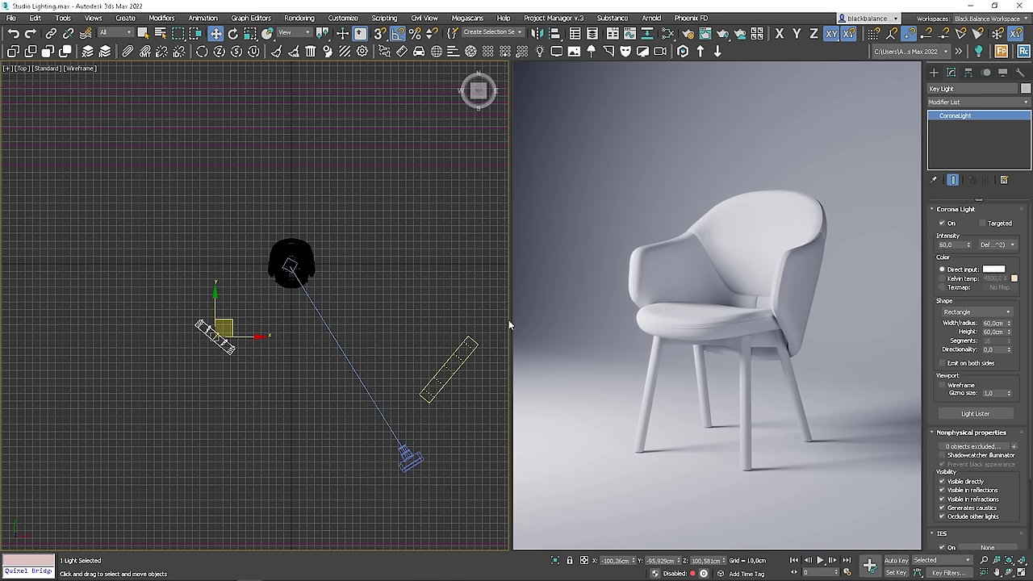
click(950, 280)
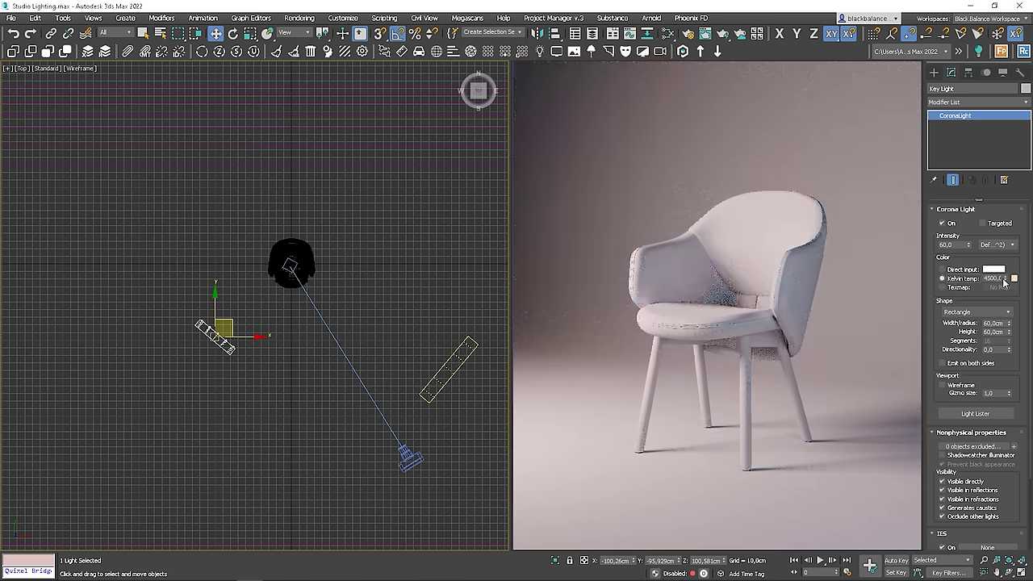
double_click(993, 279)
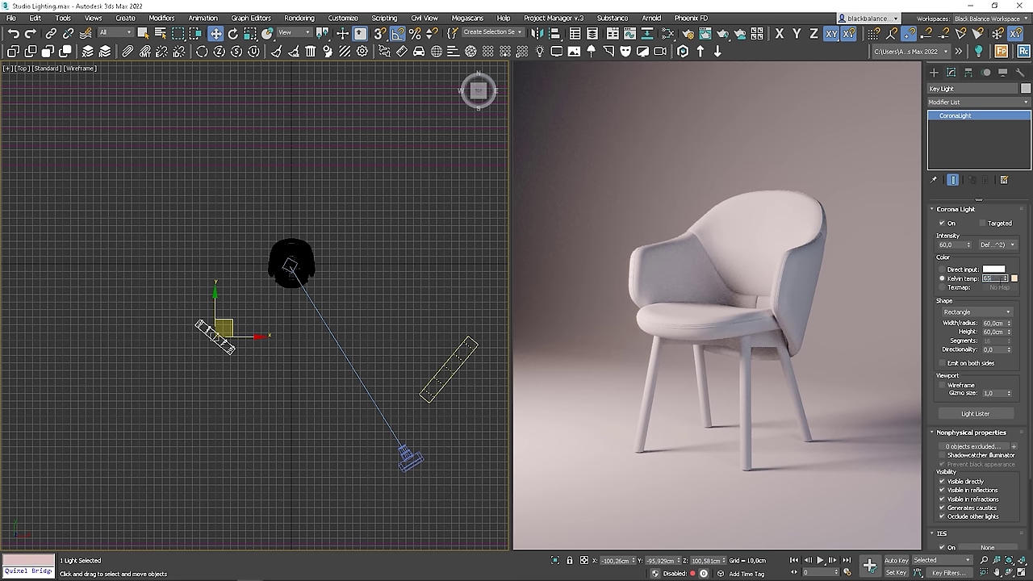
key(Return)
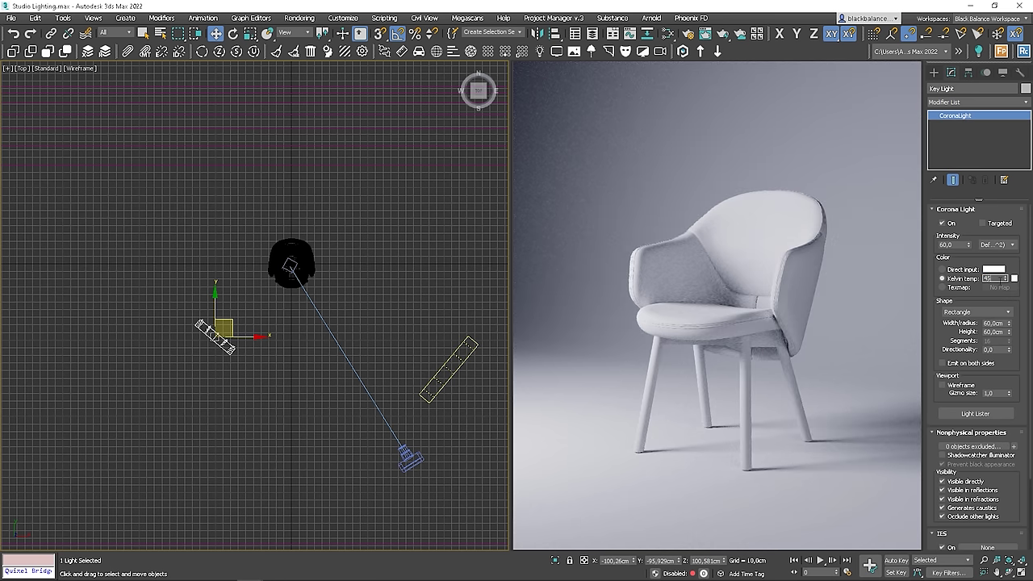
key(Return)
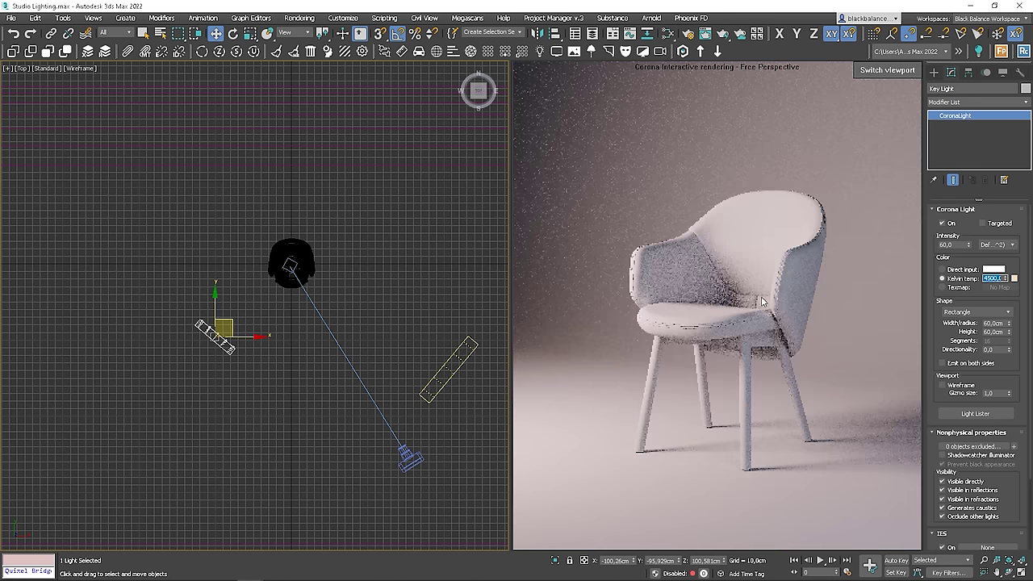
- Give the Fill Light a cooler Kelvin colour temperature of 6500 K
click(448, 361)
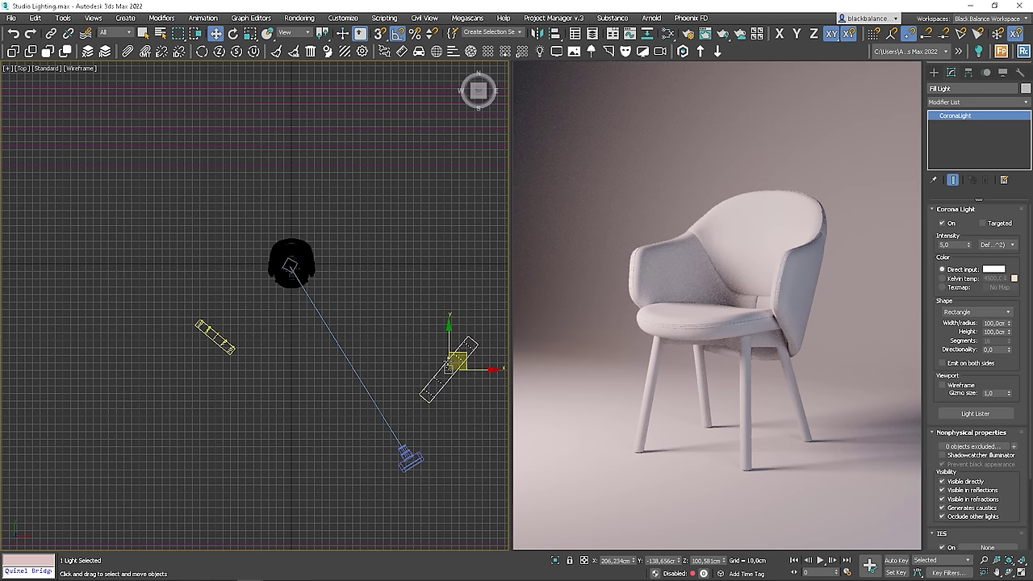
double_click(993, 279)
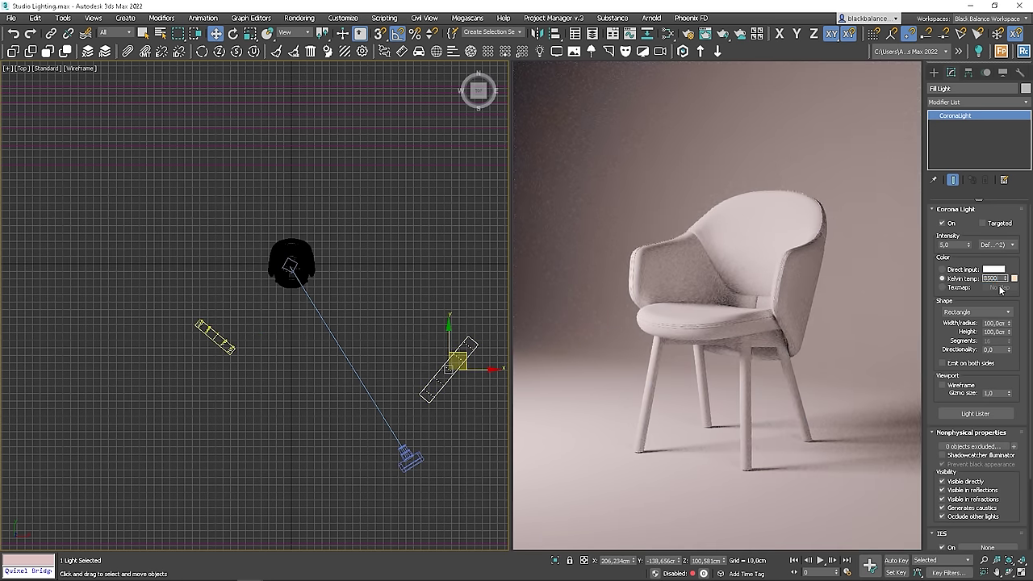
text(6500)
key(Return)
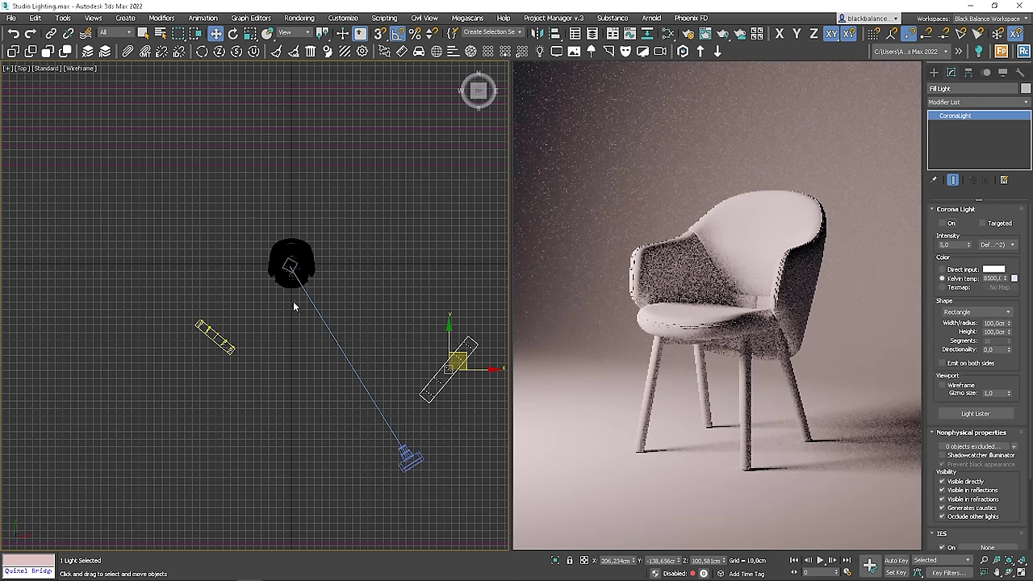
- Turn the Key Light off and clone the Fill Light up-left as 'Background Fill Light'
click(215, 336)
click(943, 223)
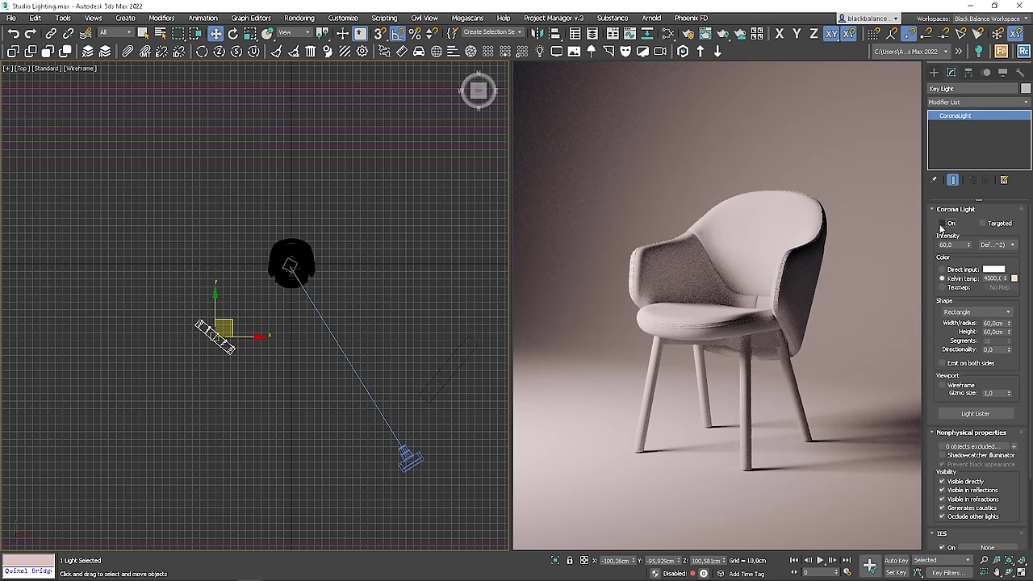
click(448, 368)
shift+drag(449, 368, 172, 252)
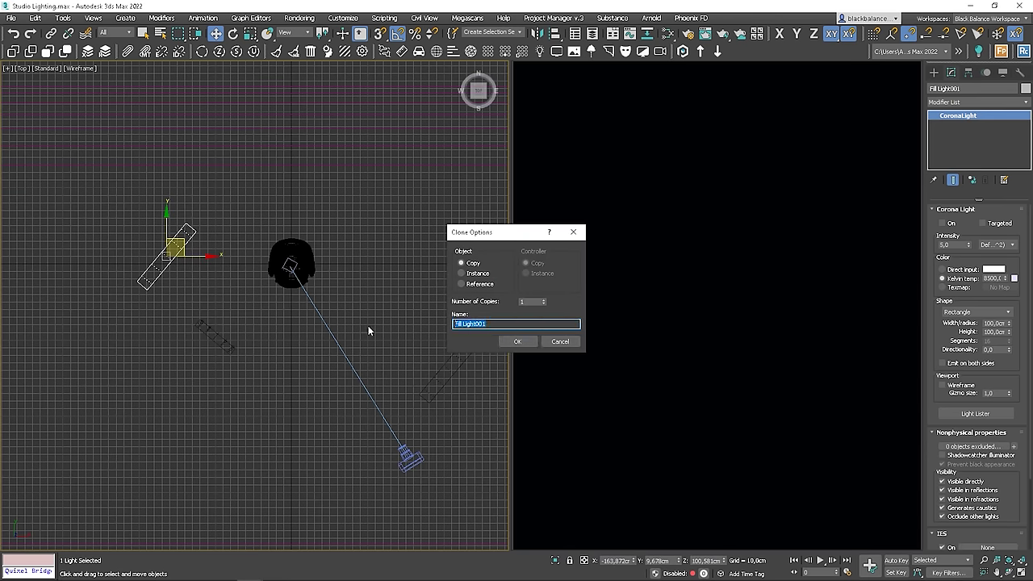
key(End)
key(BackSpace)
key(BackSpace)
key(BackSpace)
key(BackSpace)
key(Home)
text(Background)
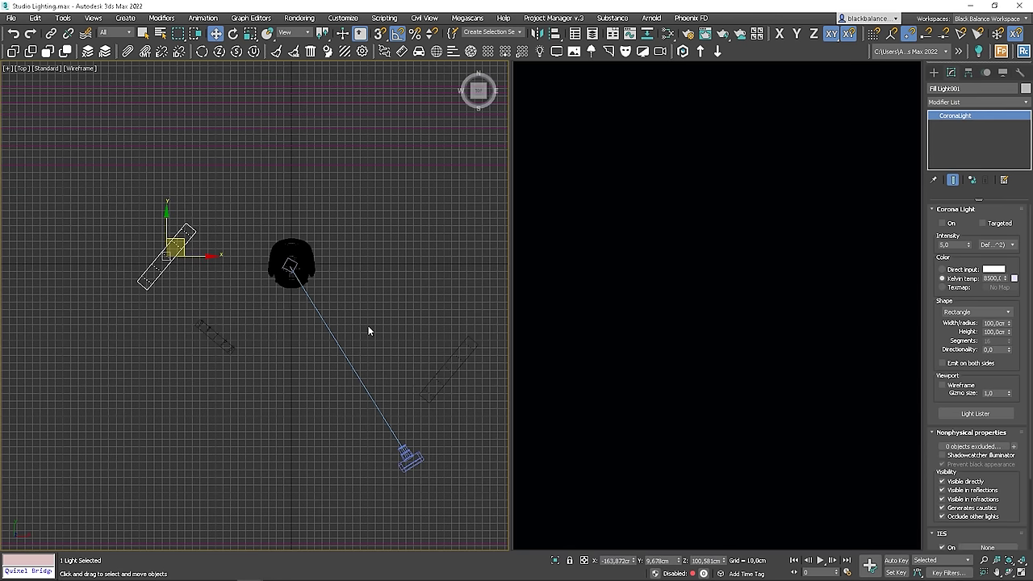
key(Return)
- Set the Background Fill Light to direct input, turn it on, angle it horizontally left, and set intensity 15
click(942, 270)
click(951, 225)
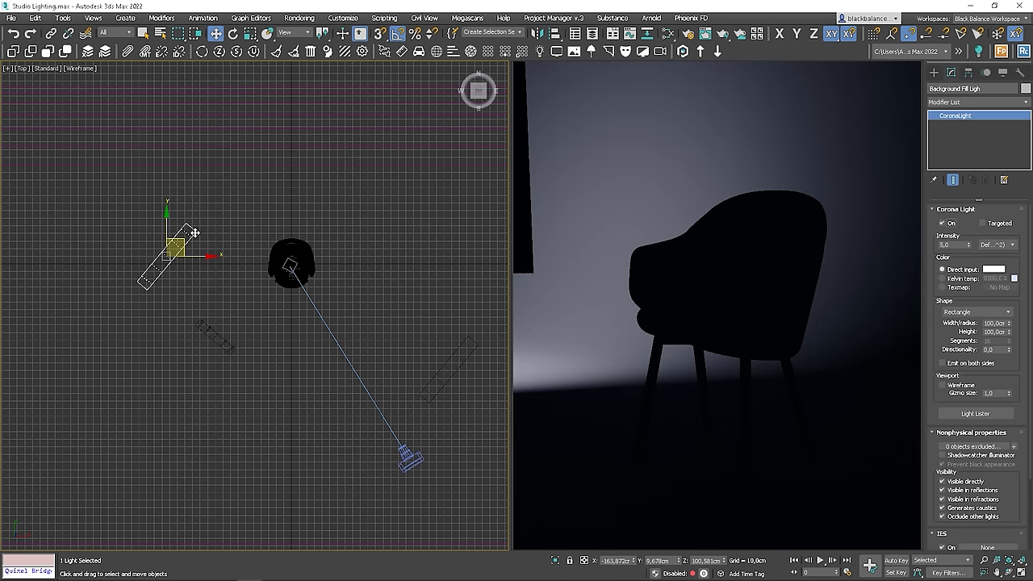
key(e)
drag(206, 242, 130, 253)
key(w)
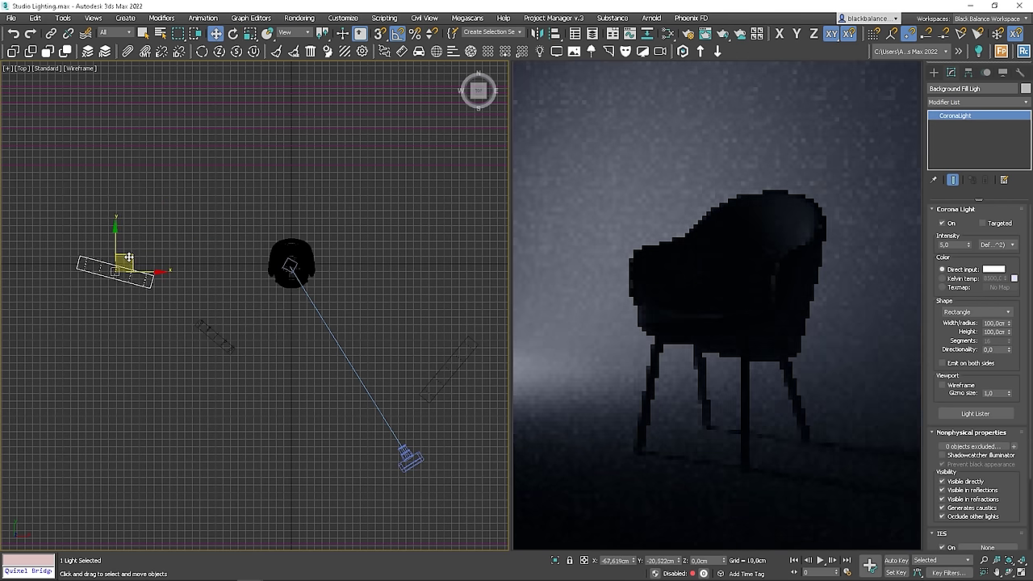
drag(130, 257, 126, 259)
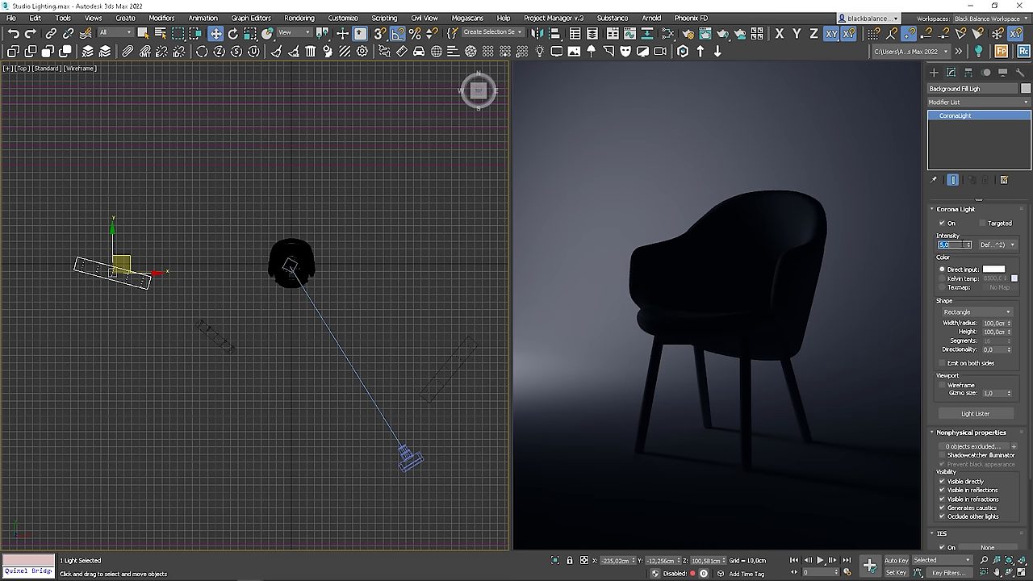
text(15)
key(Return)
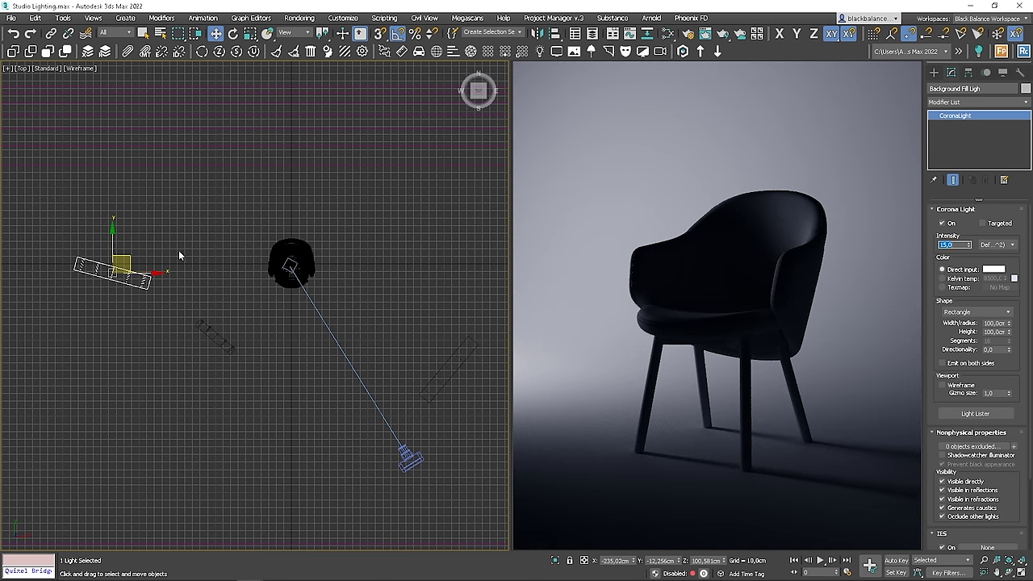
drag(130, 256, 112, 255)
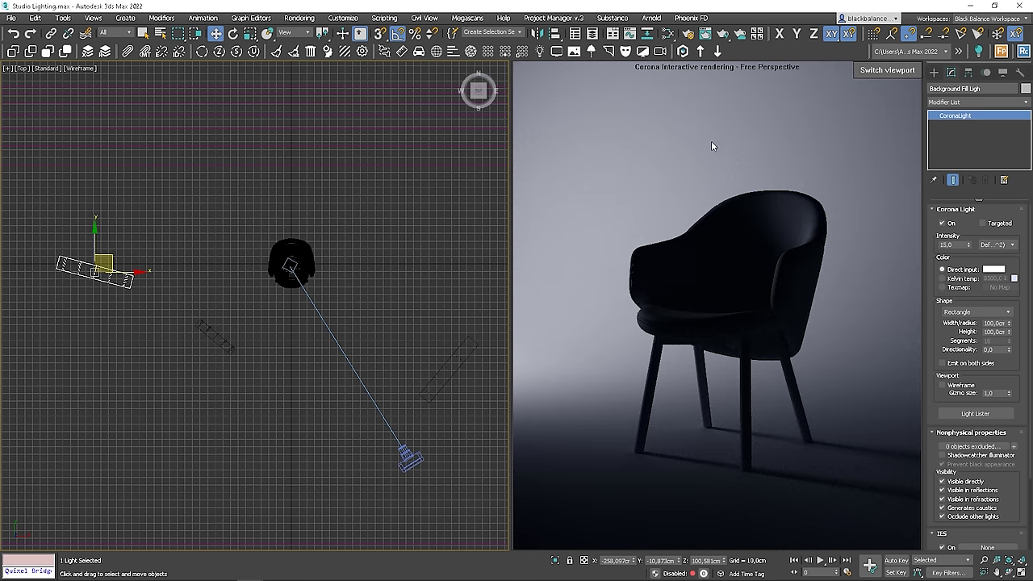
- Toggle the Key Light off and back on, then select the Fill Light
click(227, 344)
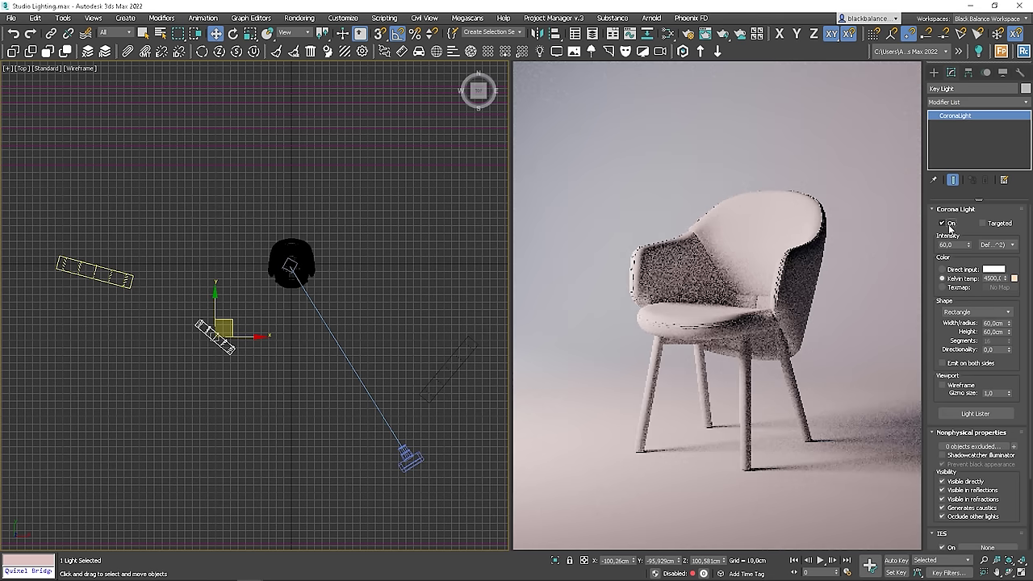
click(949, 225)
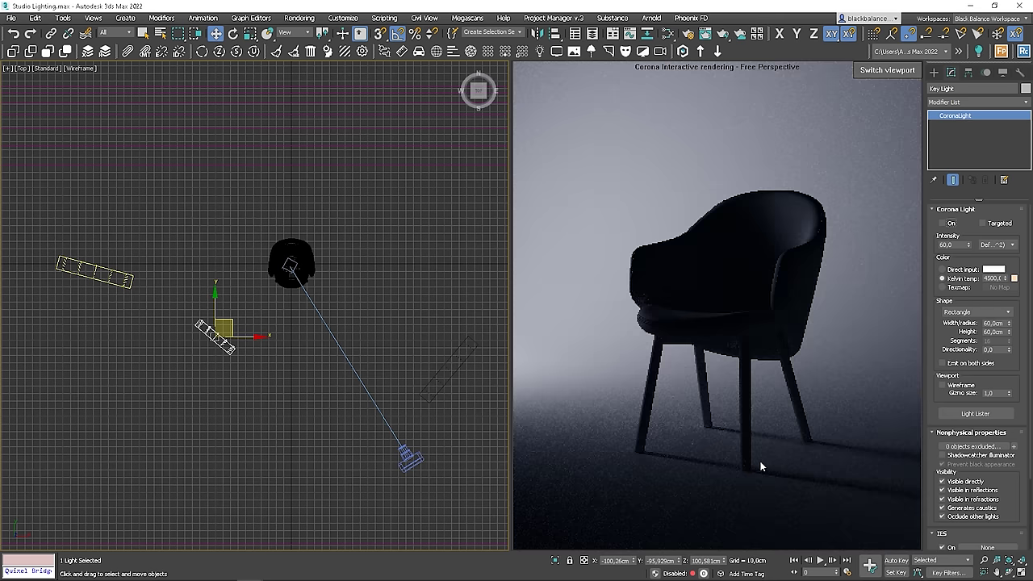
click(948, 225)
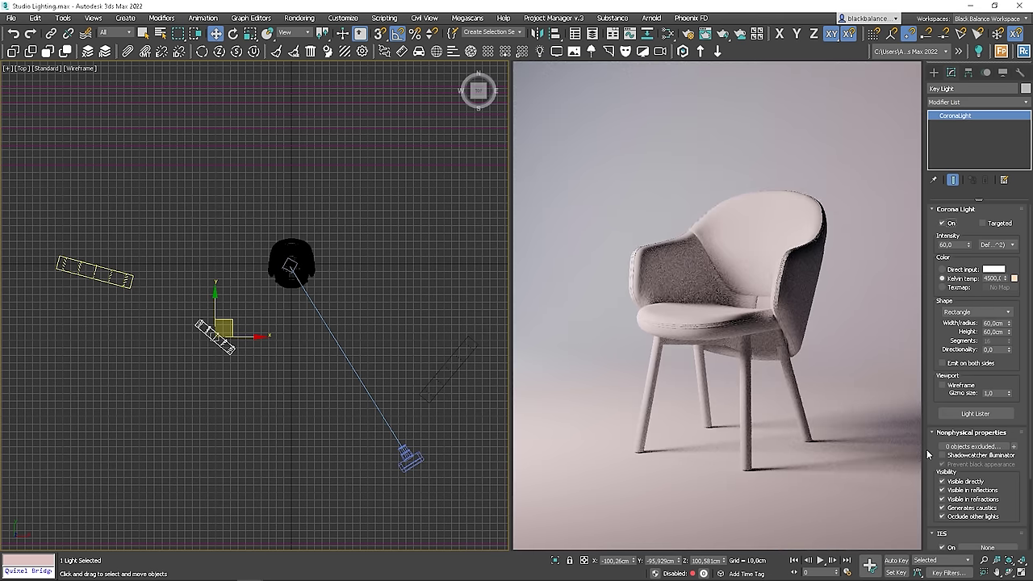
click(441, 363)
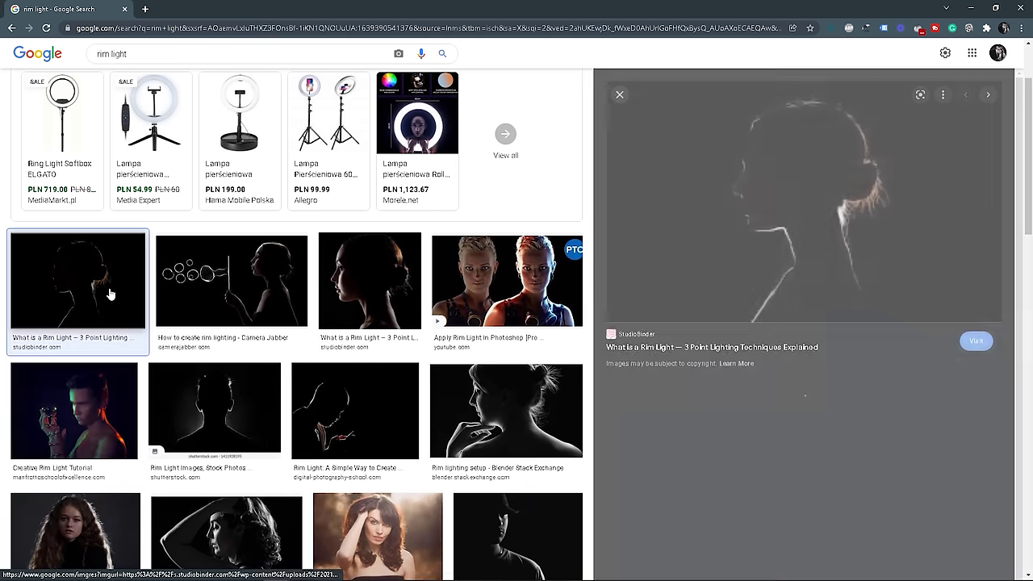
- Preview the bubble-blowing rim light photo, then a related rim-lit portrait
click(282, 292)
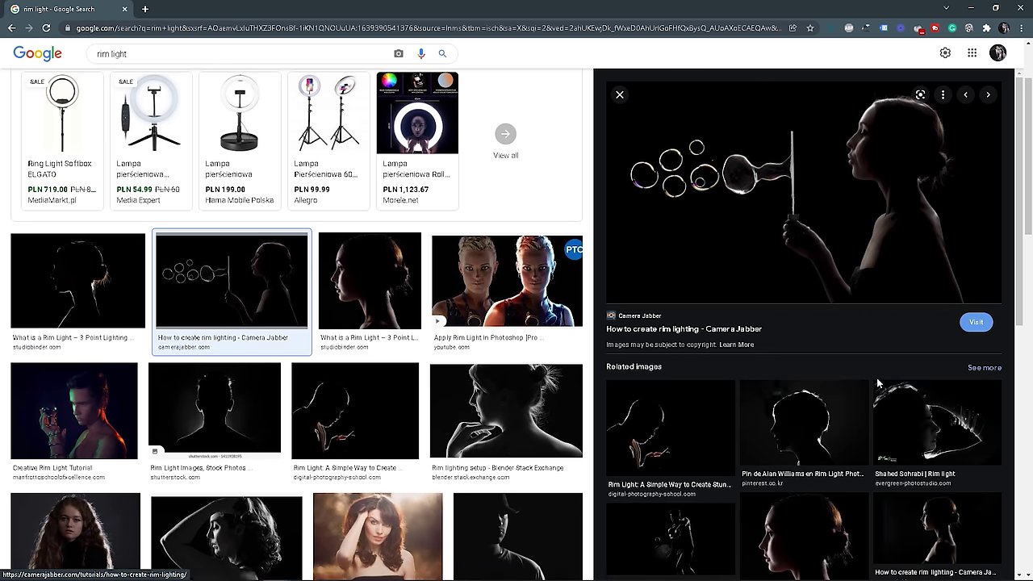
click(842, 411)
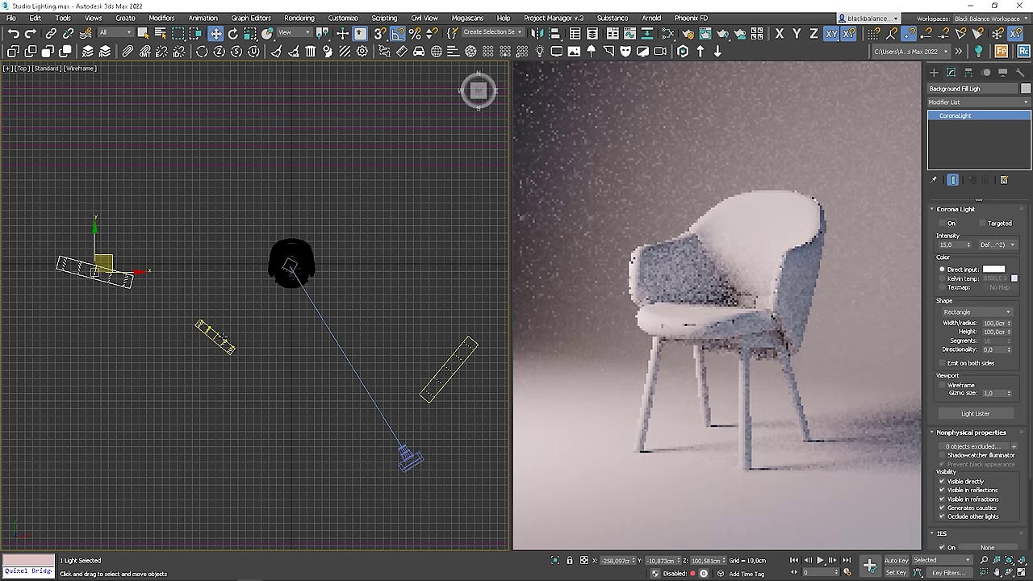
- Switch off both the Key Light and the Fill Light
click(214, 337)
click(943, 223)
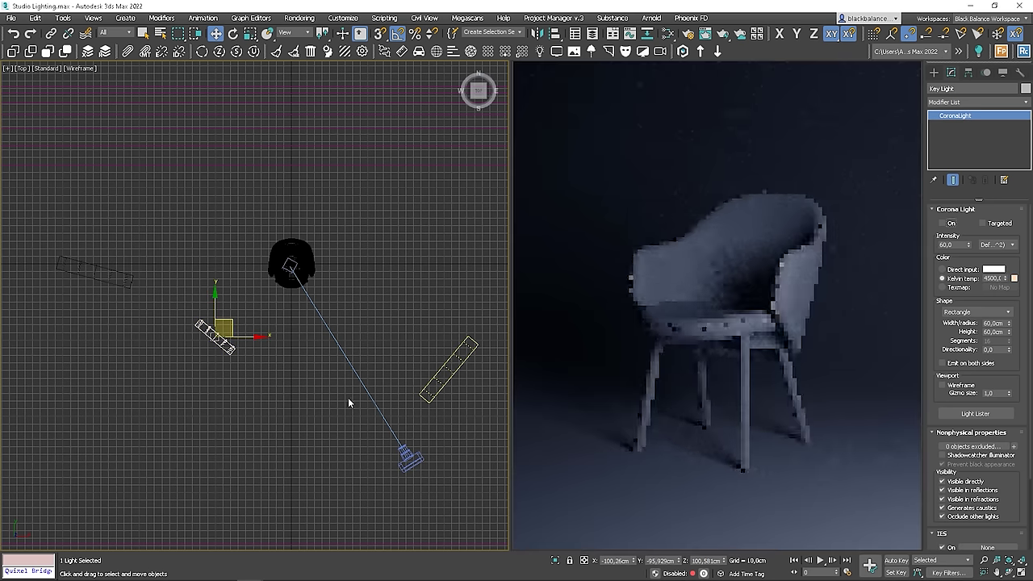
click(447, 369)
click(446, 369)
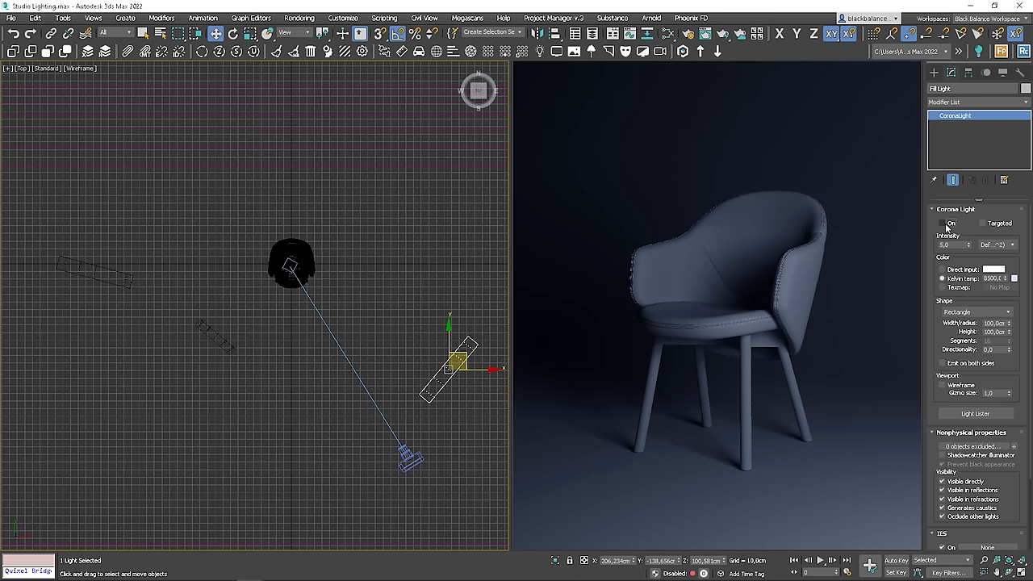
click(944, 224)
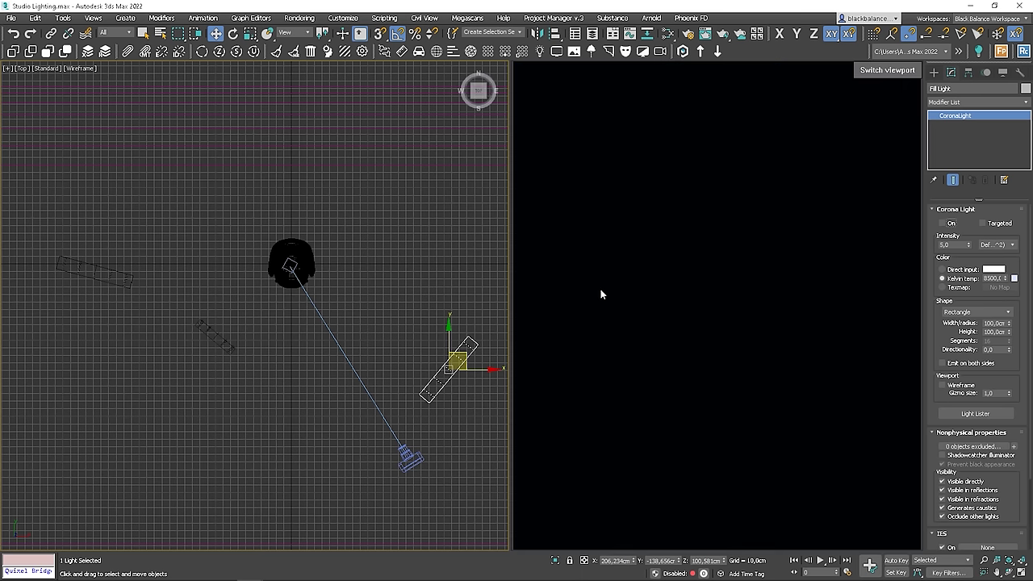
- Clone the Key Light behind the chair as 'Rim Light' and set its temperature to 8000 K
click(222, 333)
shift+drag(230, 319, 259, 190)
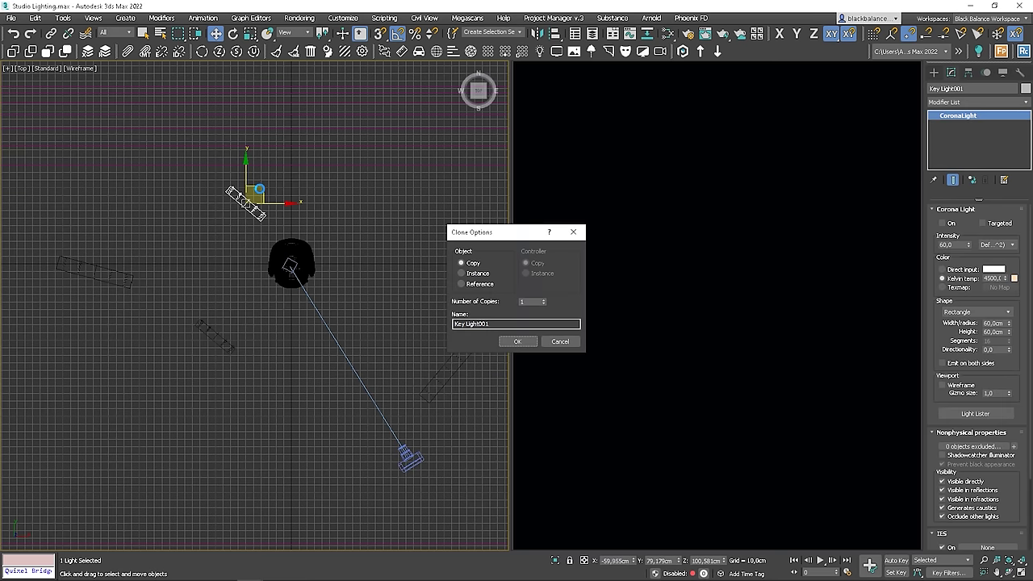
key(End)
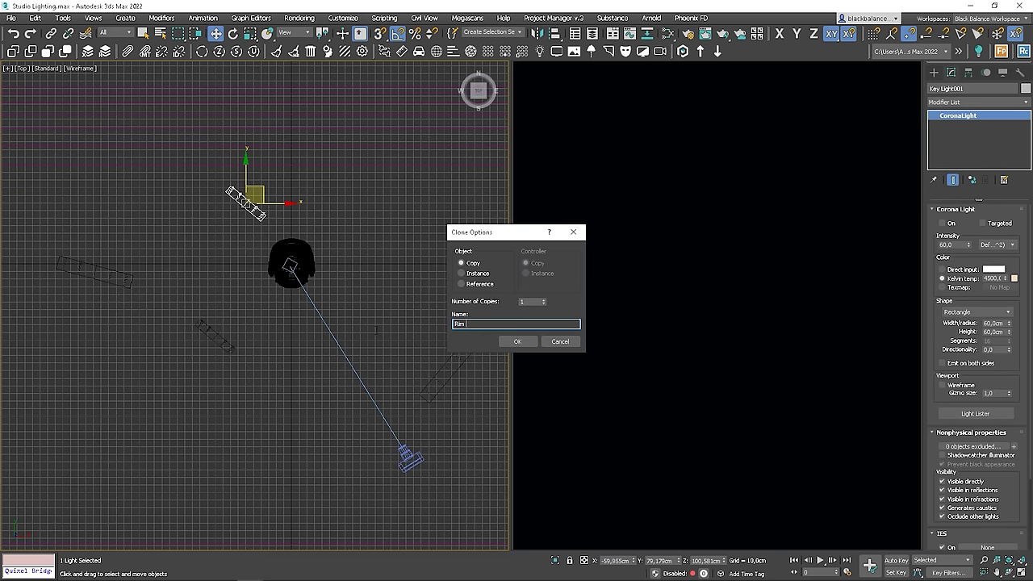
key(Return)
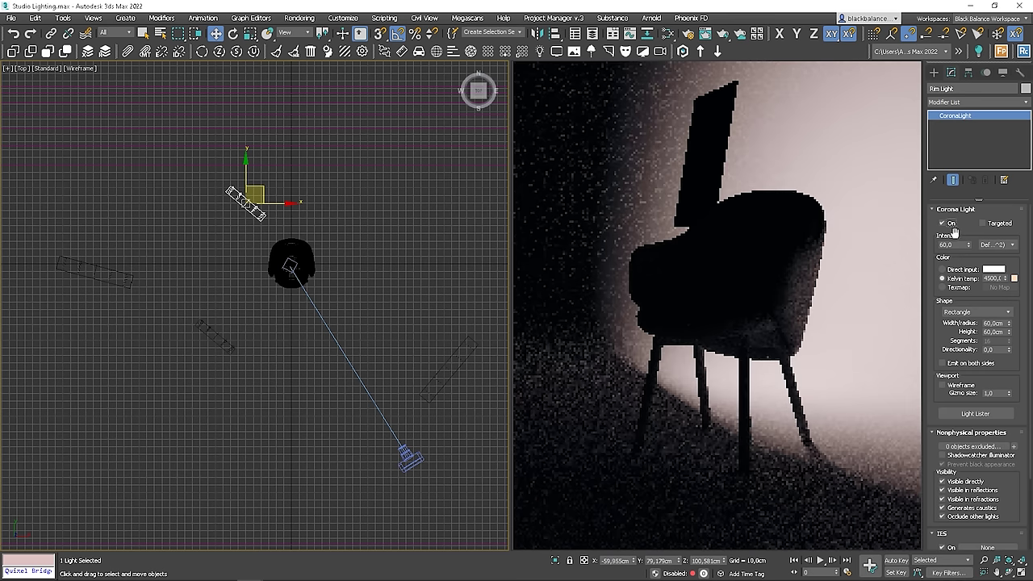
double_click(993, 278)
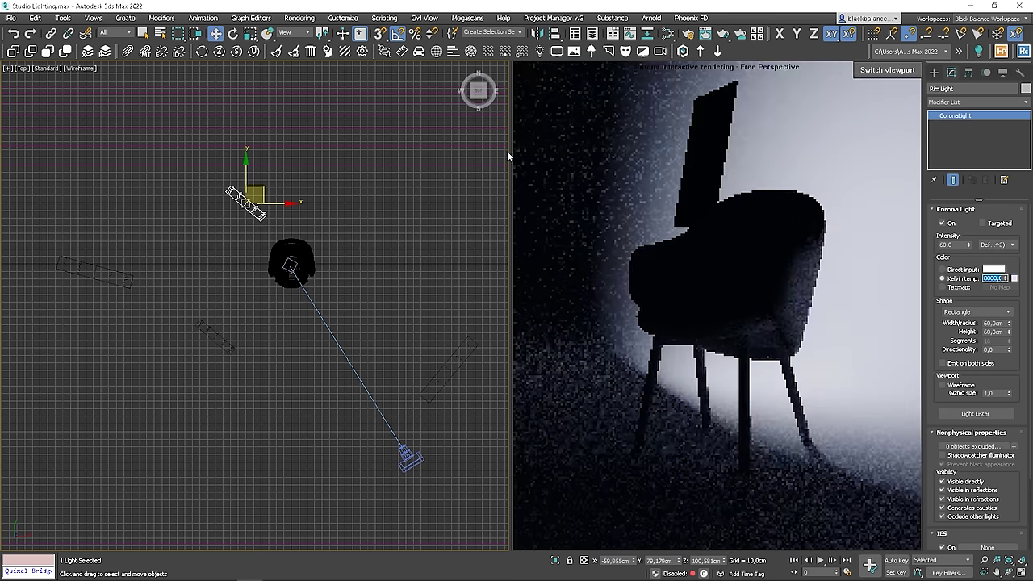
- Rotate and move the Rim Light behind the chair, aimed toward it
key(e)
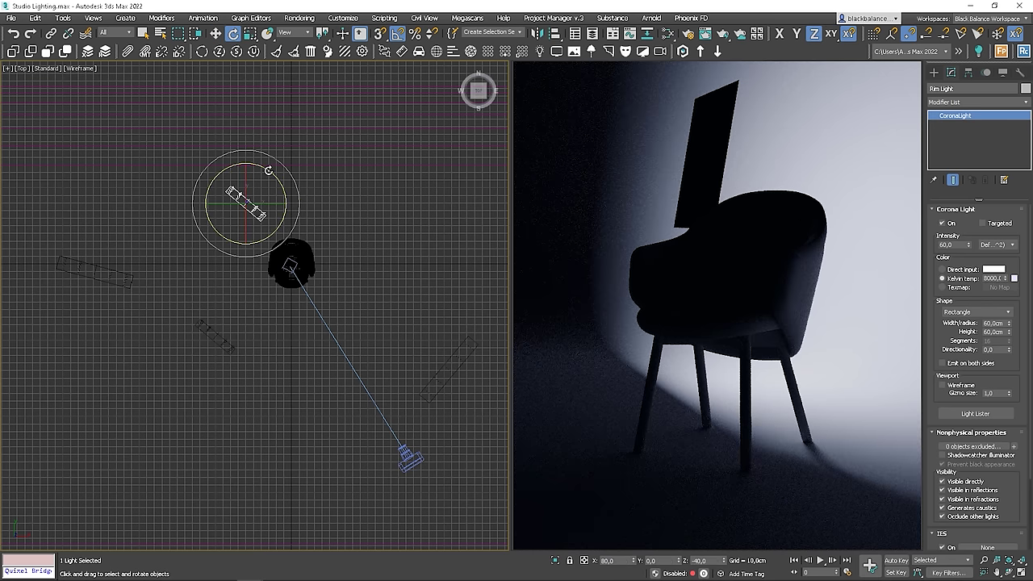
drag(267, 171, 291, 153)
key(w)
key(e)
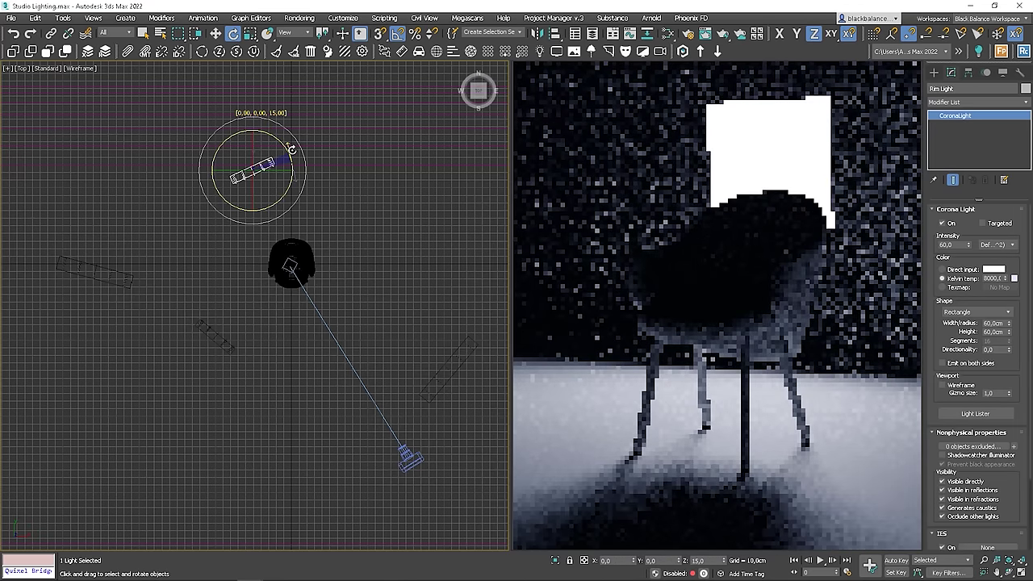
key(w)
drag(256, 151, 254, 148)
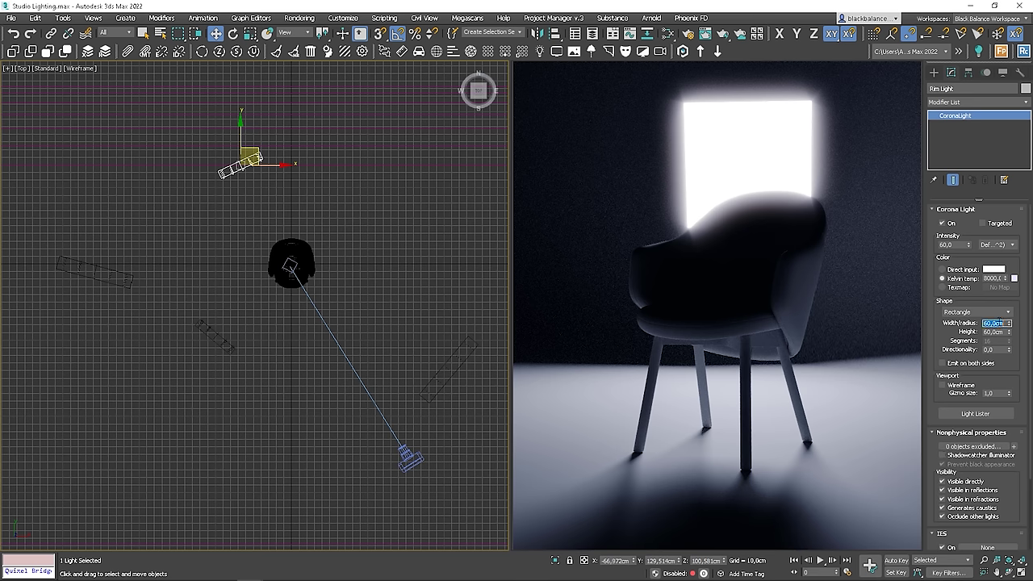
- Resize the Rim Light to 35 × 35 cm, then refine its position and angle
text(5)
key(Tab)
text(35)
key(Return)
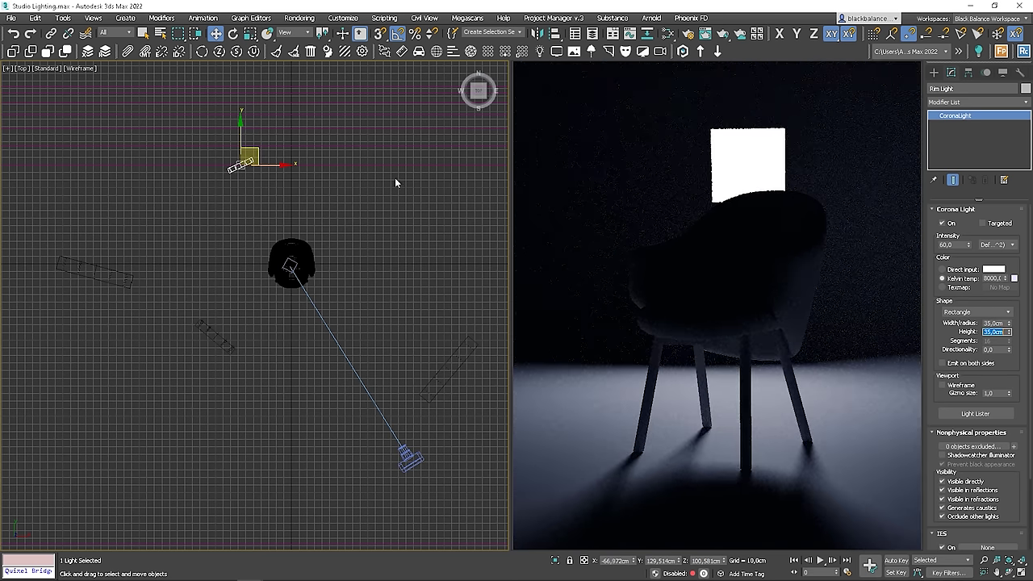
mouse_move(253, 148)
mouse_down()
mouse_move(239, 161)
mouse_move(247, 154)
mouse_up()
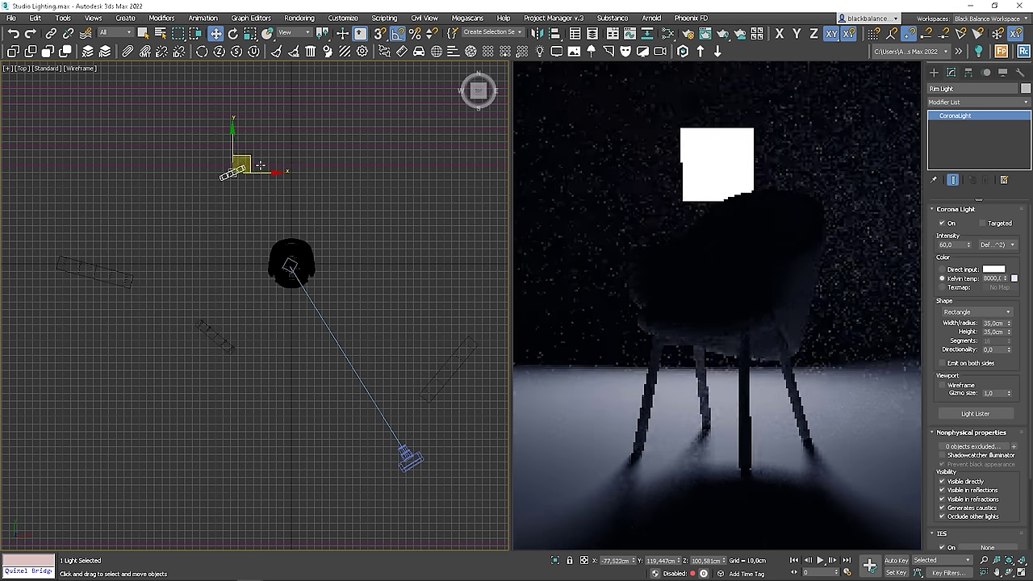
key(e)
drag(267, 158, 306, 227)
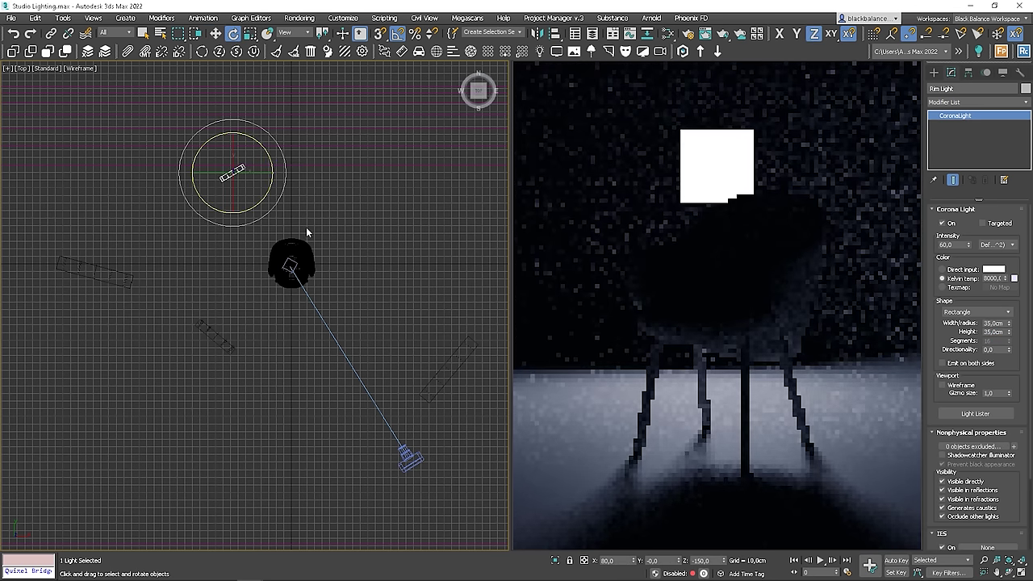
alt+middle_drag(306, 227, 355, 154)
- Raise the Rim Light higher above the floor, then reframe it in Top view
key(w)
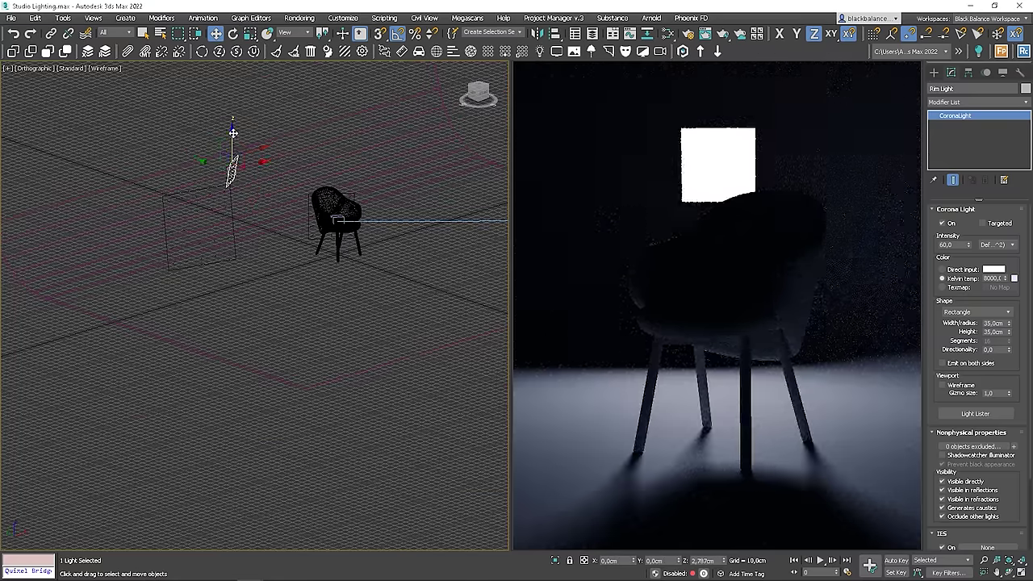
drag(233, 144, 235, 120)
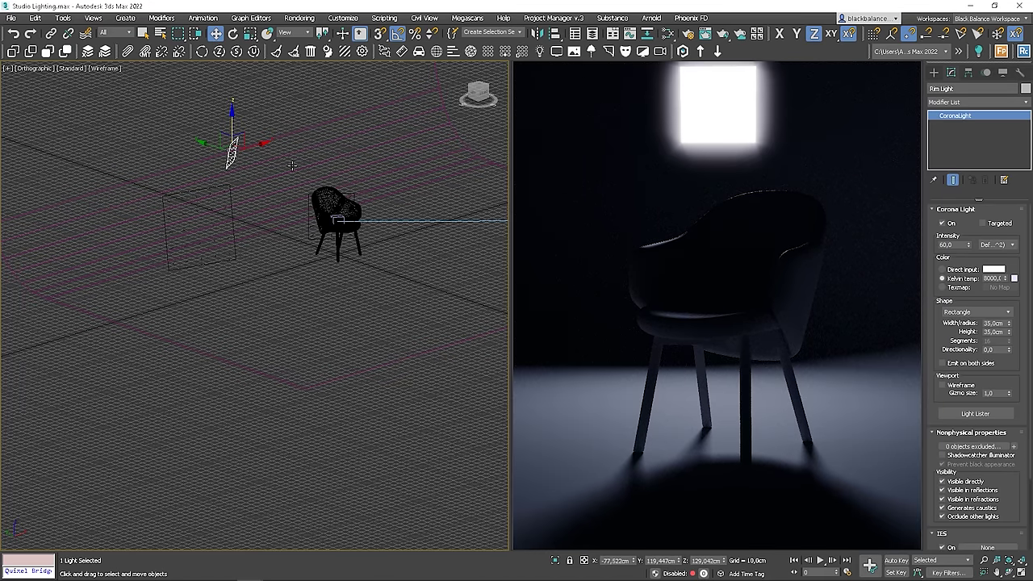
middle_drag(293, 166, 292, 172)
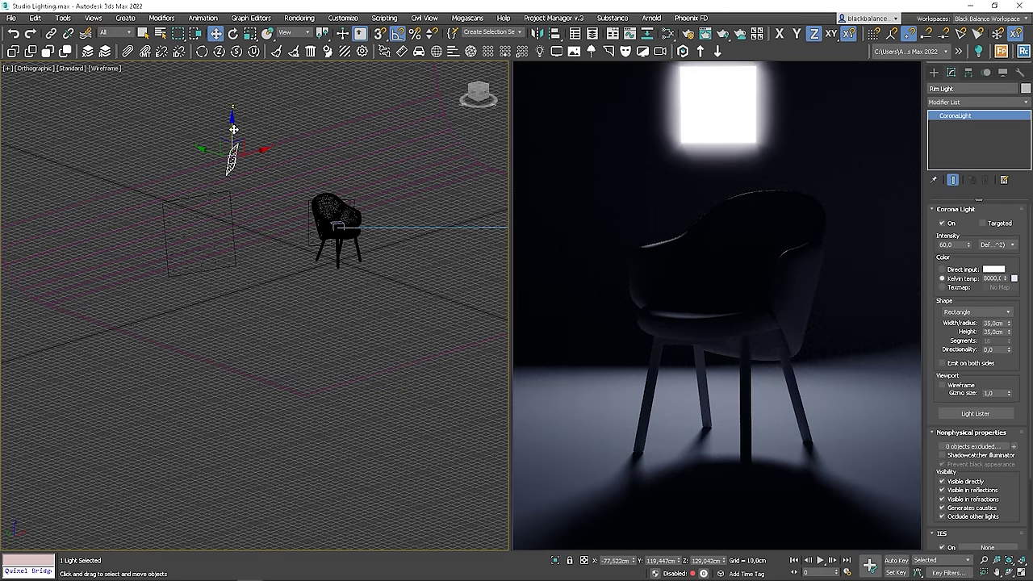
drag(233, 129, 237, 115)
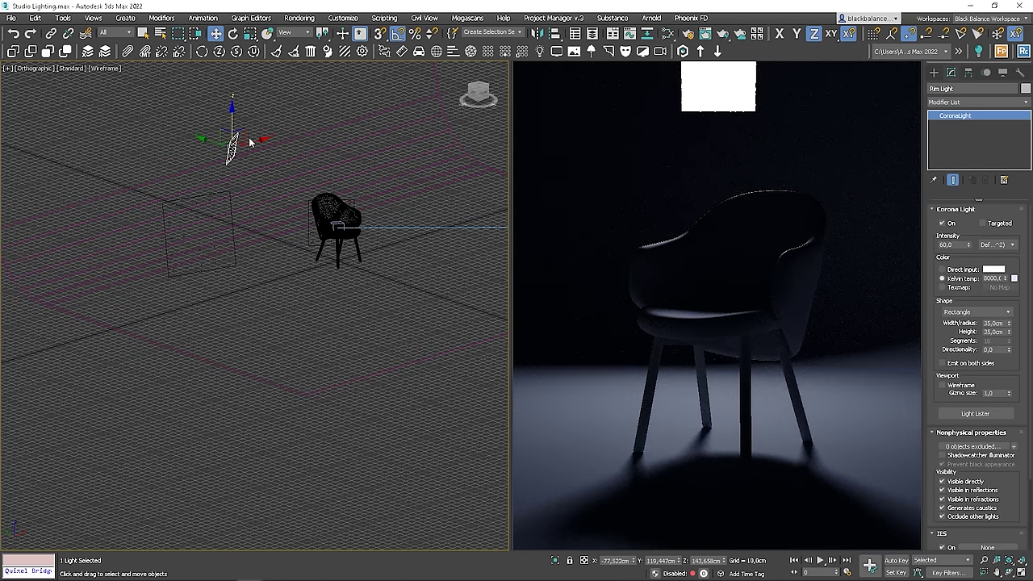
key(t)
key(z)
scroll(335, 194, down, 5)
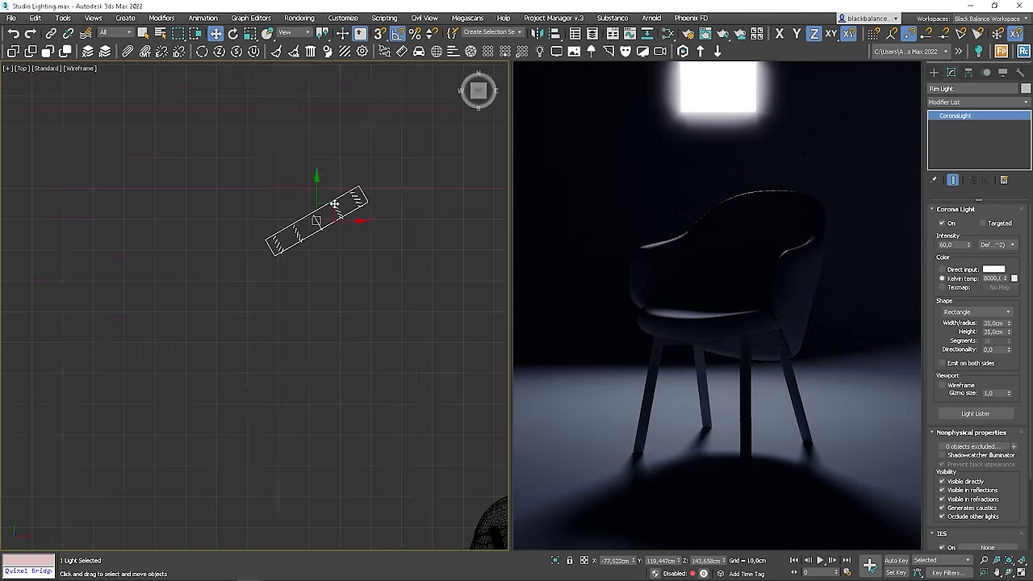
drag(339, 211, 336, 224)
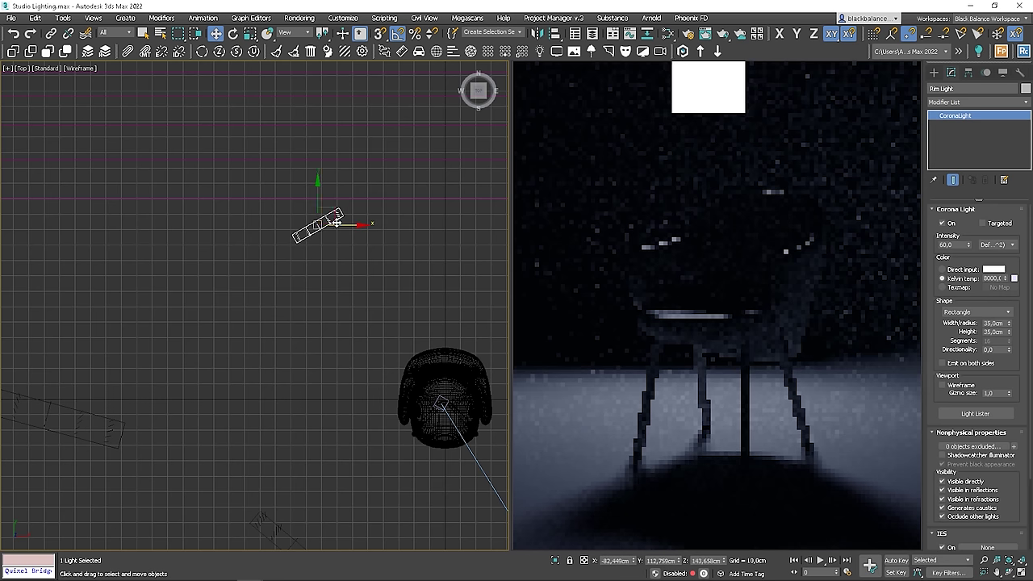
- Tilt the Rim Light about its Local axes toward the chair and shift it left
key(e)
click(295, 32)
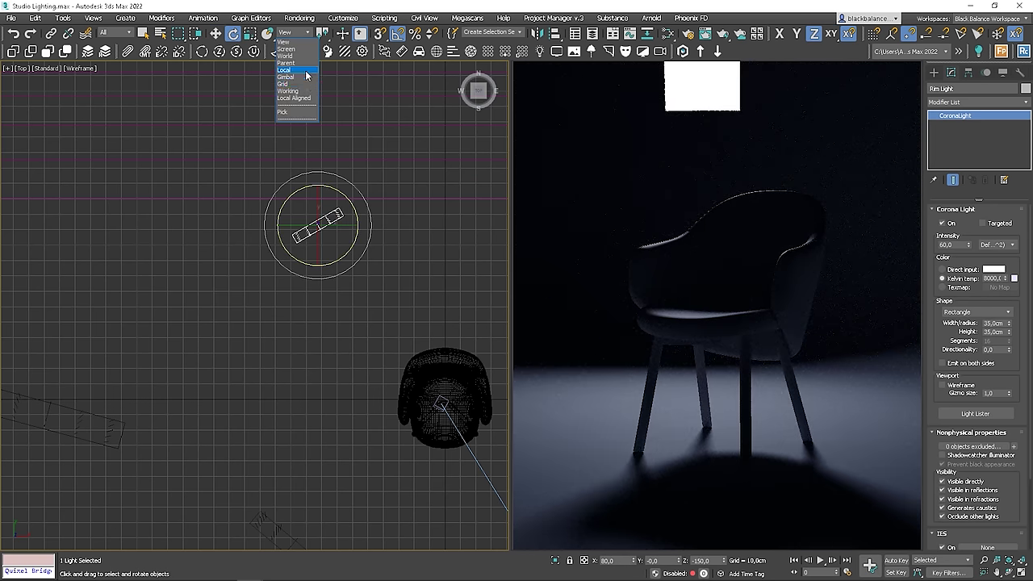
click(297, 78)
drag(301, 203, 323, 220)
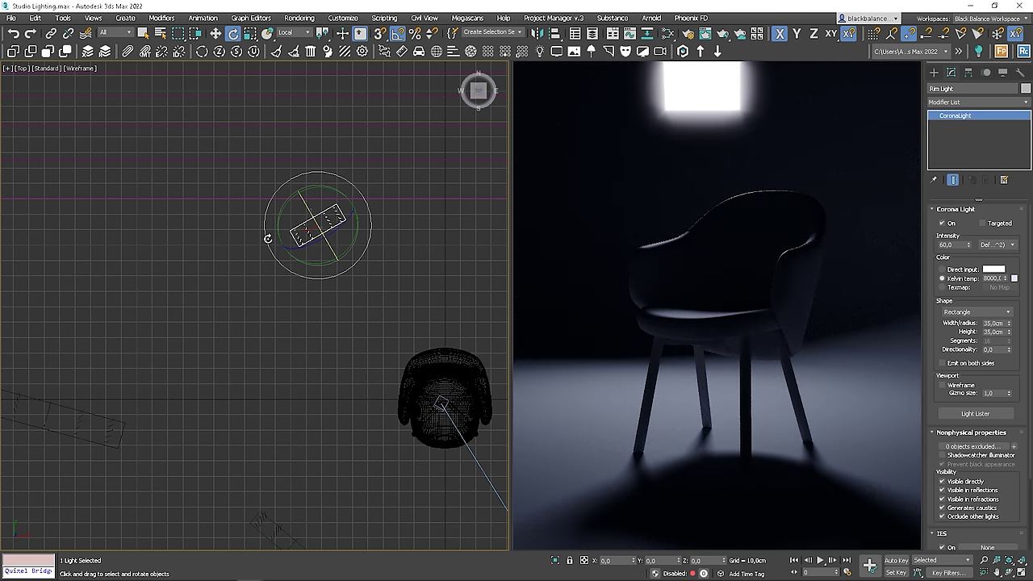
key(w)
drag(335, 207, 314, 210)
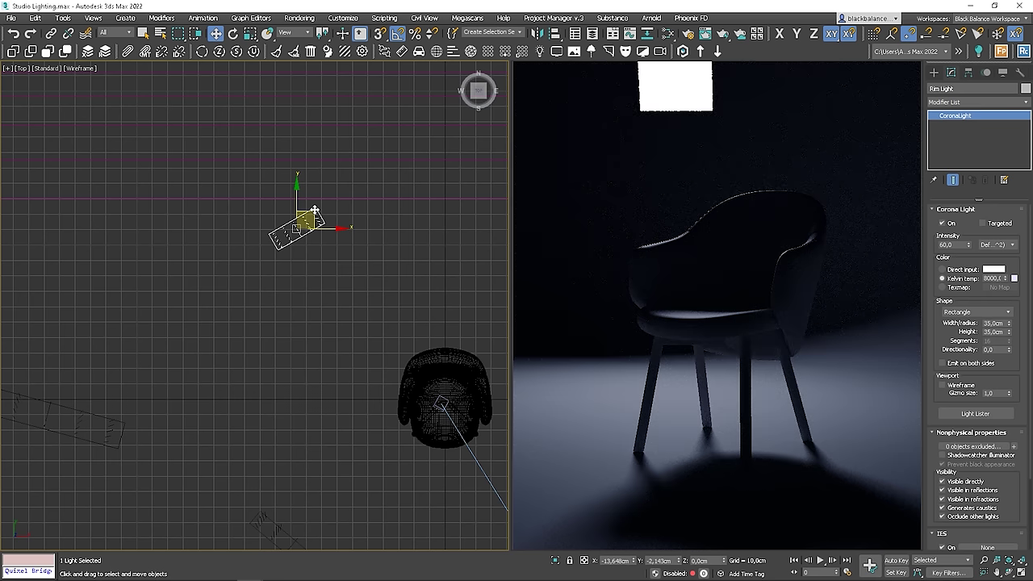
- Turn the Rim Light a few more degrees in view axes and set intensity 200
key(e)
right_click(339, 215)
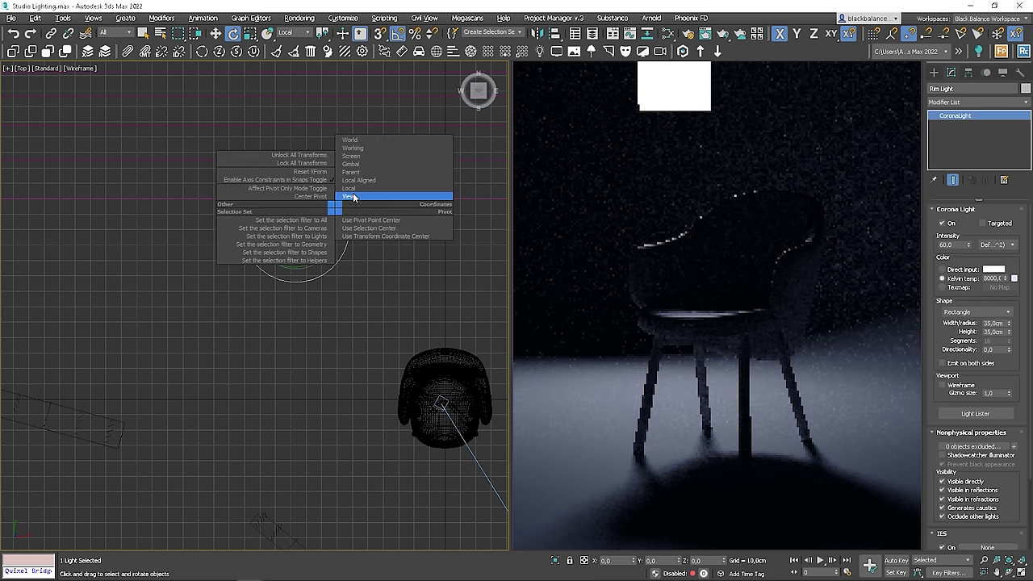
click(392, 180)
drag(331, 218, 336, 213)
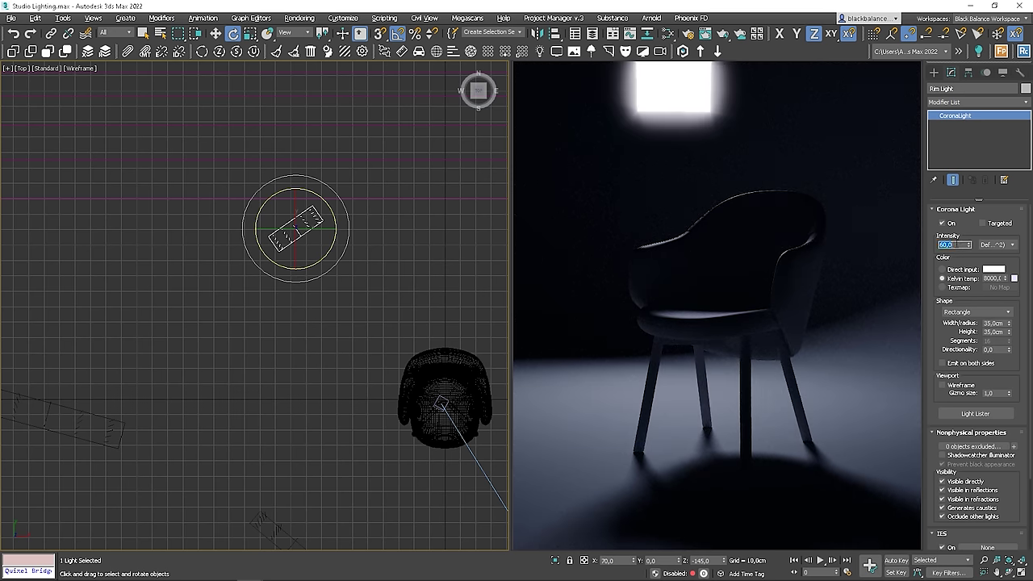
key(Return)
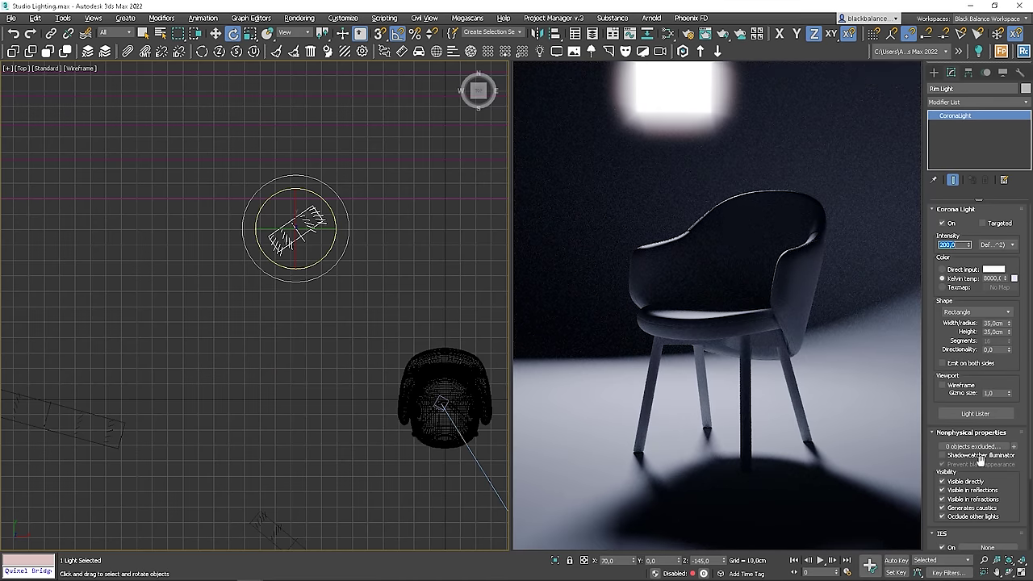
- Hide the Rim Light's glowing panel from the camera under its Visibility settings
key(q)
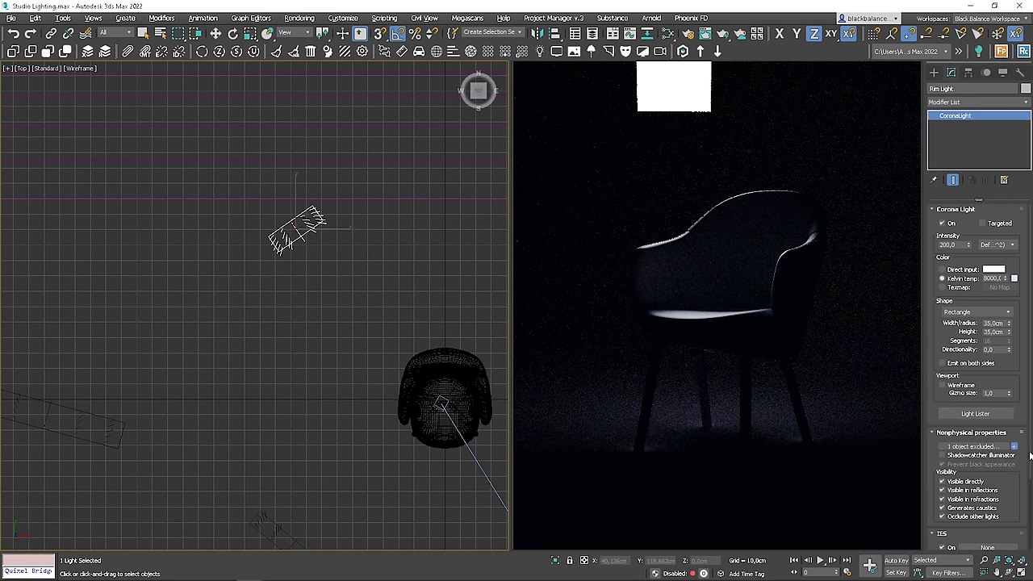
key(w)
click(965, 482)
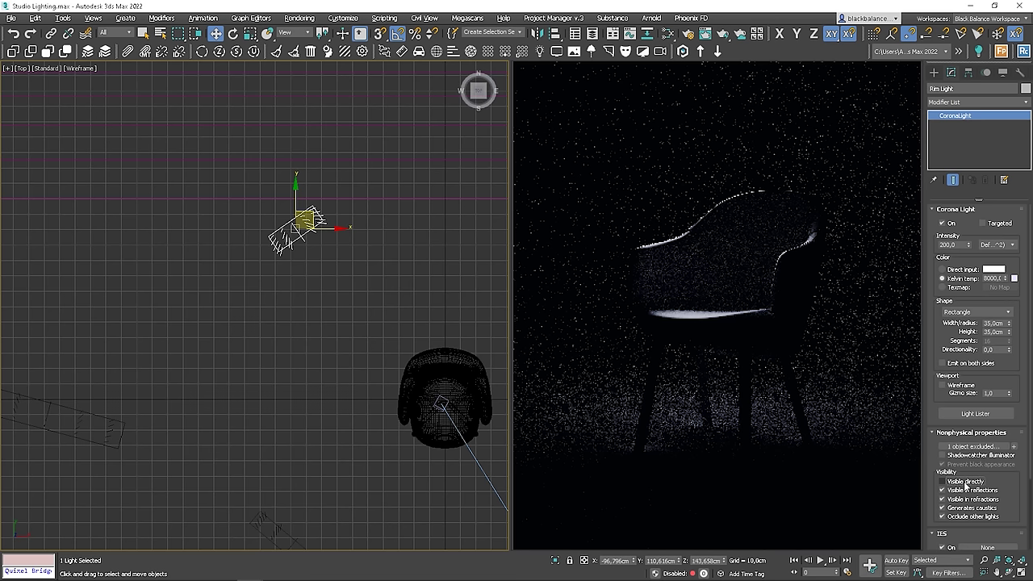
click(964, 519)
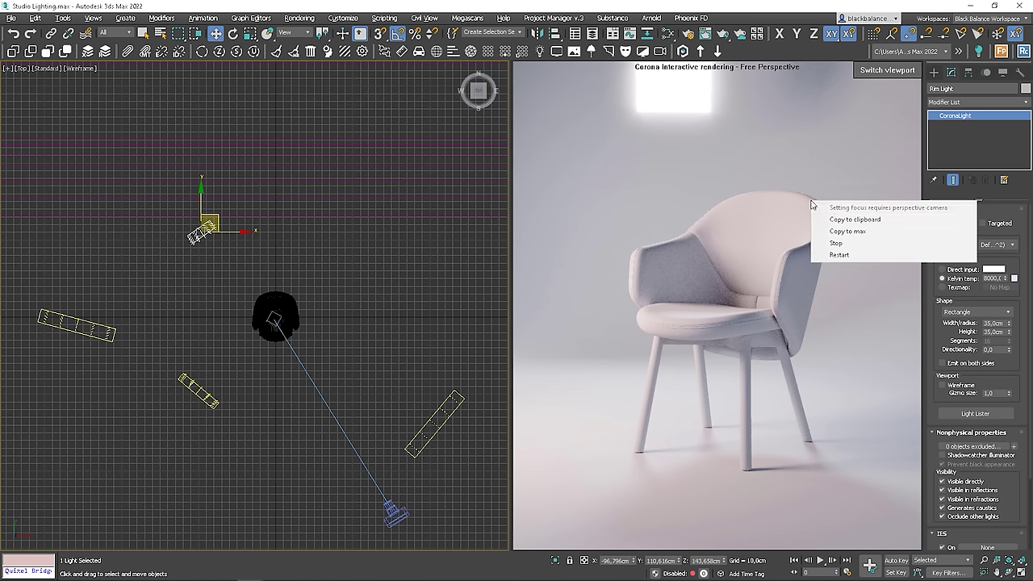
click(838, 232)
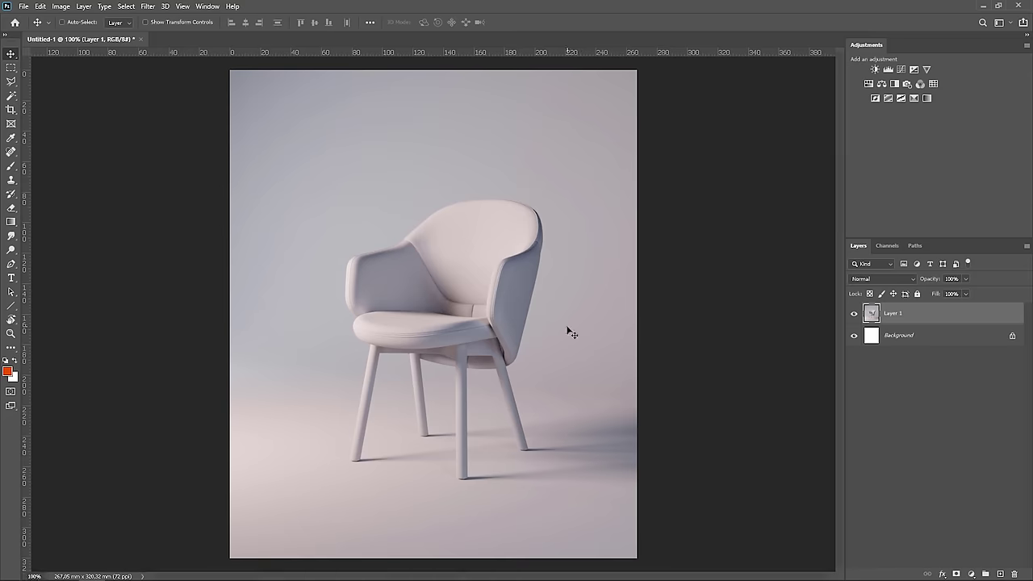
- Paste the brighter render as Layer 2, mask it black, and paint it back on seat and armrest
key(ctrl+v)
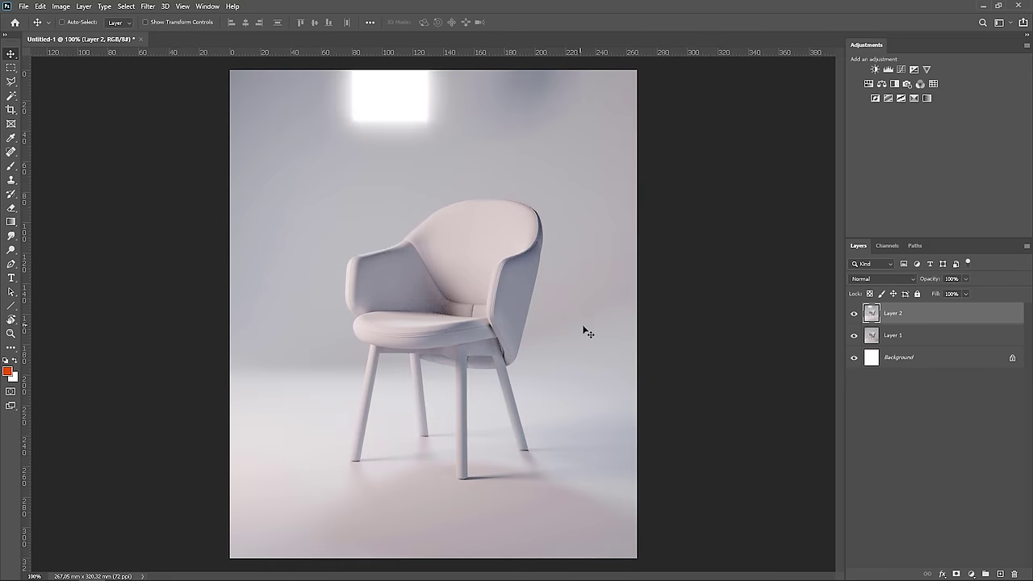
alt+click(957, 574)
key(b)
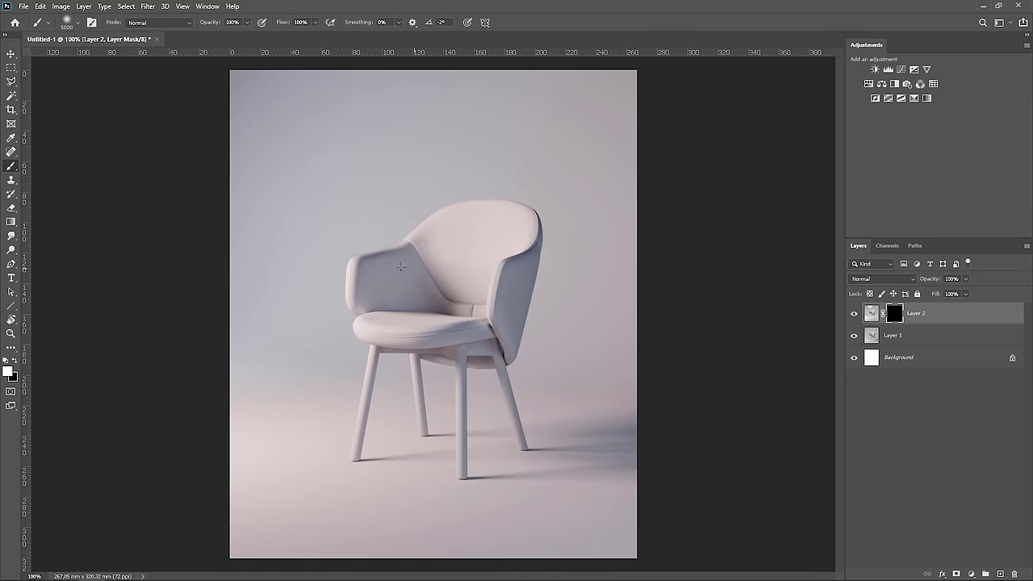
alt+right_drag(386, 272, 375, 272)
mouse_move(509, 274)
alt+right_down()
mouse_move(491, 250)
mouse_move(481, 259)
alt+right_up()
mouse_move(376, 323)
mouse_down()
mouse_move(473, 325)
mouse_move(389, 322)
mouse_move(436, 309)
mouse_up()
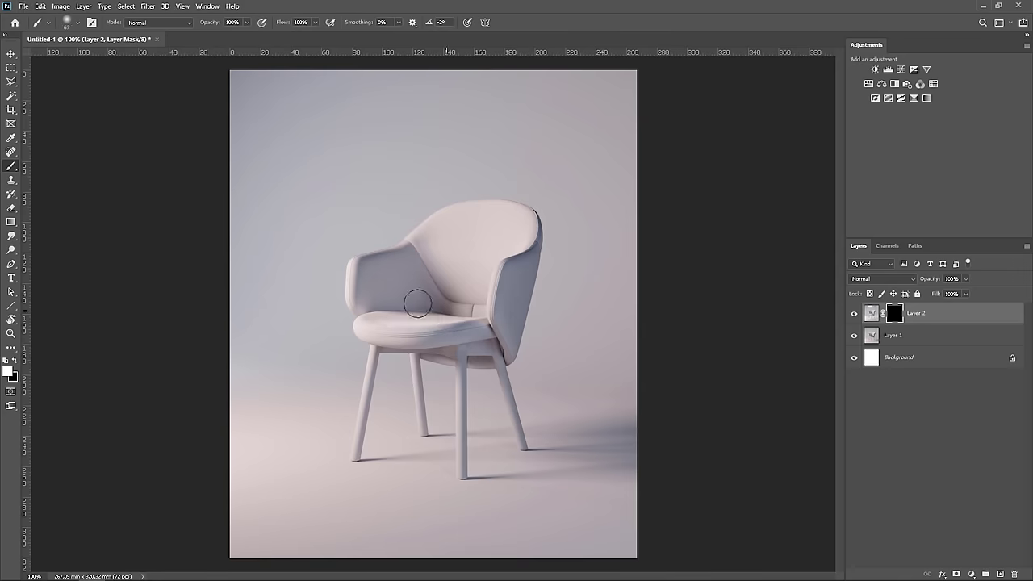
mouse_move(353, 288)
mouse_down()
mouse_move(411, 235)
mouse_move(475, 203)
mouse_move(540, 220)
mouse_move(477, 269)
mouse_move(491, 293)
mouse_move(500, 258)
mouse_move(513, 275)
mouse_move(521, 231)
mouse_move(498, 201)
mouse_move(390, 247)
mouse_move(540, 284)
mouse_up()
click(855, 314)
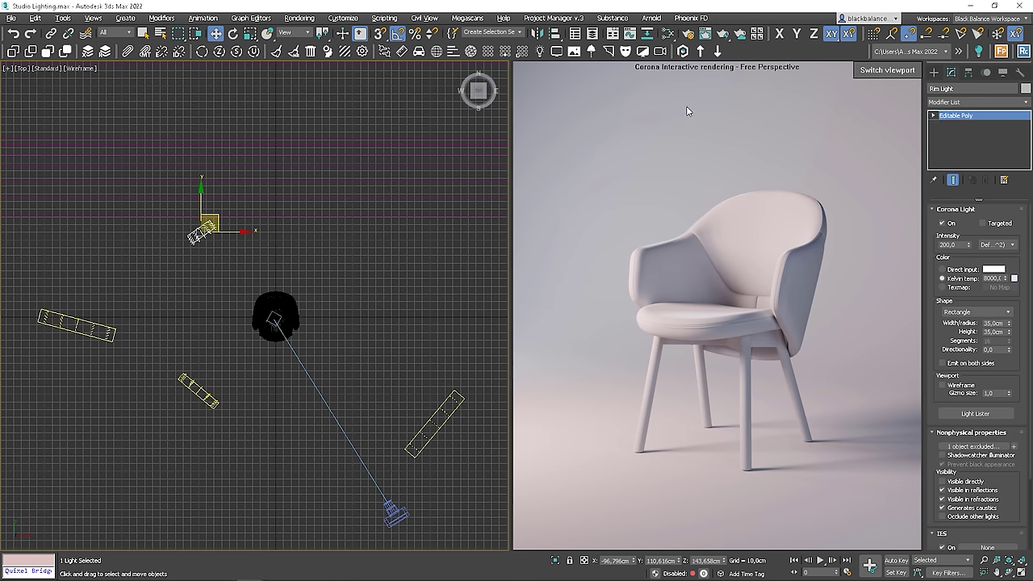
- Uncheck Mtl. override on the Render Setup Scene tab and close the dialog
click(687, 33)
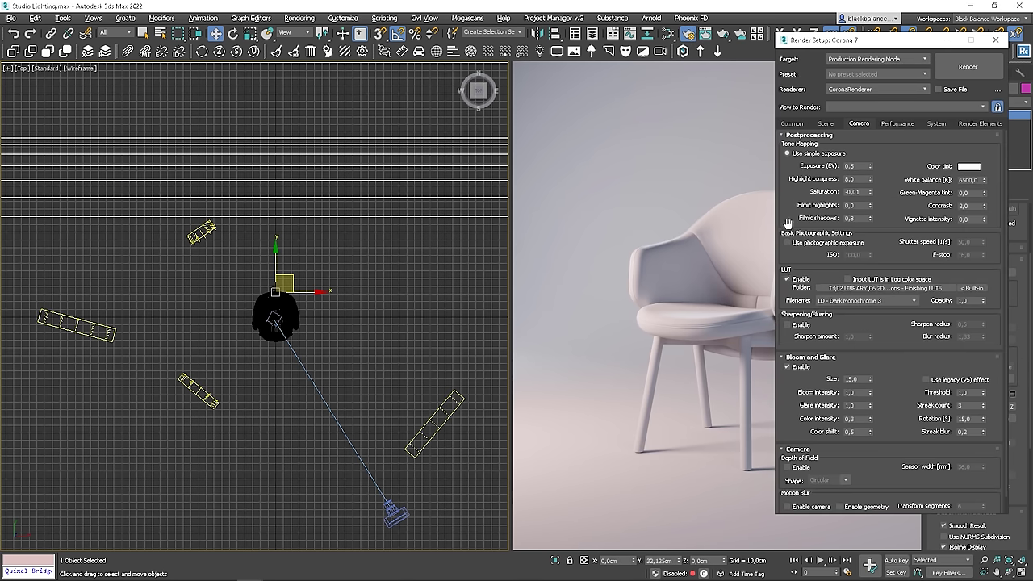
click(819, 125)
click(787, 251)
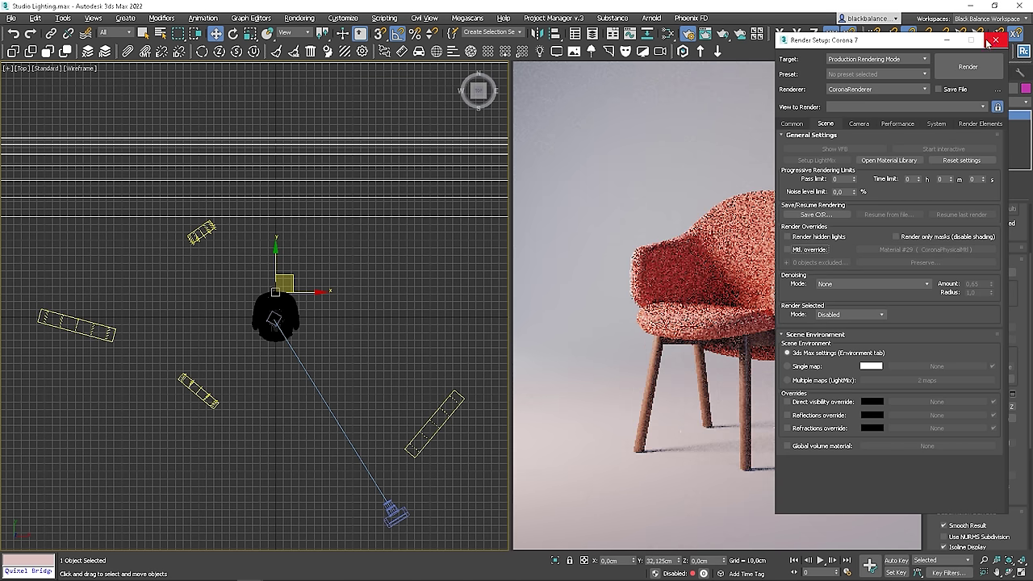
key(F10)
- Load the chair's material nodes into the Slate Material Editor
key(m)
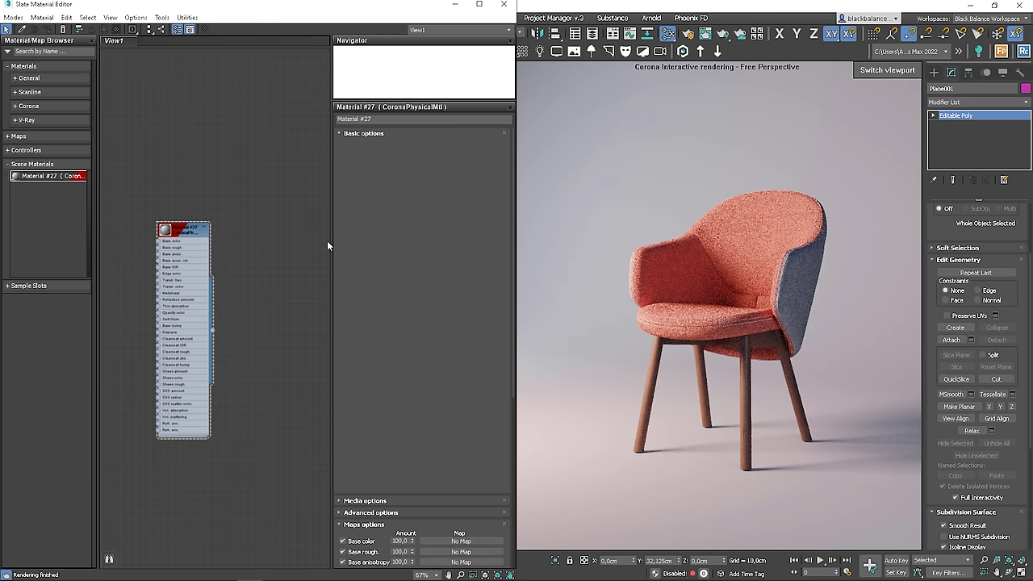
middle_drag(249, 216, 194, 235)
click(769, 266)
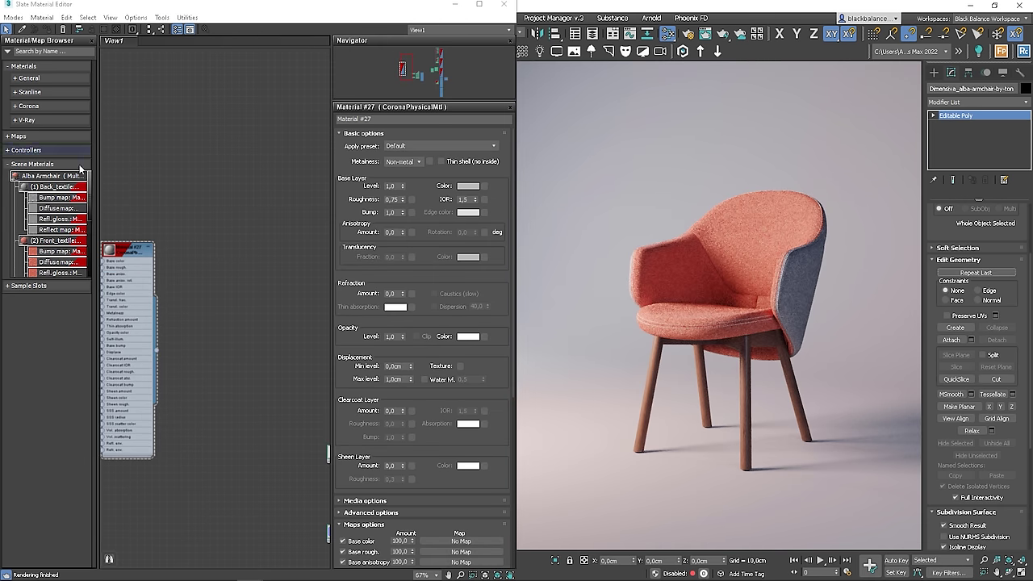
drag(54, 175, 192, 257)
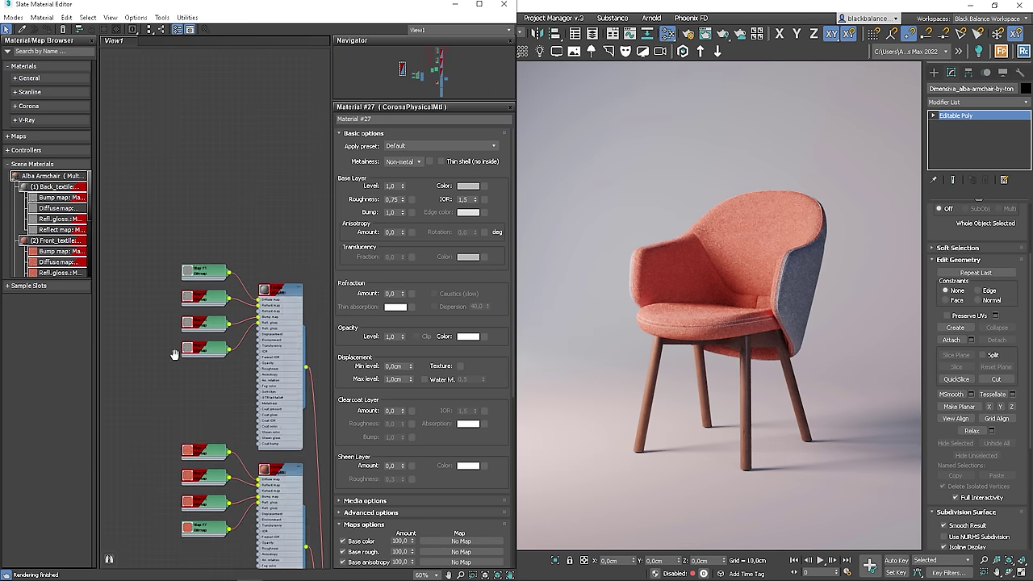
scroll(193, 323, down, 5)
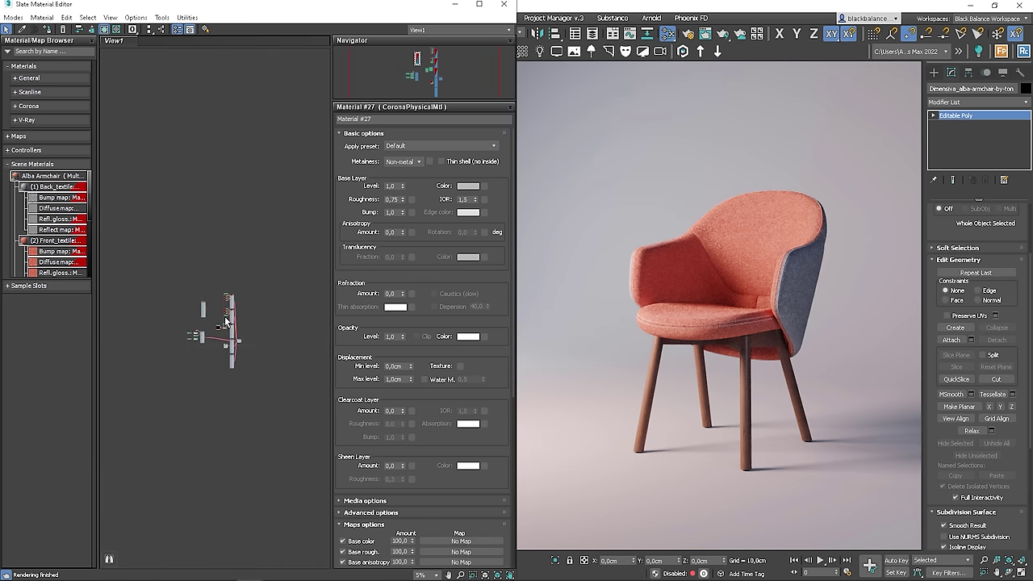
scroll(210, 304, up, 10)
scroll(251, 297, down, 3)
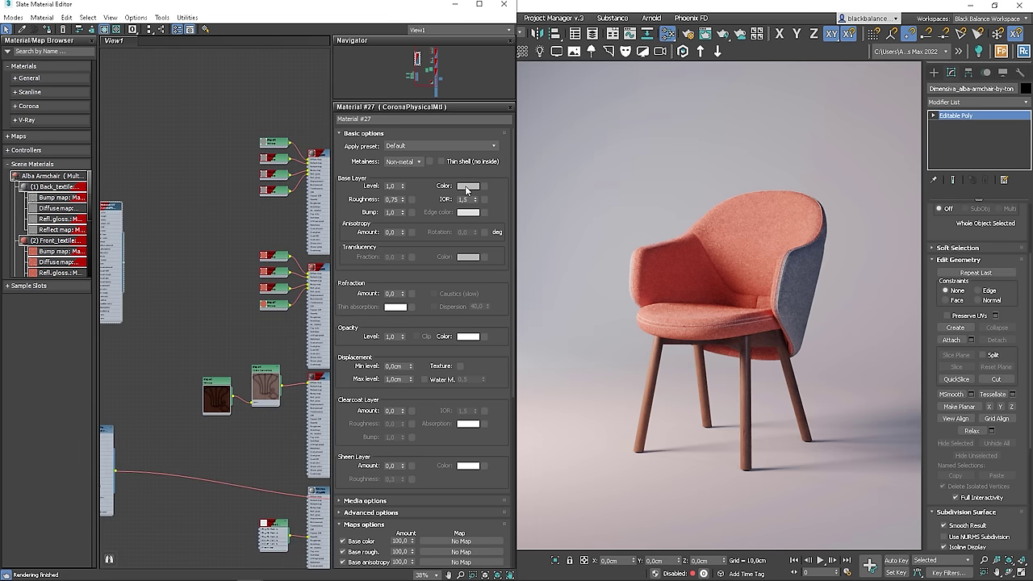
- Eyedrop the chair fabric's coral red into Material #27's base colour and close the editor
click(468, 186)
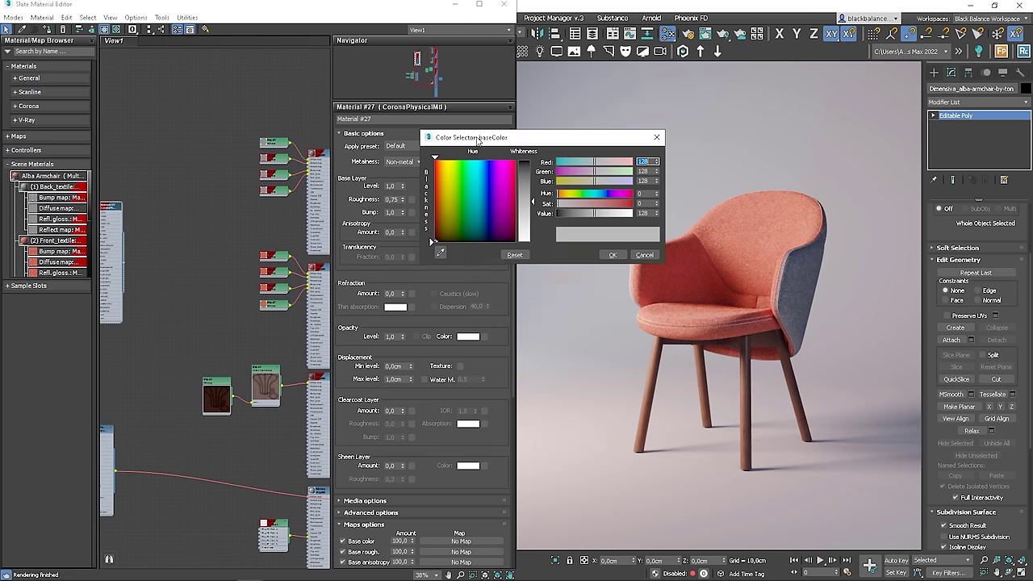
click(440, 253)
click(270, 267)
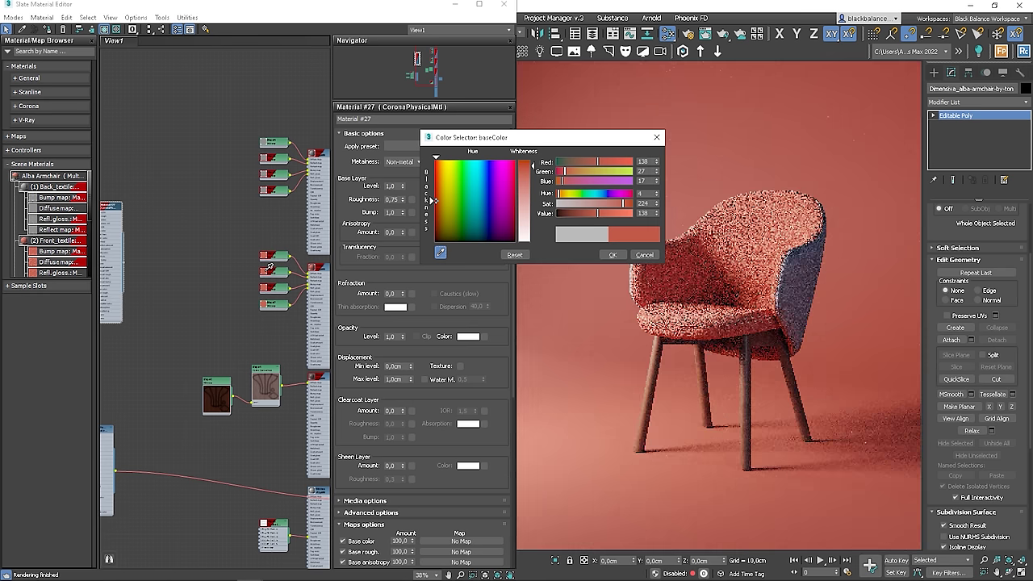
click(270, 267)
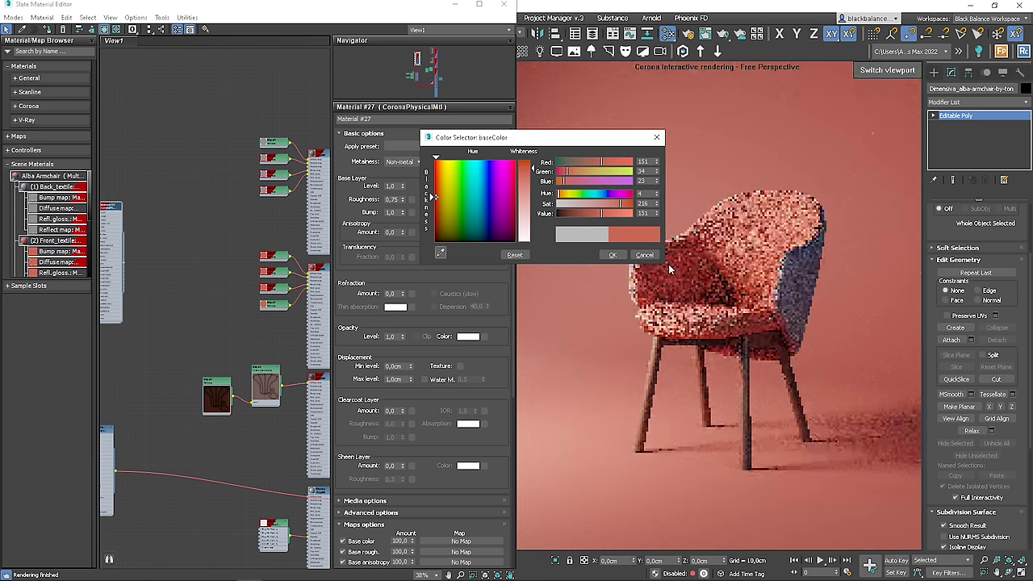
click(605, 257)
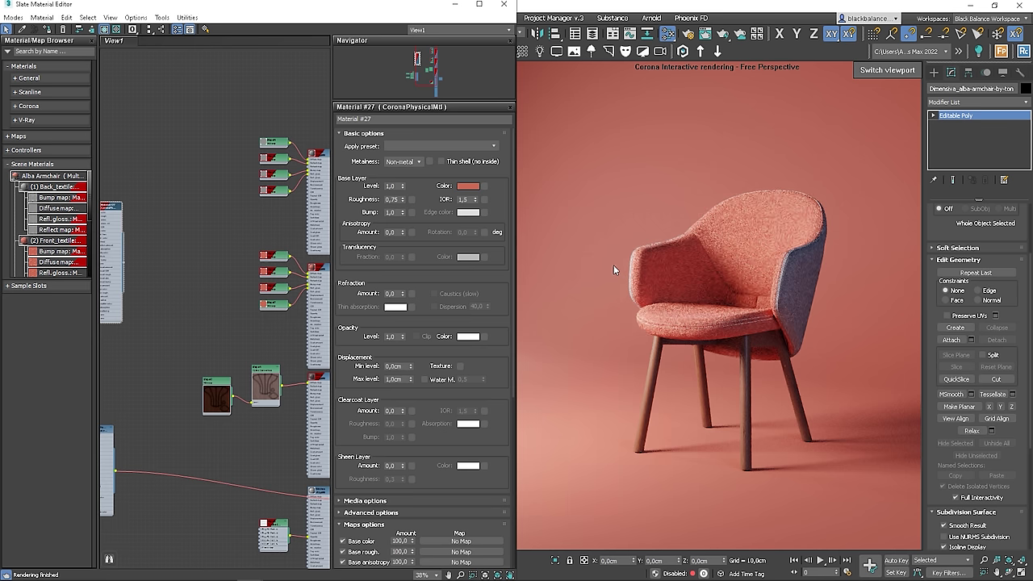
click(504, 6)
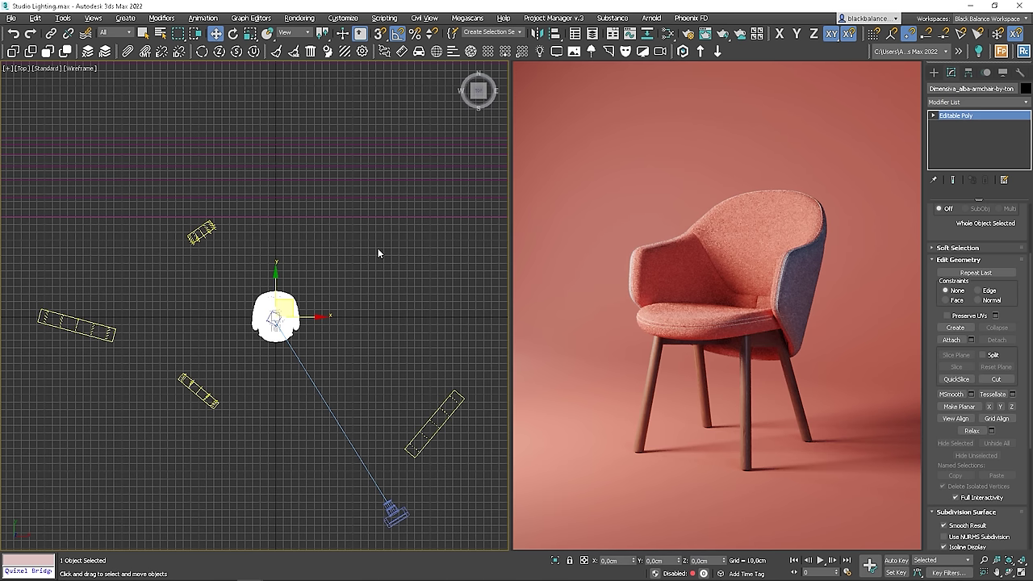
- Raise the Rim Light intensity to 600
click(201, 231)
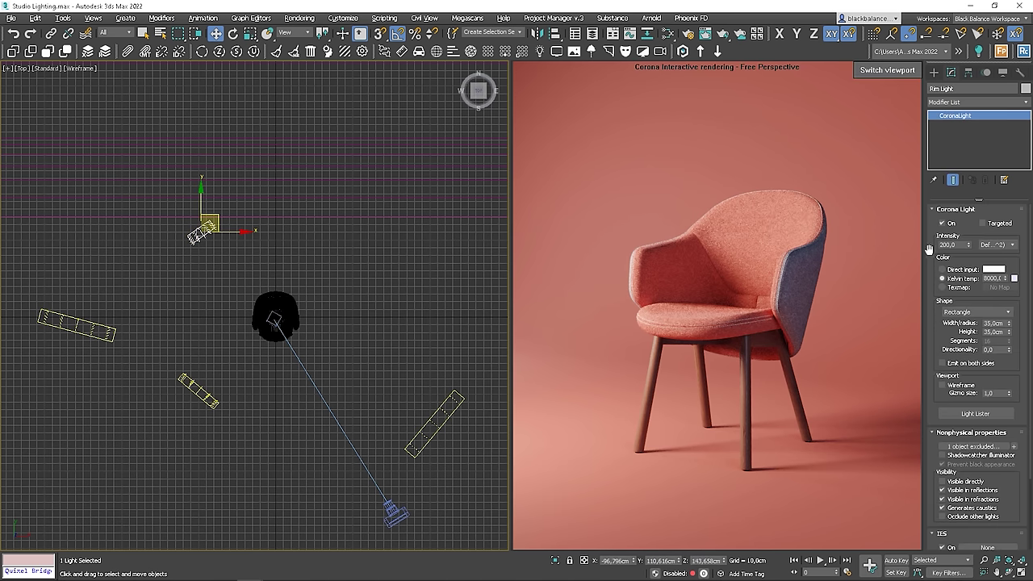
double_click(968, 245)
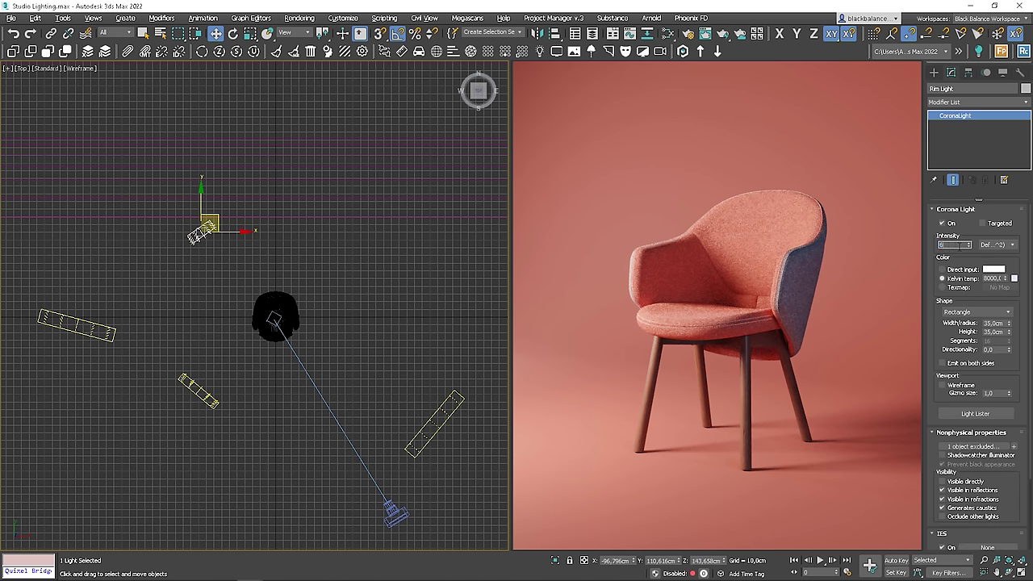
key(Return)
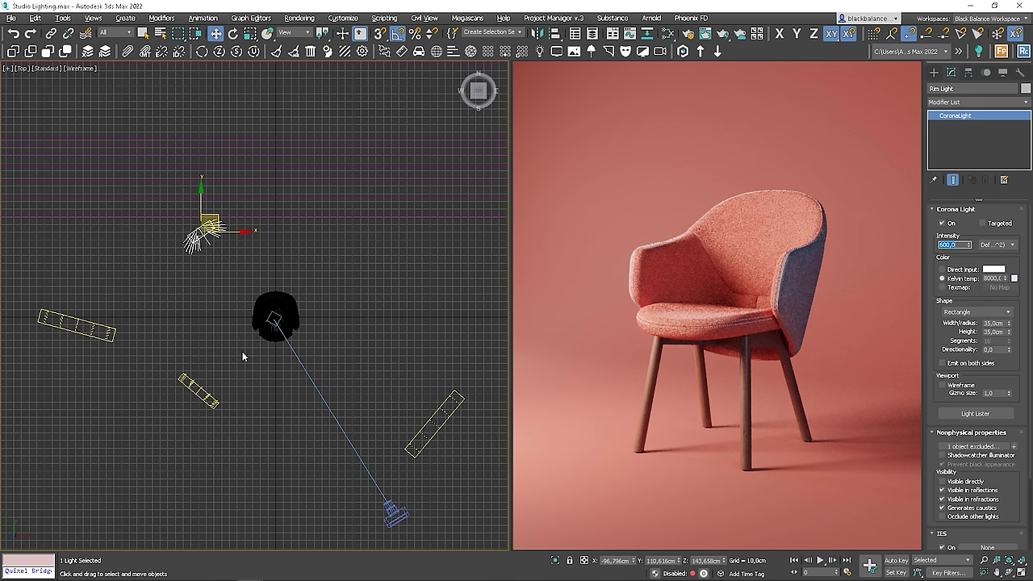
- Set the Background Fill Light intensity to 20 and nudge it slightly left
click(436, 420)
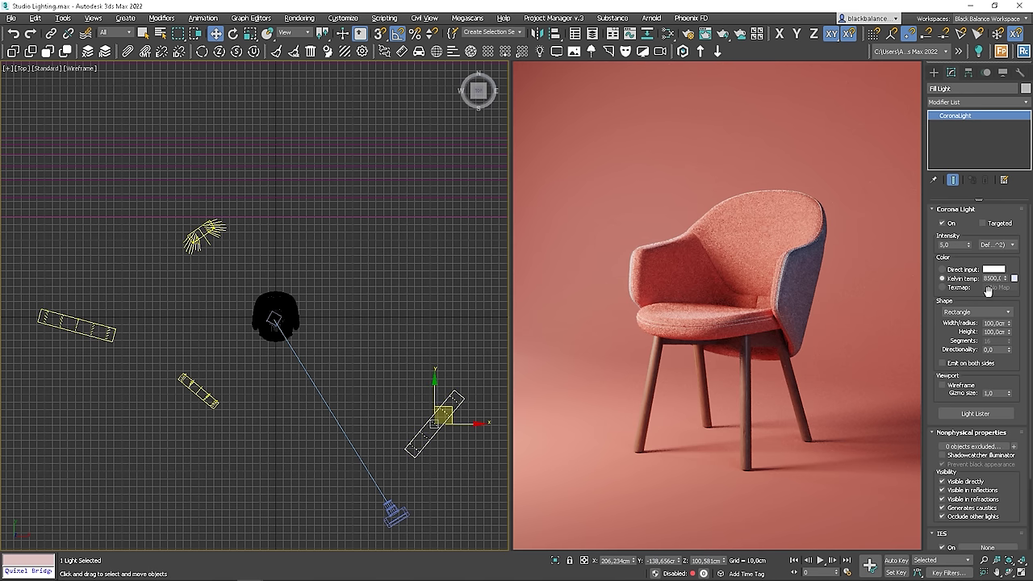
double_click(951, 245)
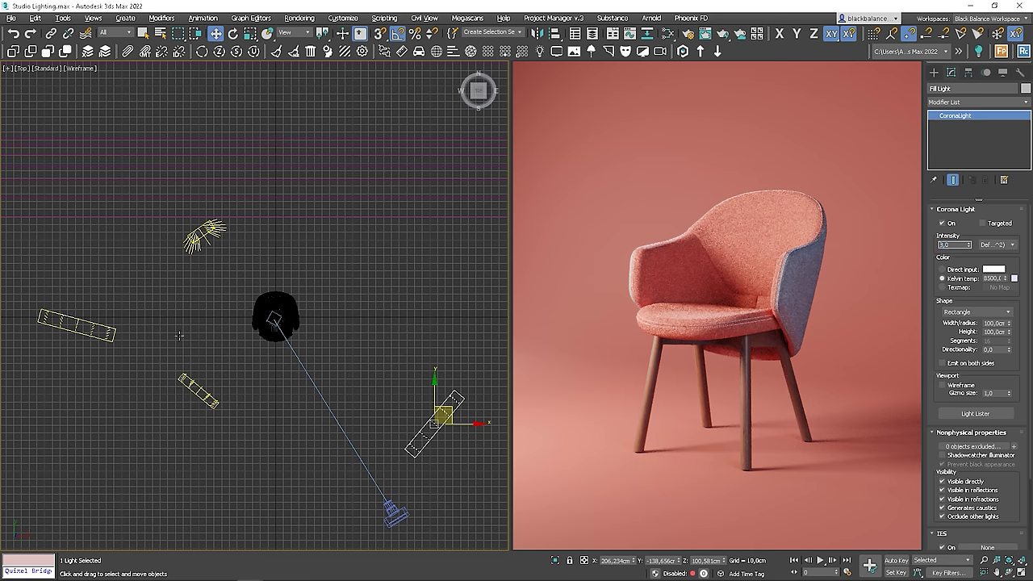
click(77, 327)
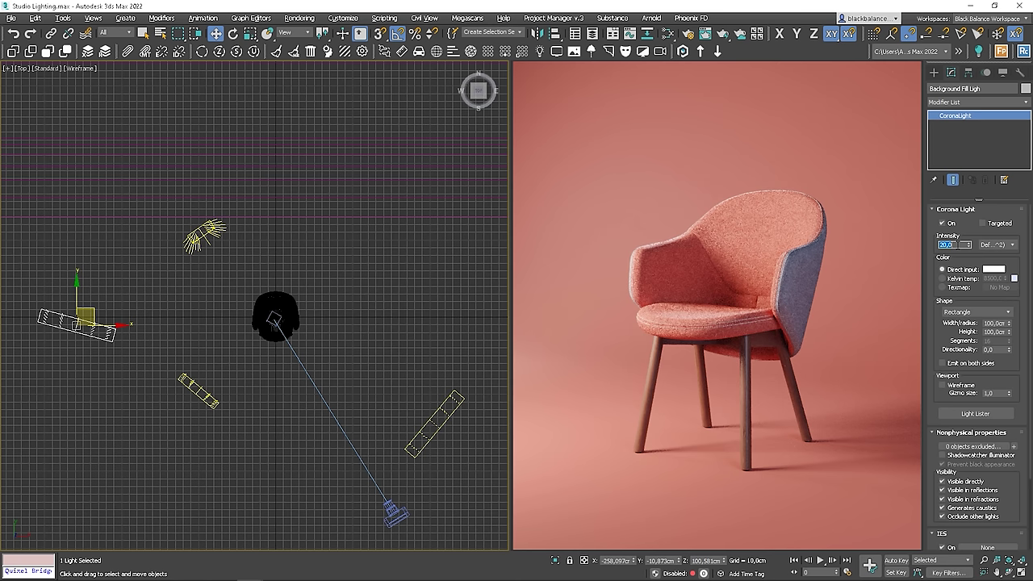
middle_drag(141, 300, 237, 270)
scroll(238, 269, down, 3)
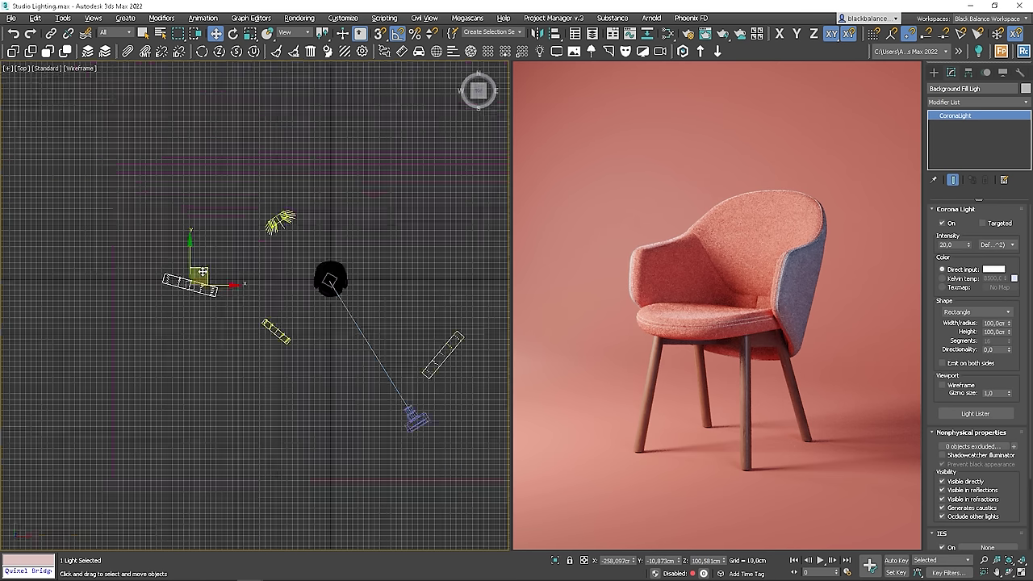
drag(204, 272, 193, 279)
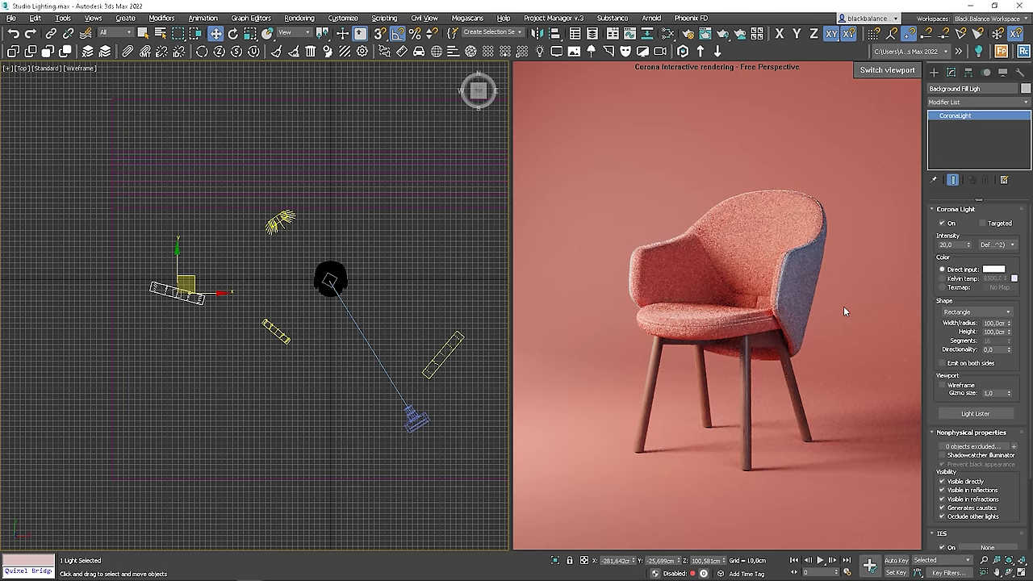
- Raise the Key Light colour temperature above 4500 K and set the Fill Light's to 9000 K
click(285, 336)
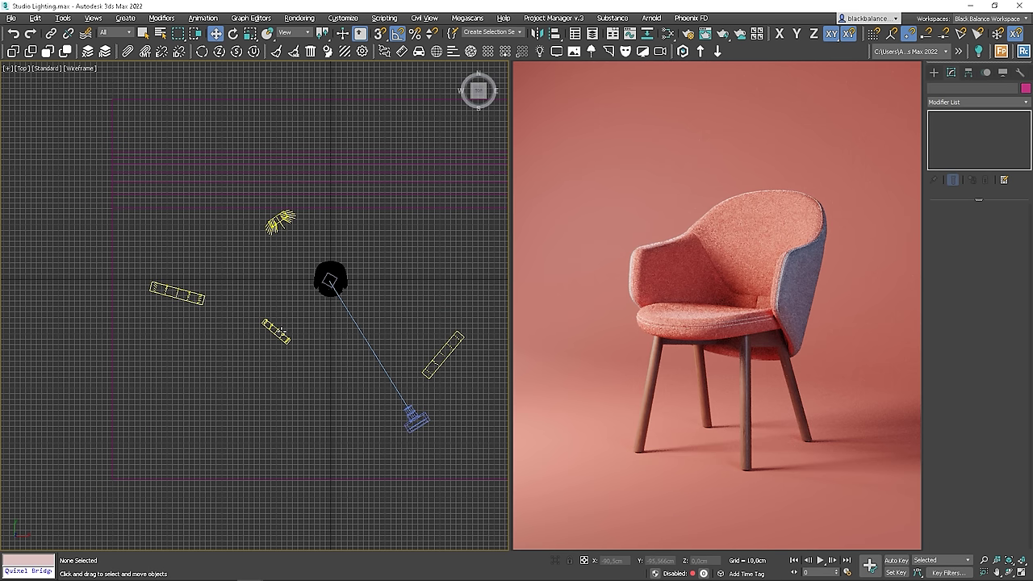
click(276, 331)
double_click(994, 278)
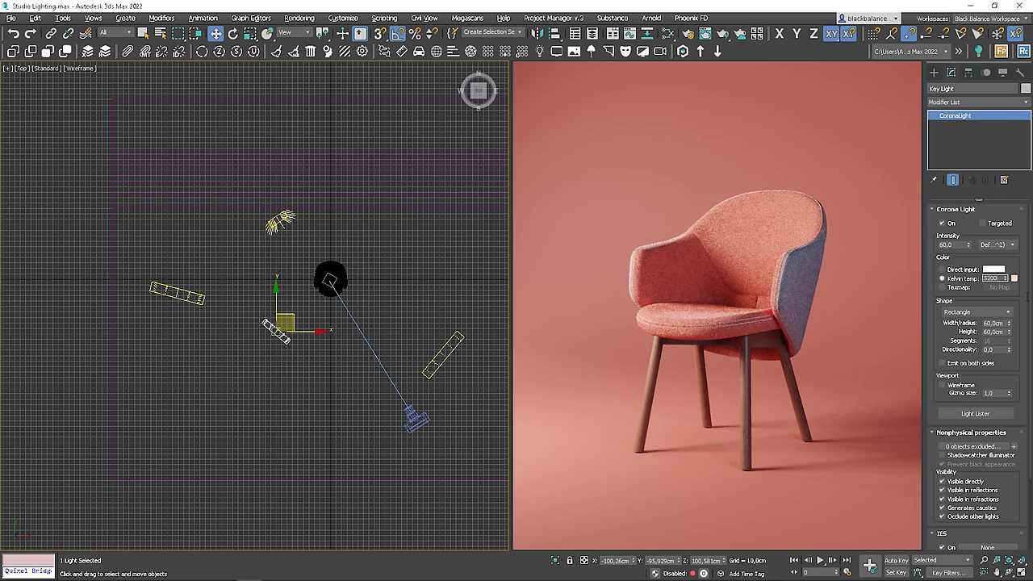
click(440, 353)
double_click(994, 278)
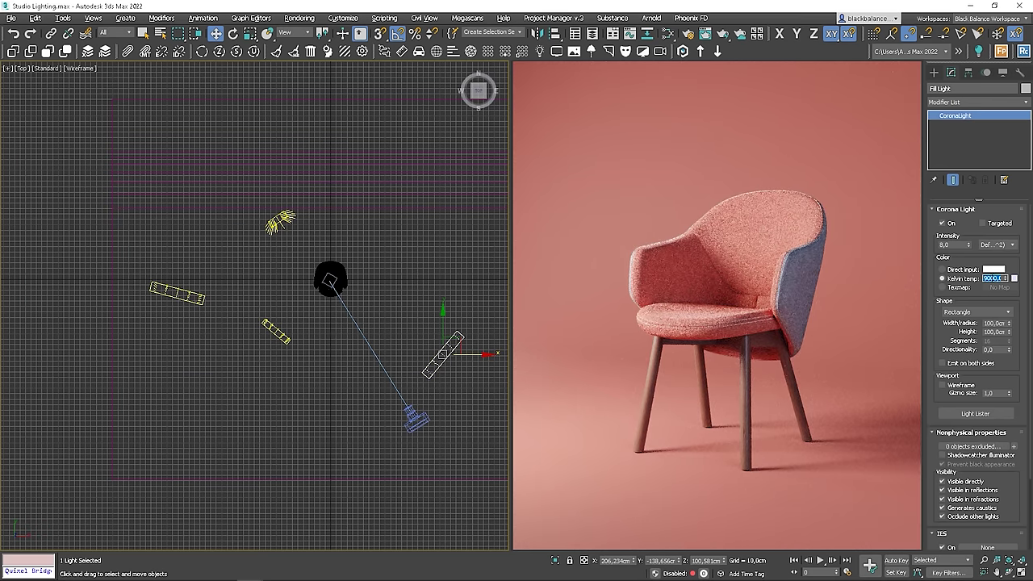
key(Return)
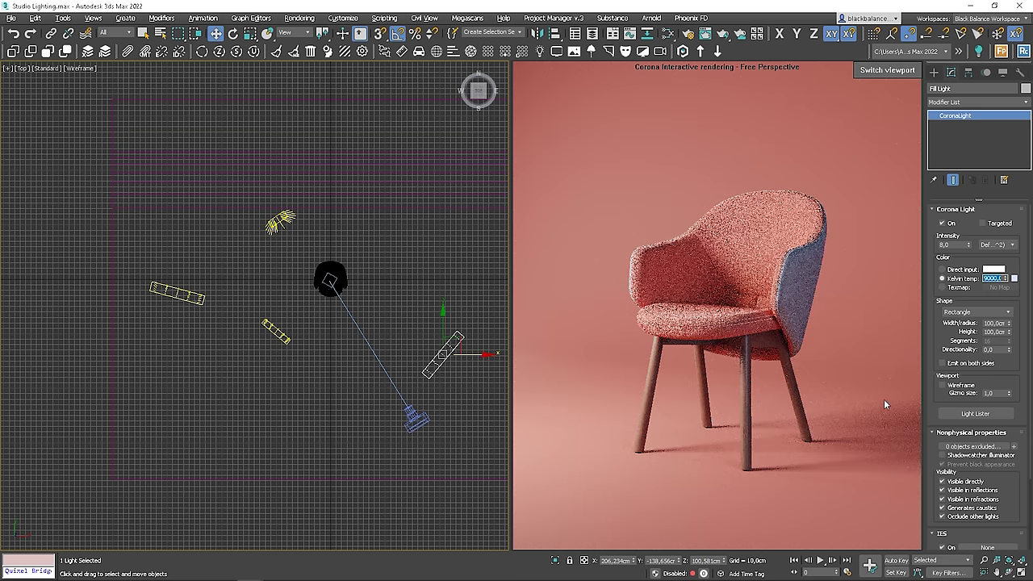